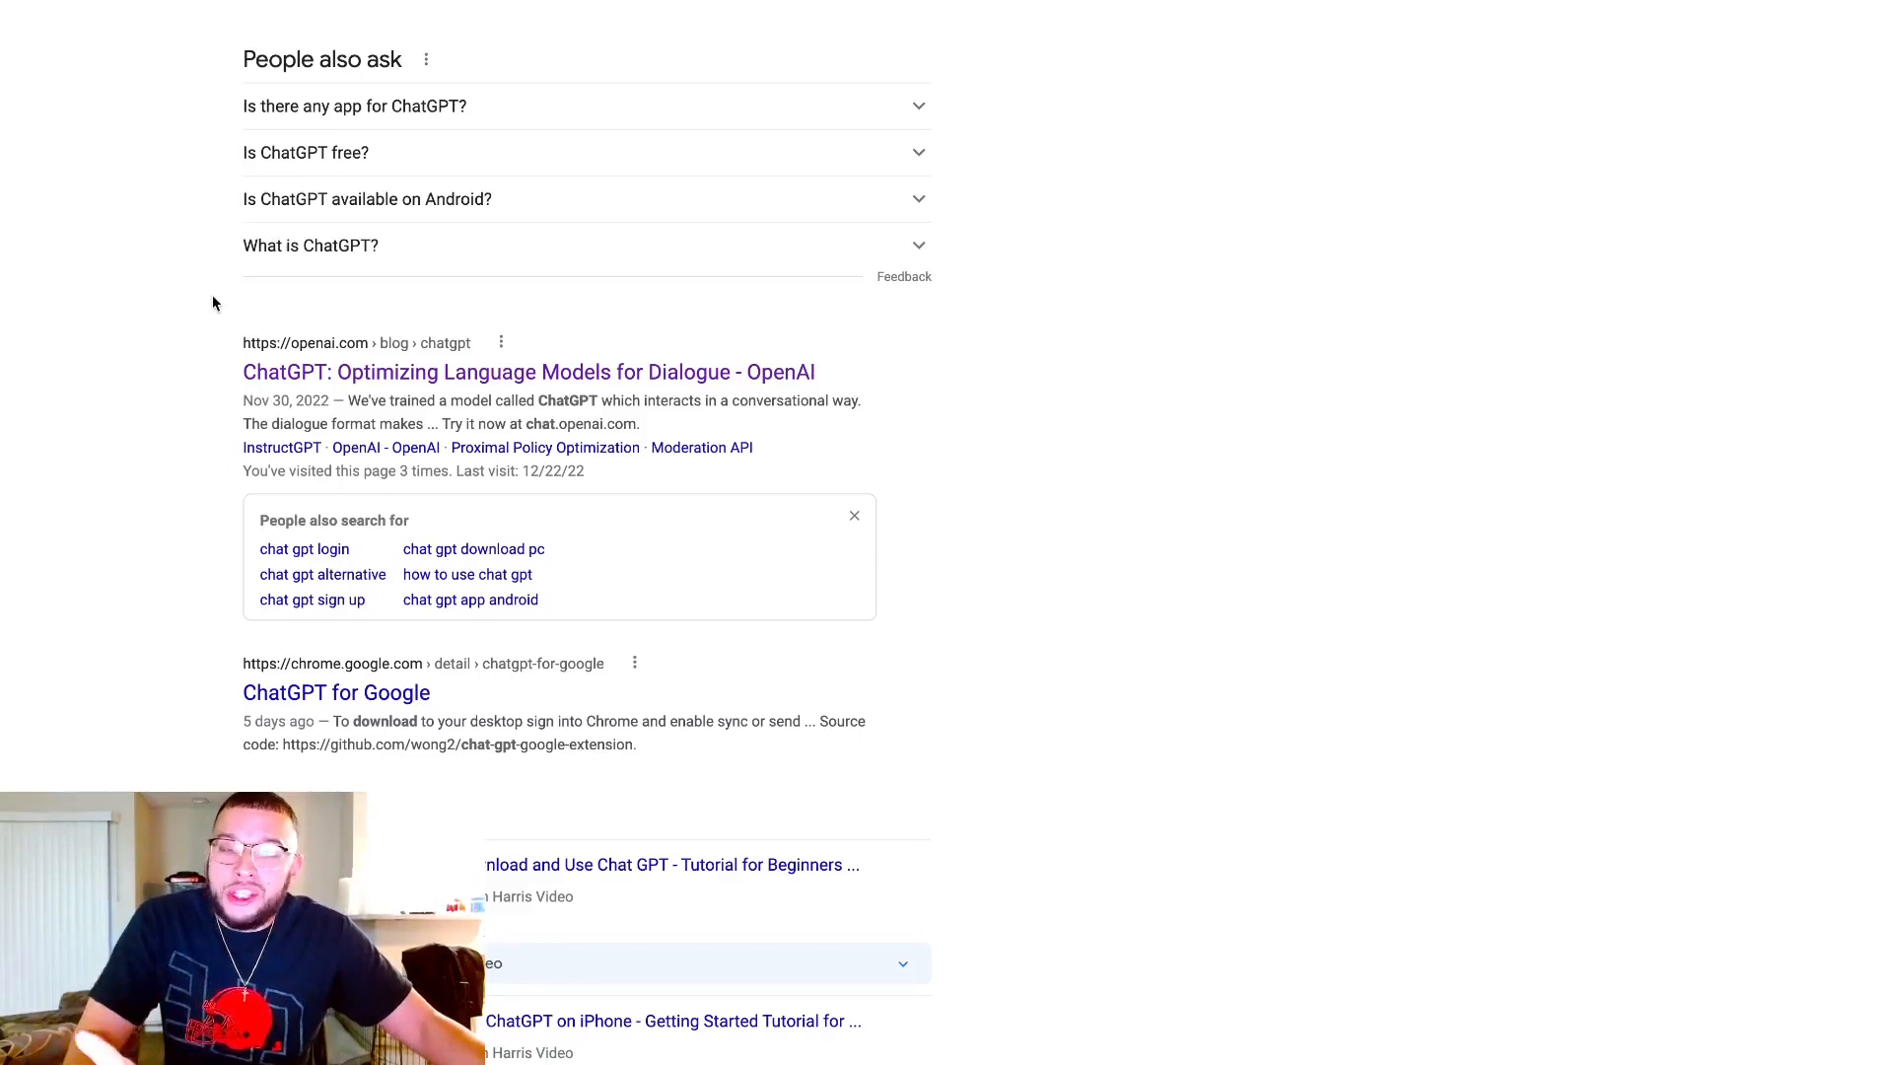
Open OpenAI's "ChatGPT: Optimizing Language Models for Dialogue" page from the "chat gpt download" search results.
{"action": "scroll", "coordinate": [211, 296], "scroll_direction": "up", "scroll_amount": 4}
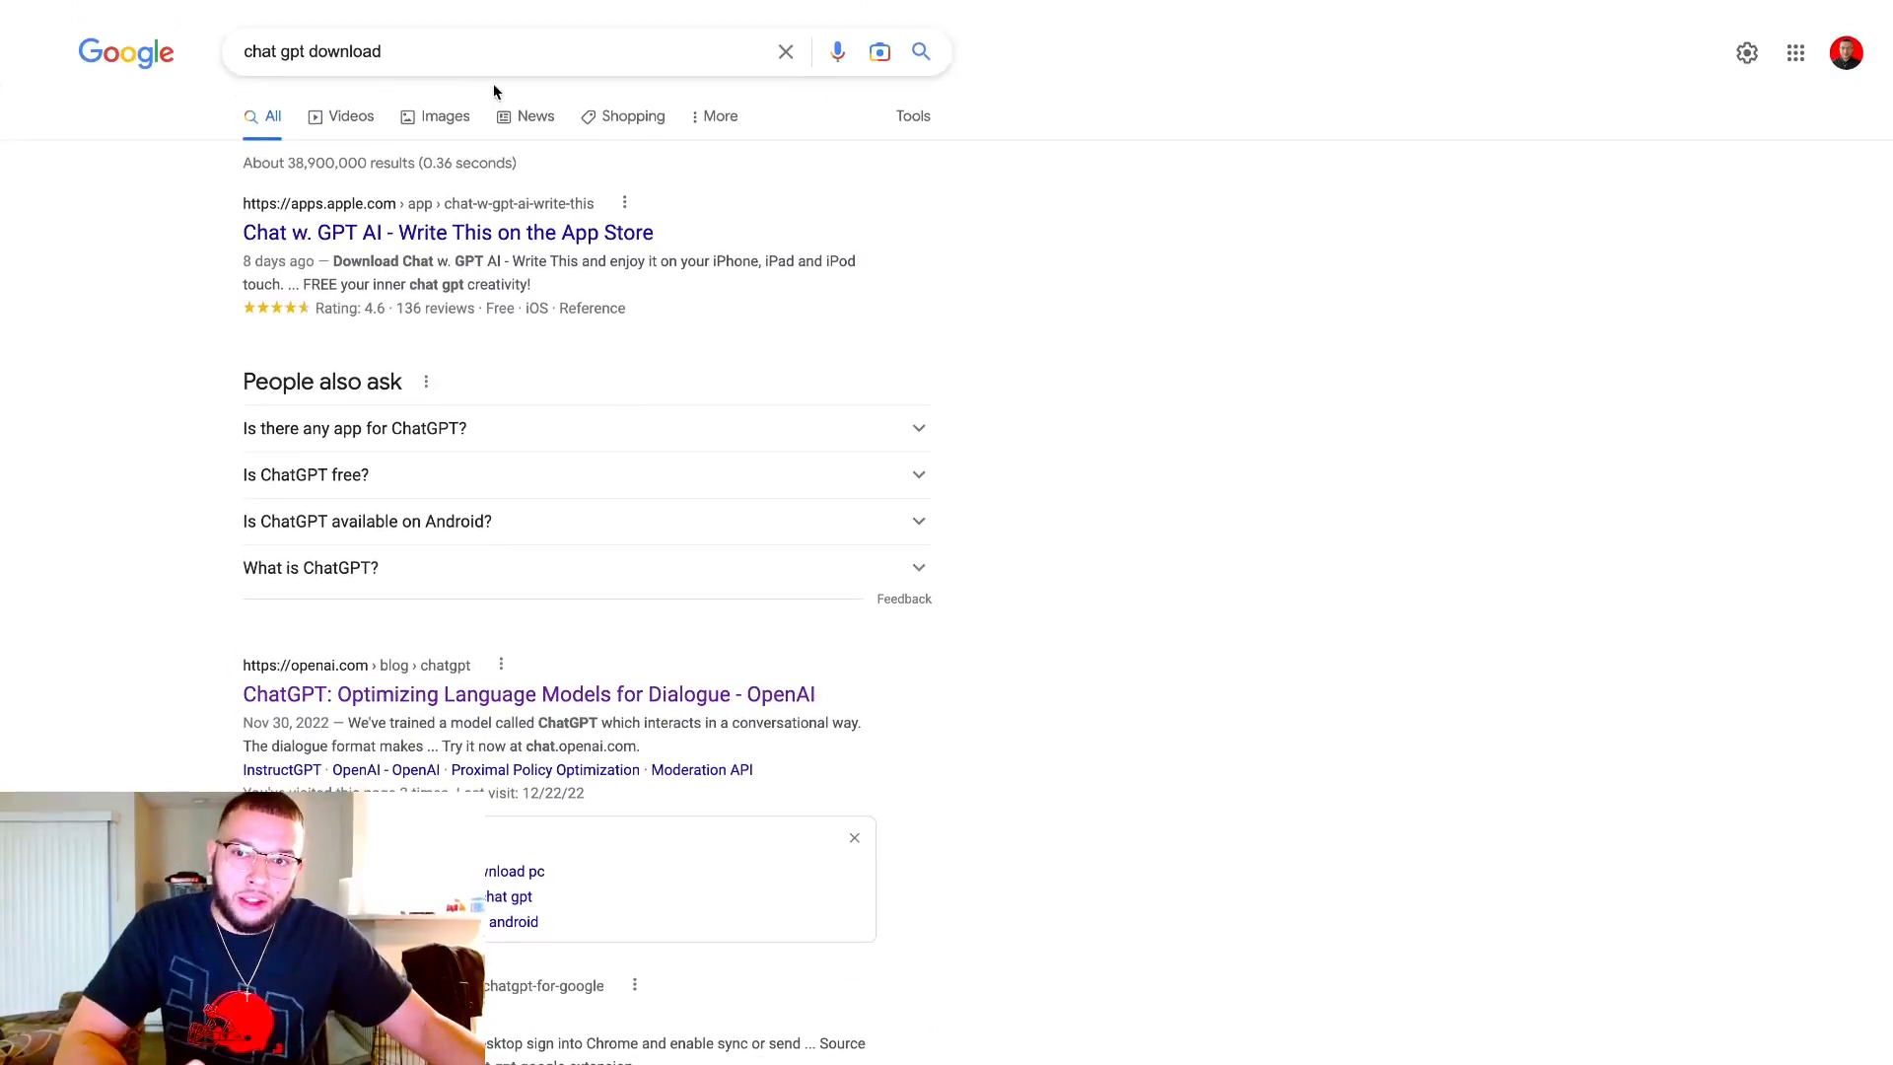
{"action": "scroll", "coordinate": [456, 279], "scroll_direction": "down", "scroll_amount": 3}
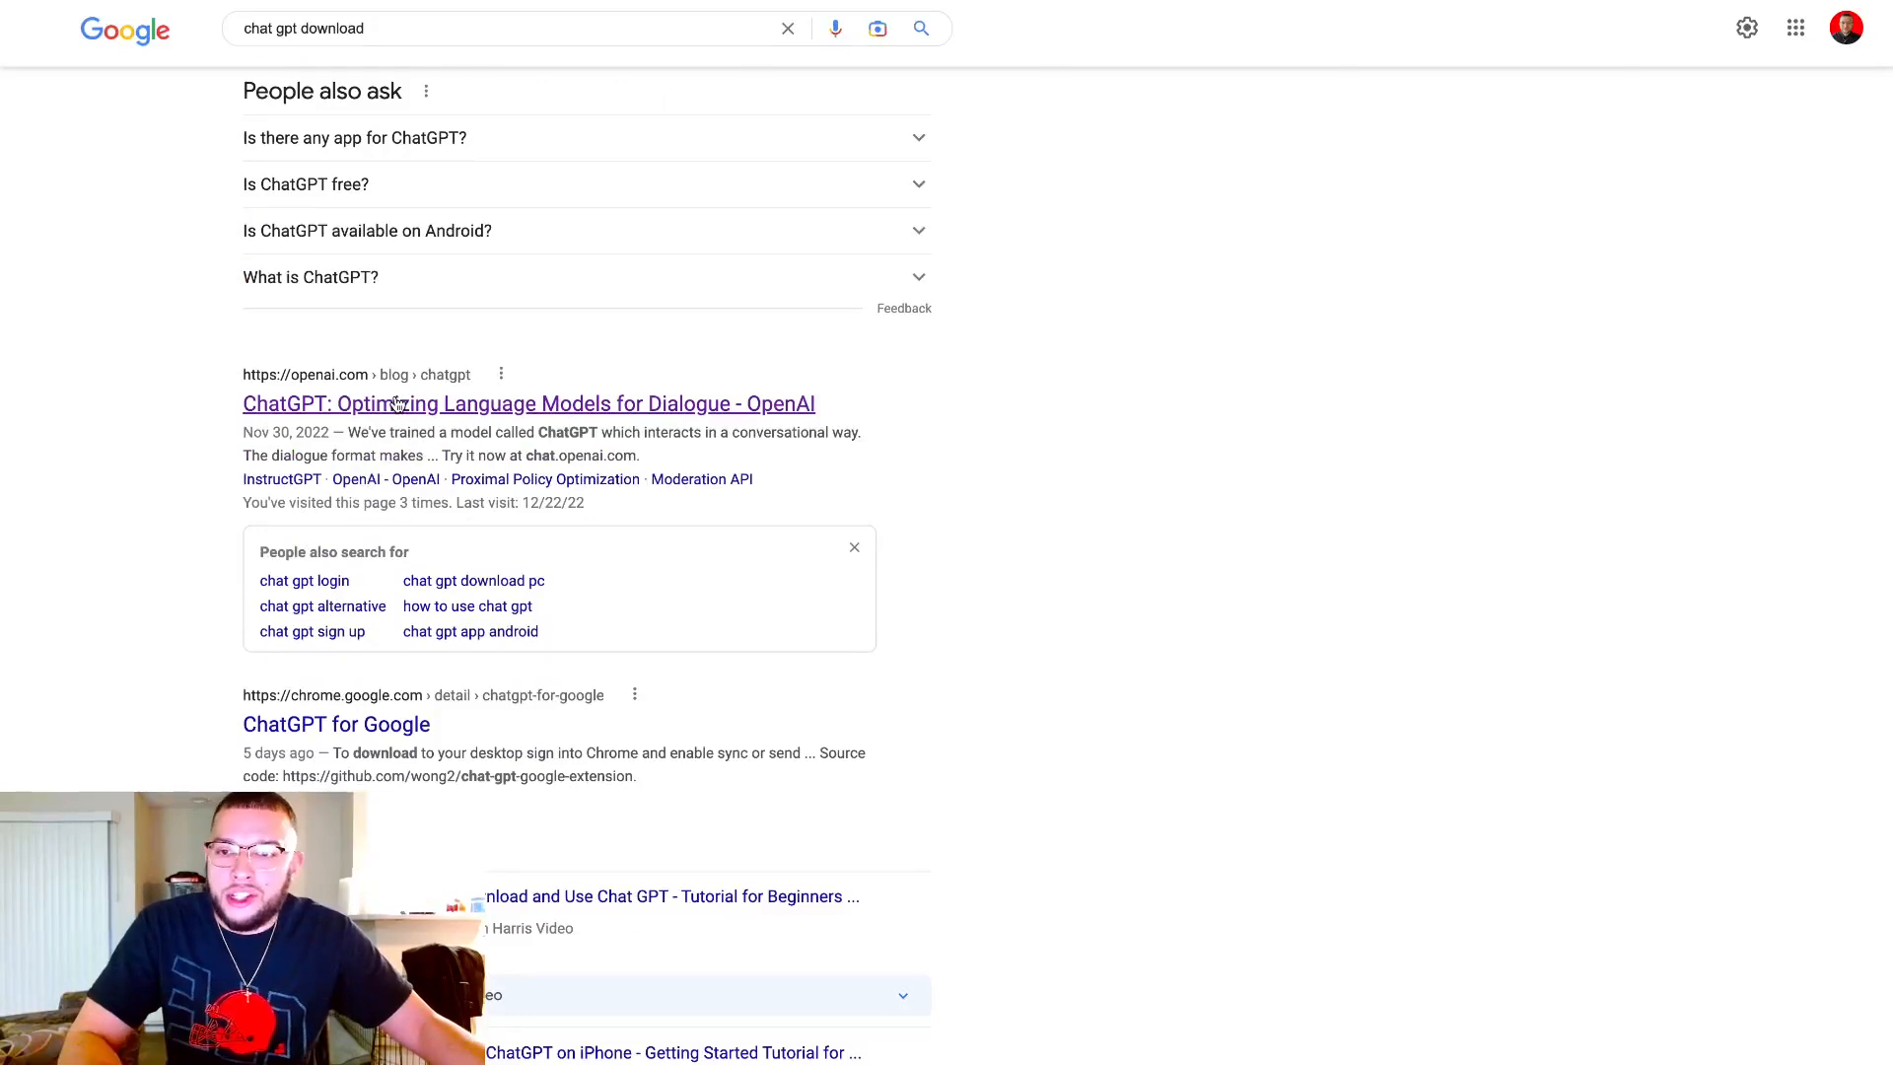
{"action": "left_click", "coordinate": [459, 406]}
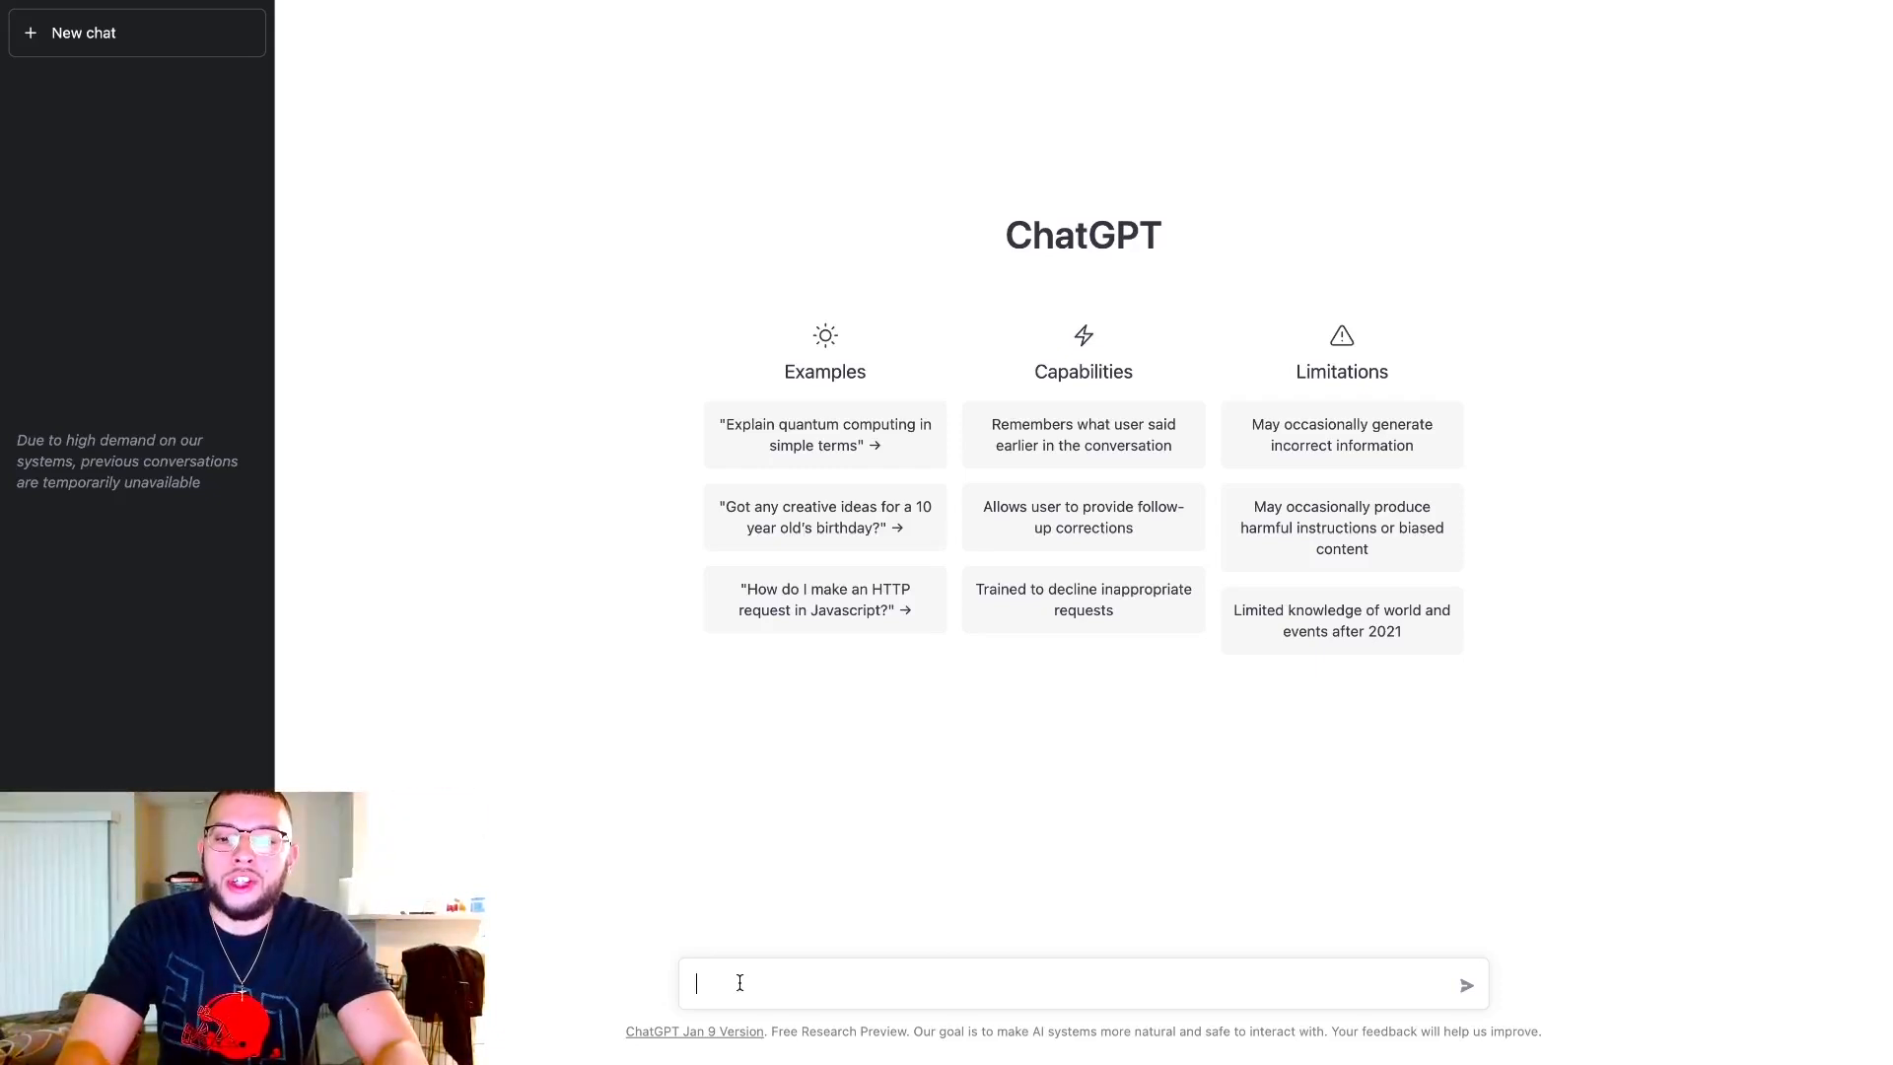
Submit the prompt "Write me a slogan for my fitness apparel brand and make it fun.", copying its wording through "brand" before sending.
{"action": "type", "text": "Write "}
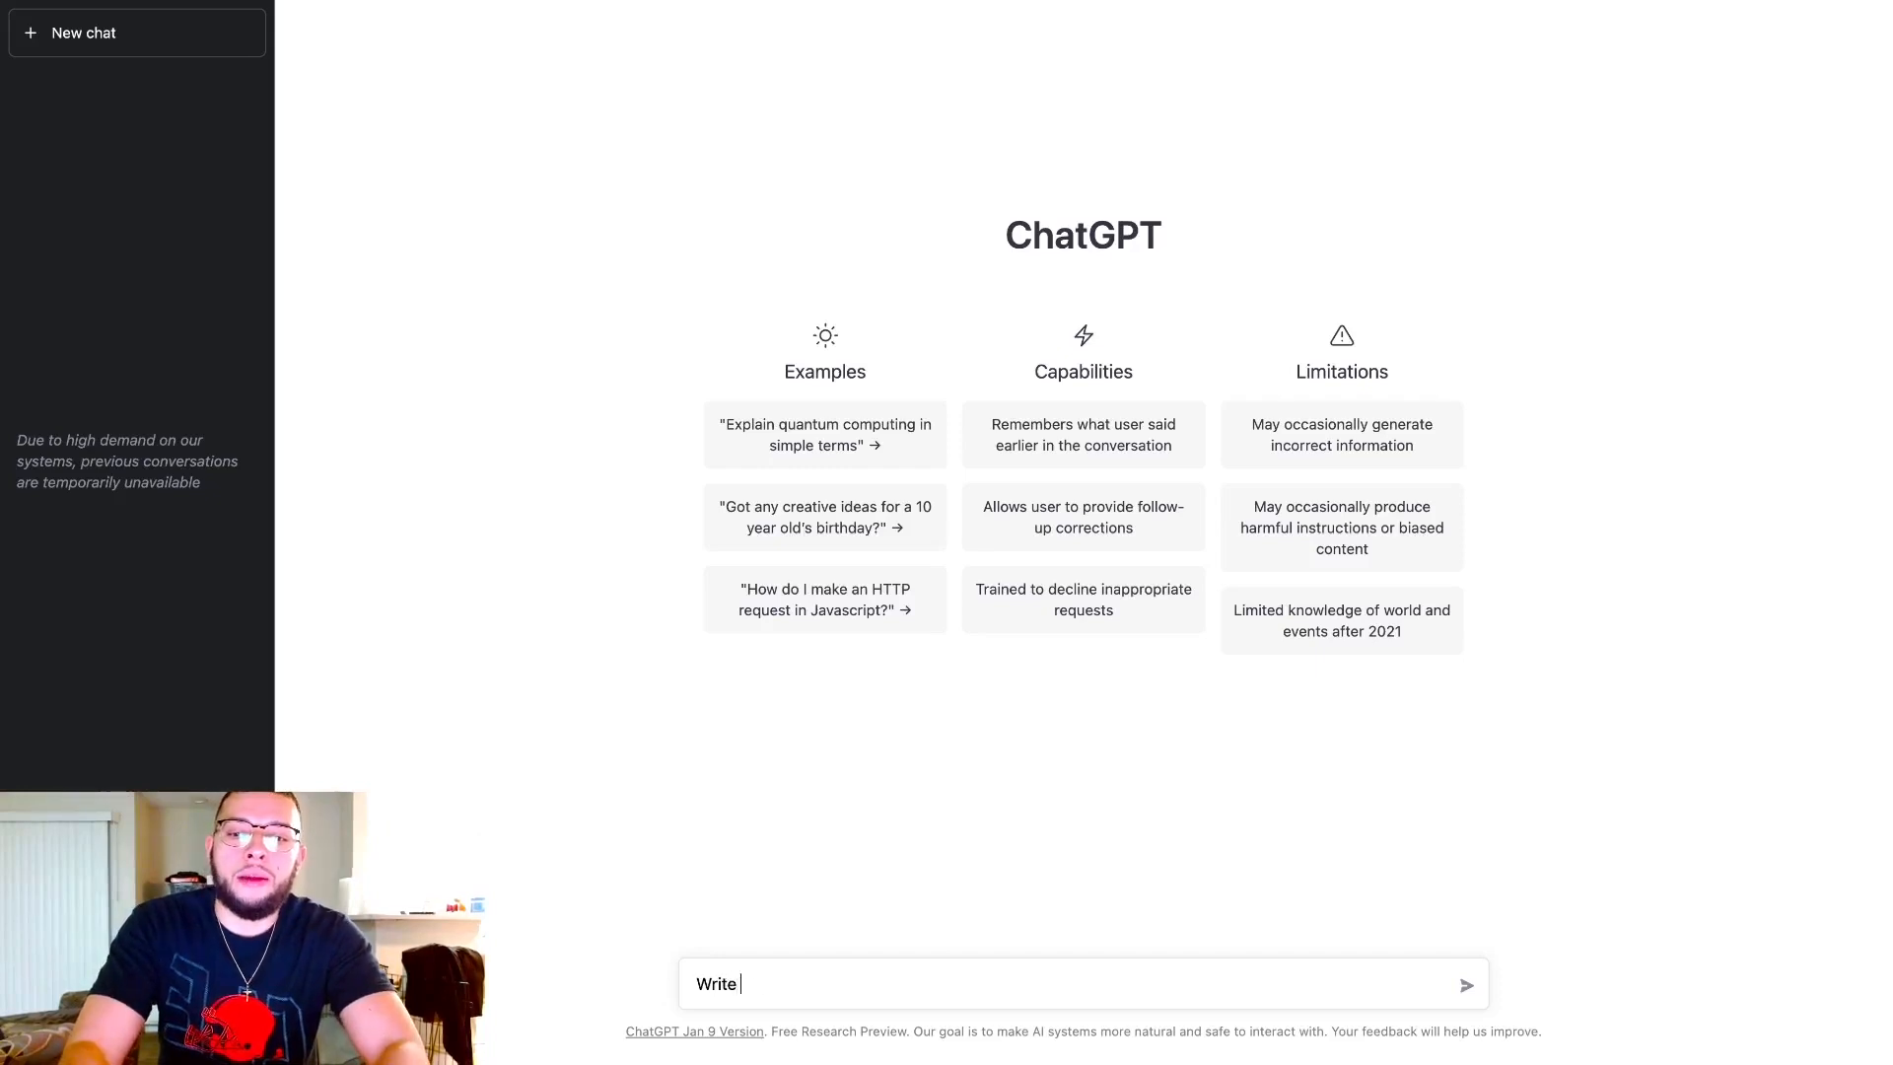
{"action": "type", "text": "me a slogan"}
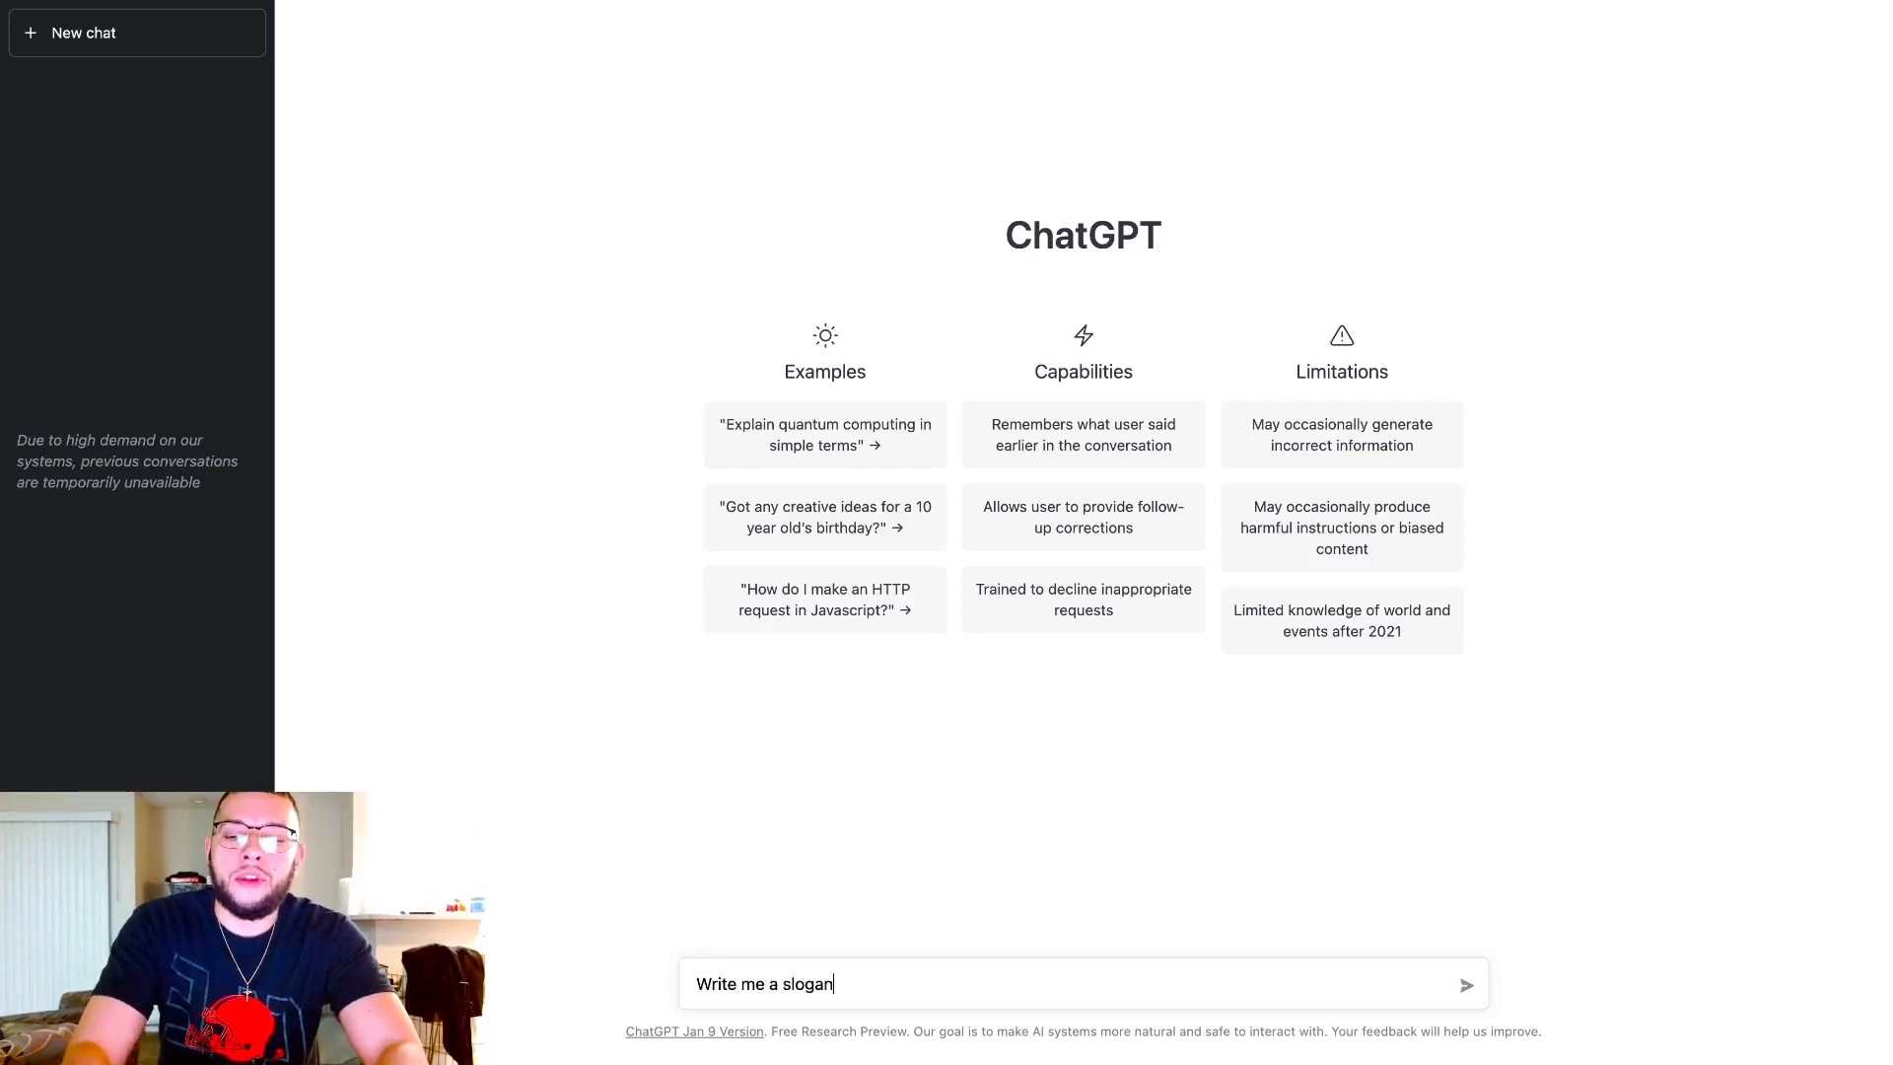
{"action": "type", "text": " for my fit"}
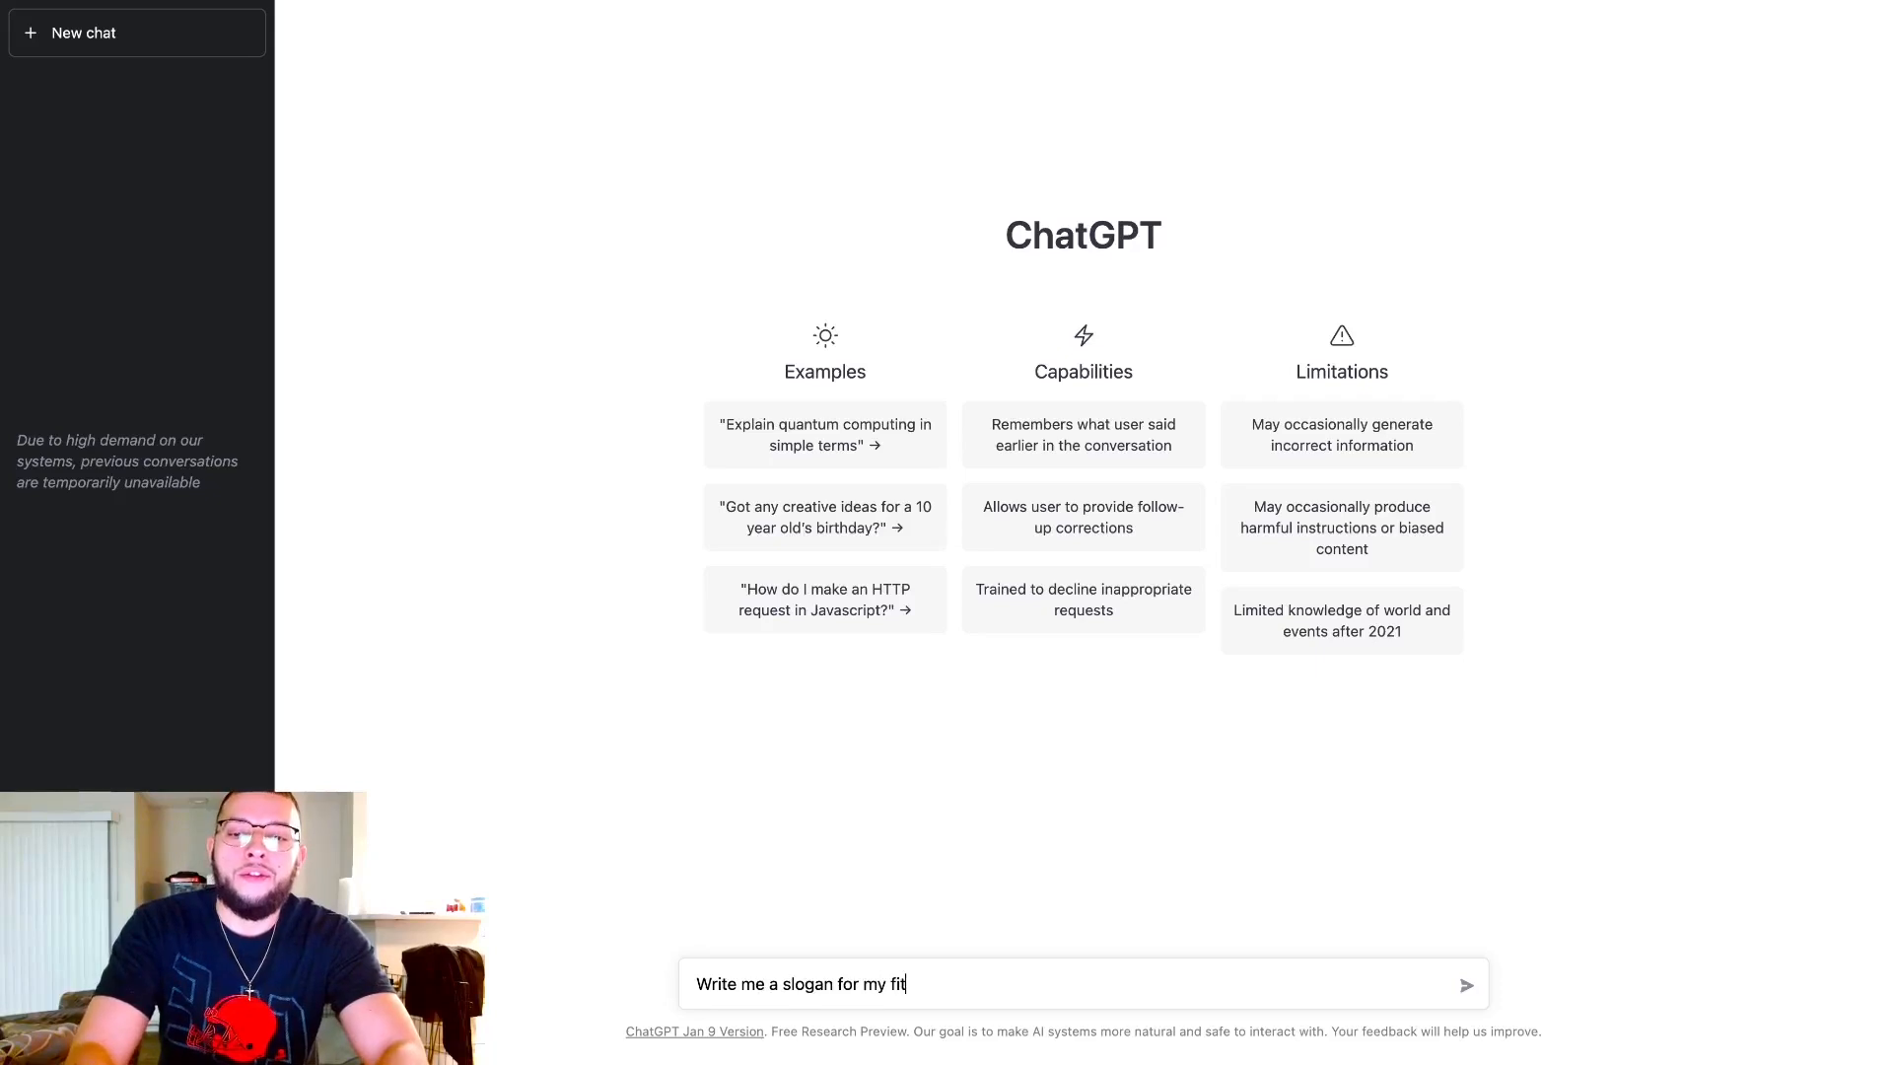
{"action": "type", "text": "ness appar"}
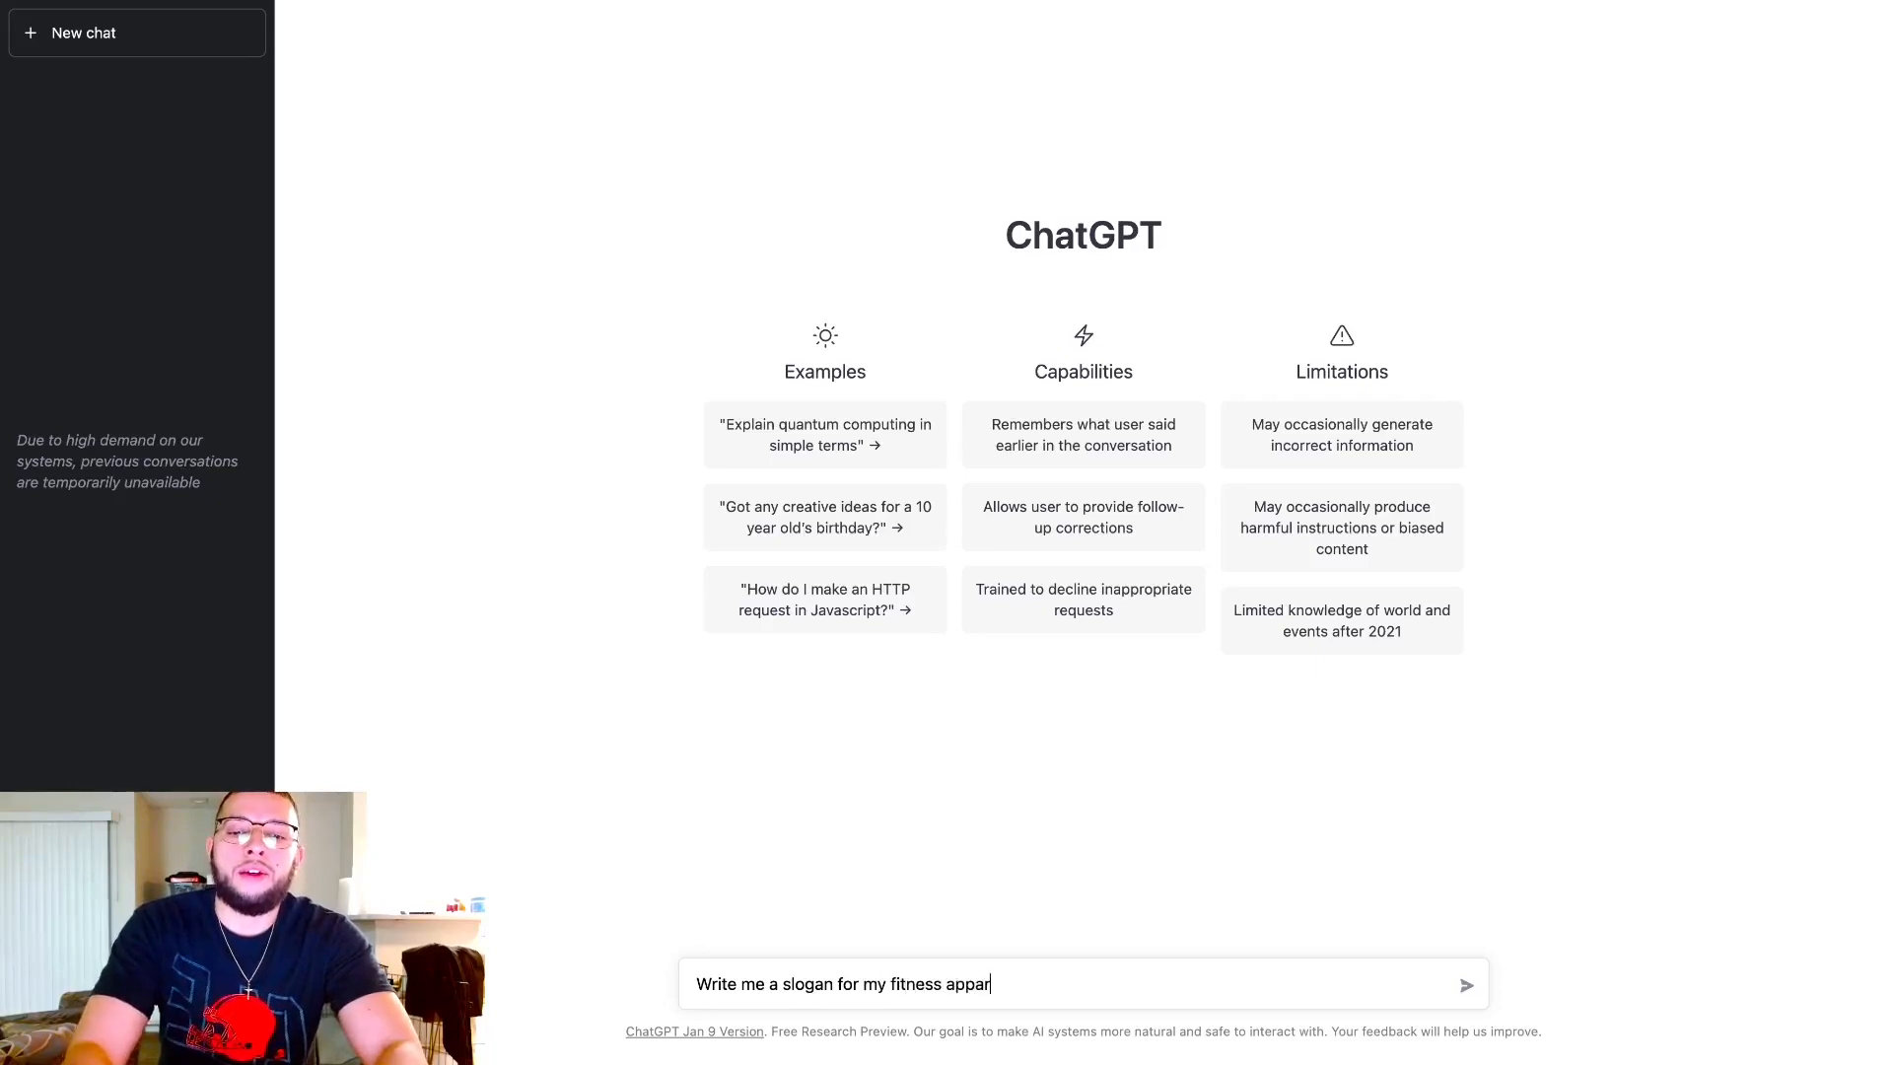
{"action": "type", "text": "el brand"}
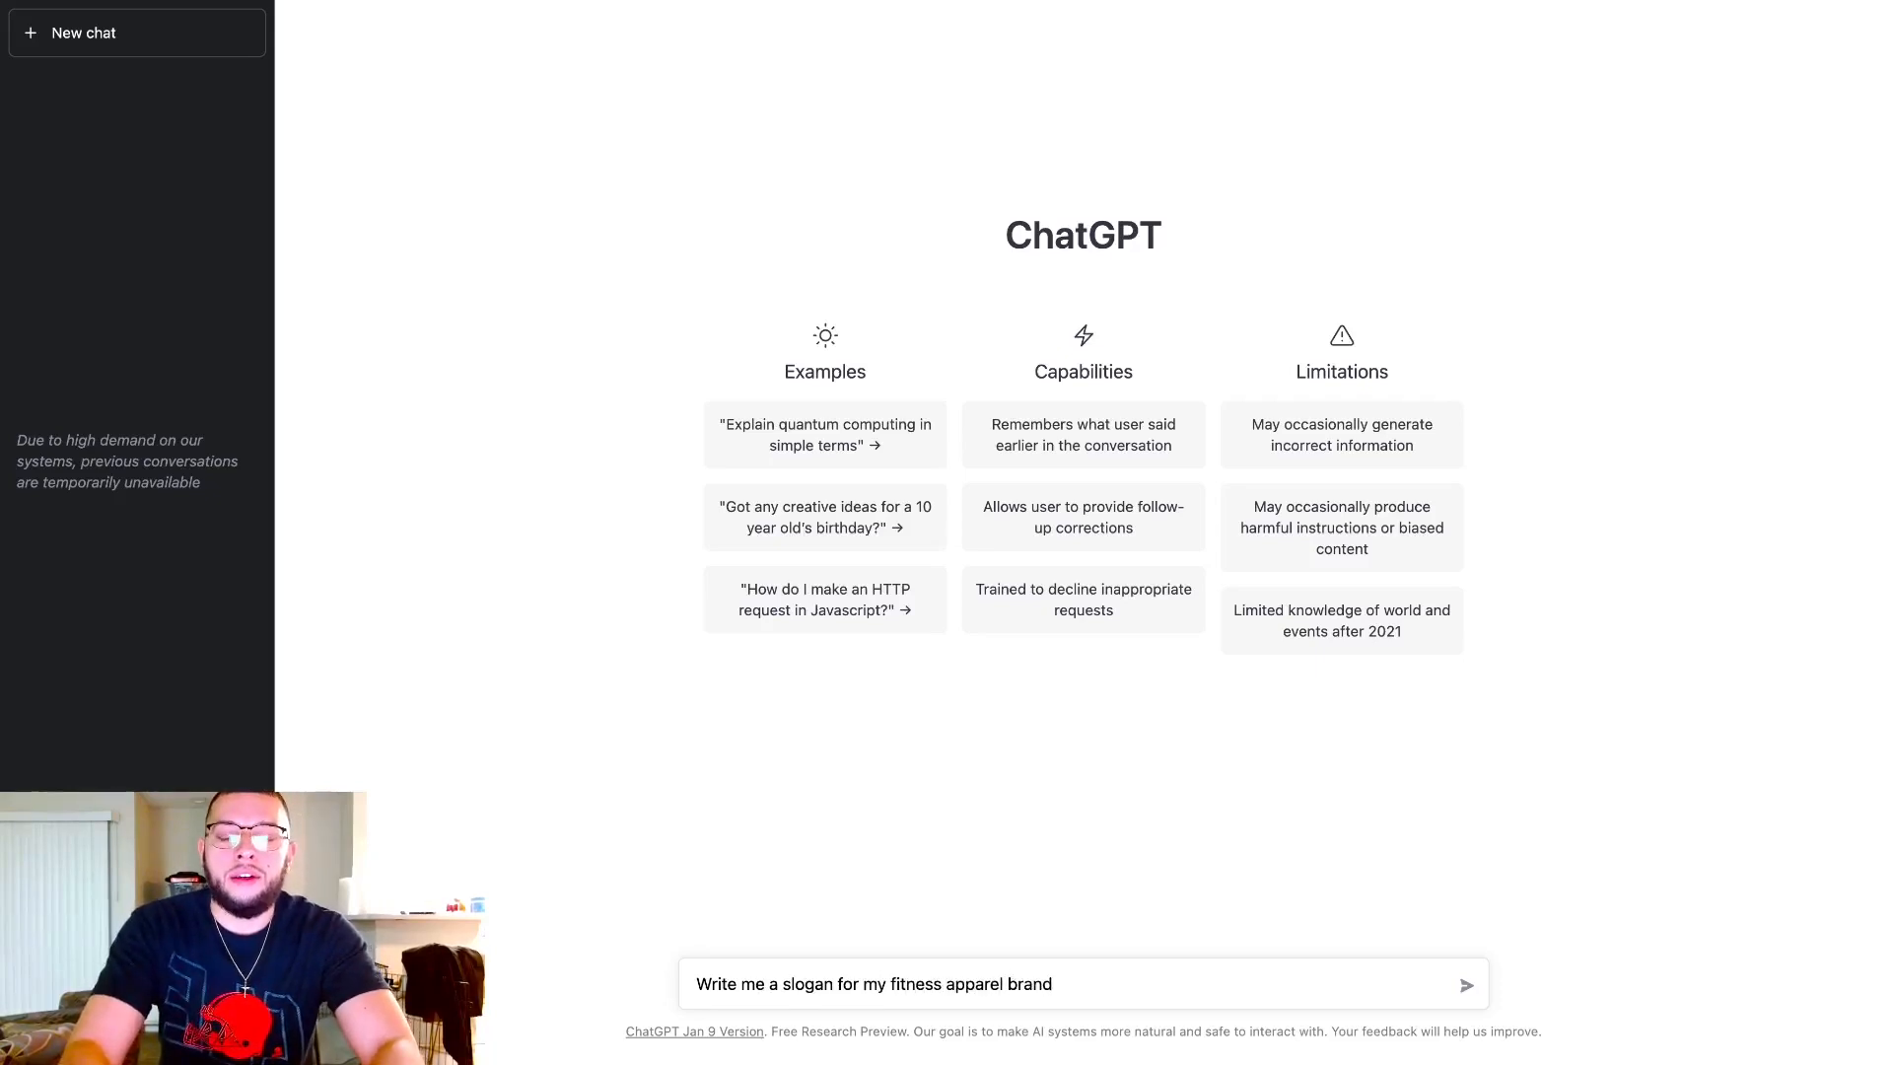
{"action": "type", "text": " and ma"}
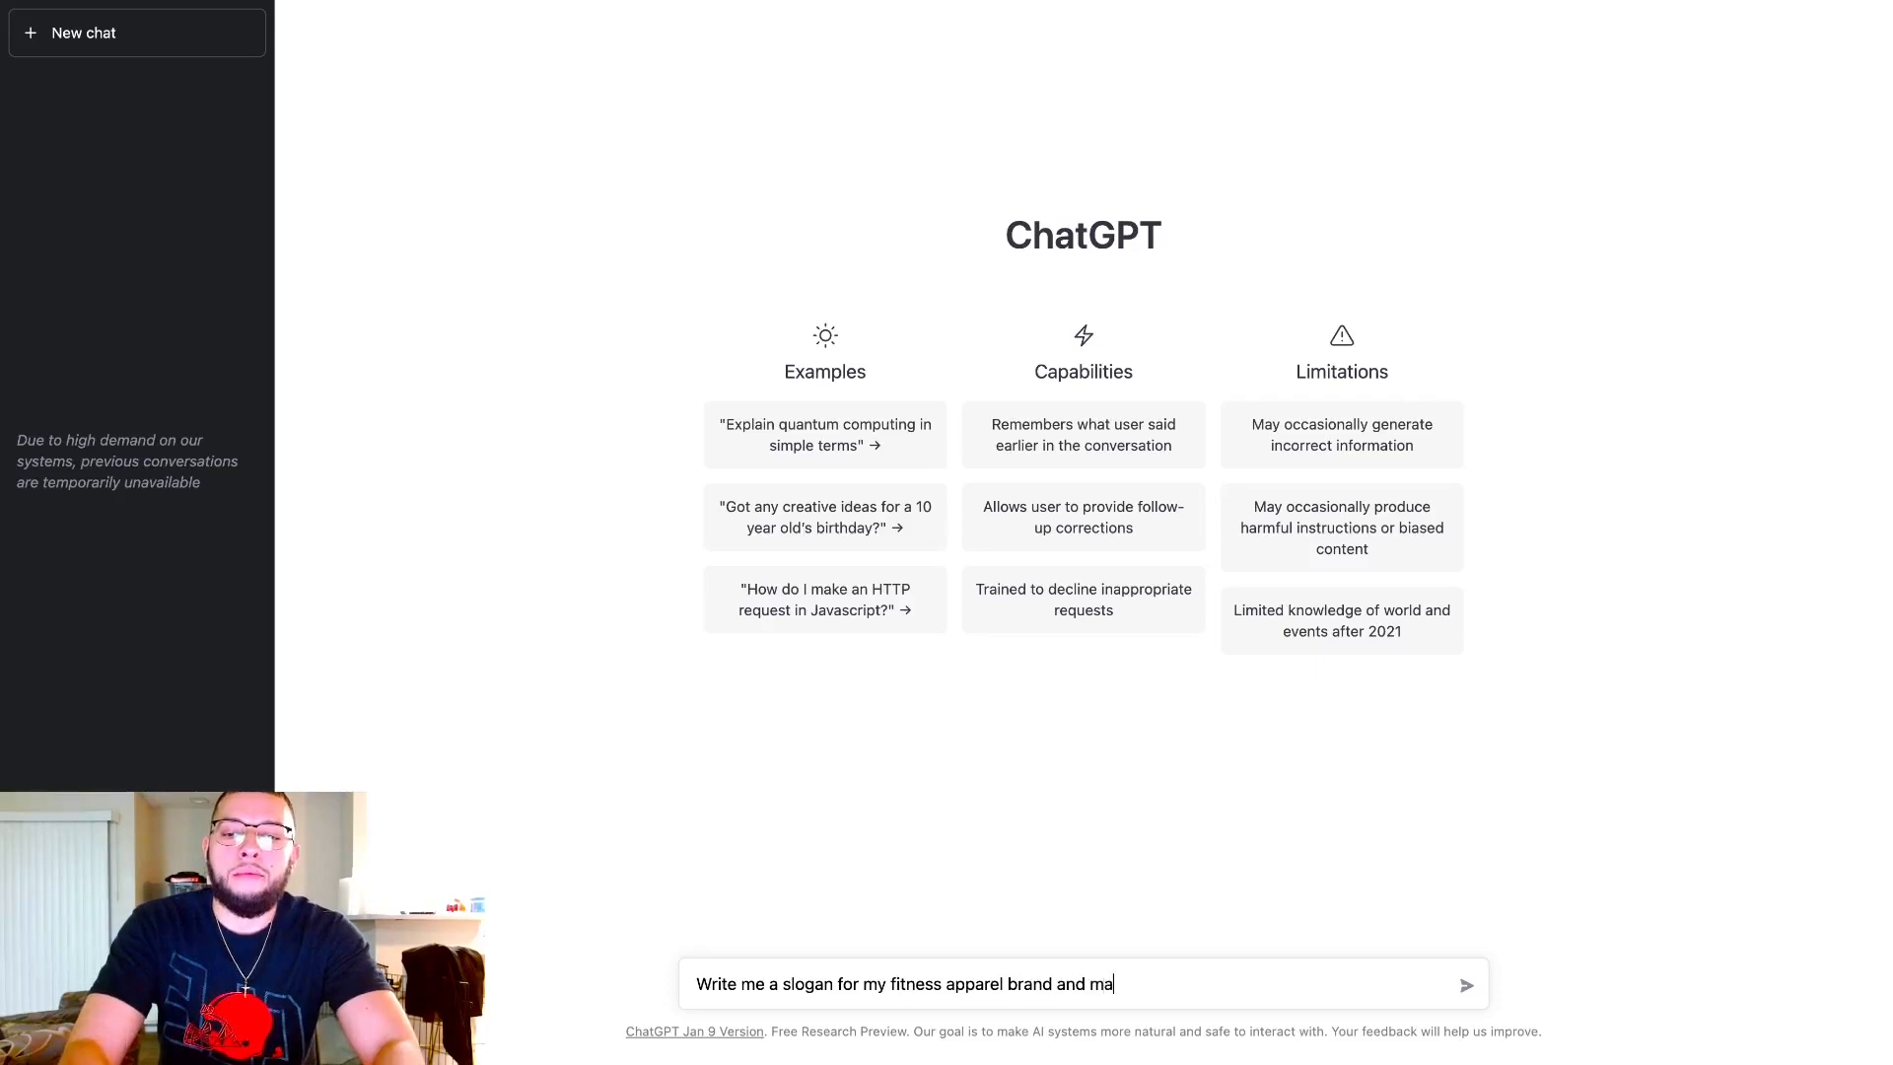
{"action": "type", "text": "ke it fun."}
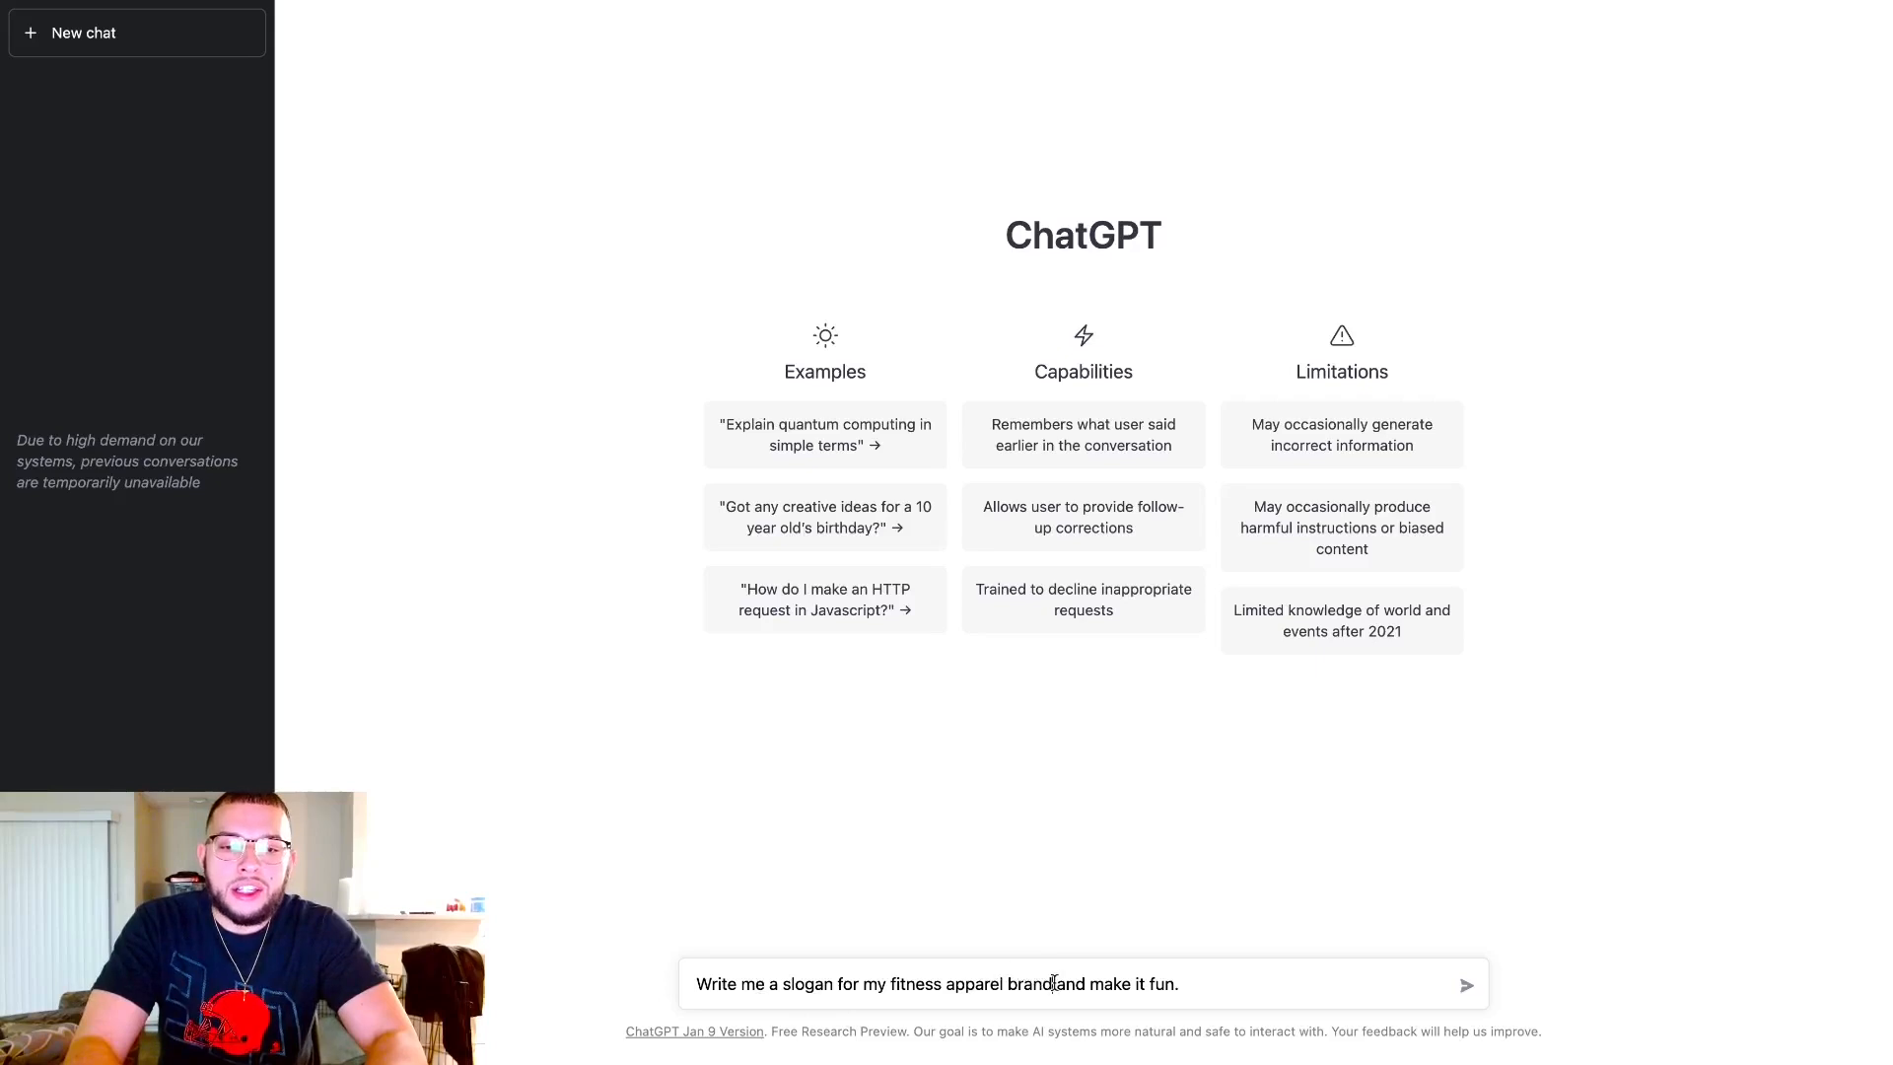
{"action": "left_click_drag", "start_coordinate": [1053, 983], "coordinate": [786, 962]}
{"action": "key", "text": "ctrl+c"}
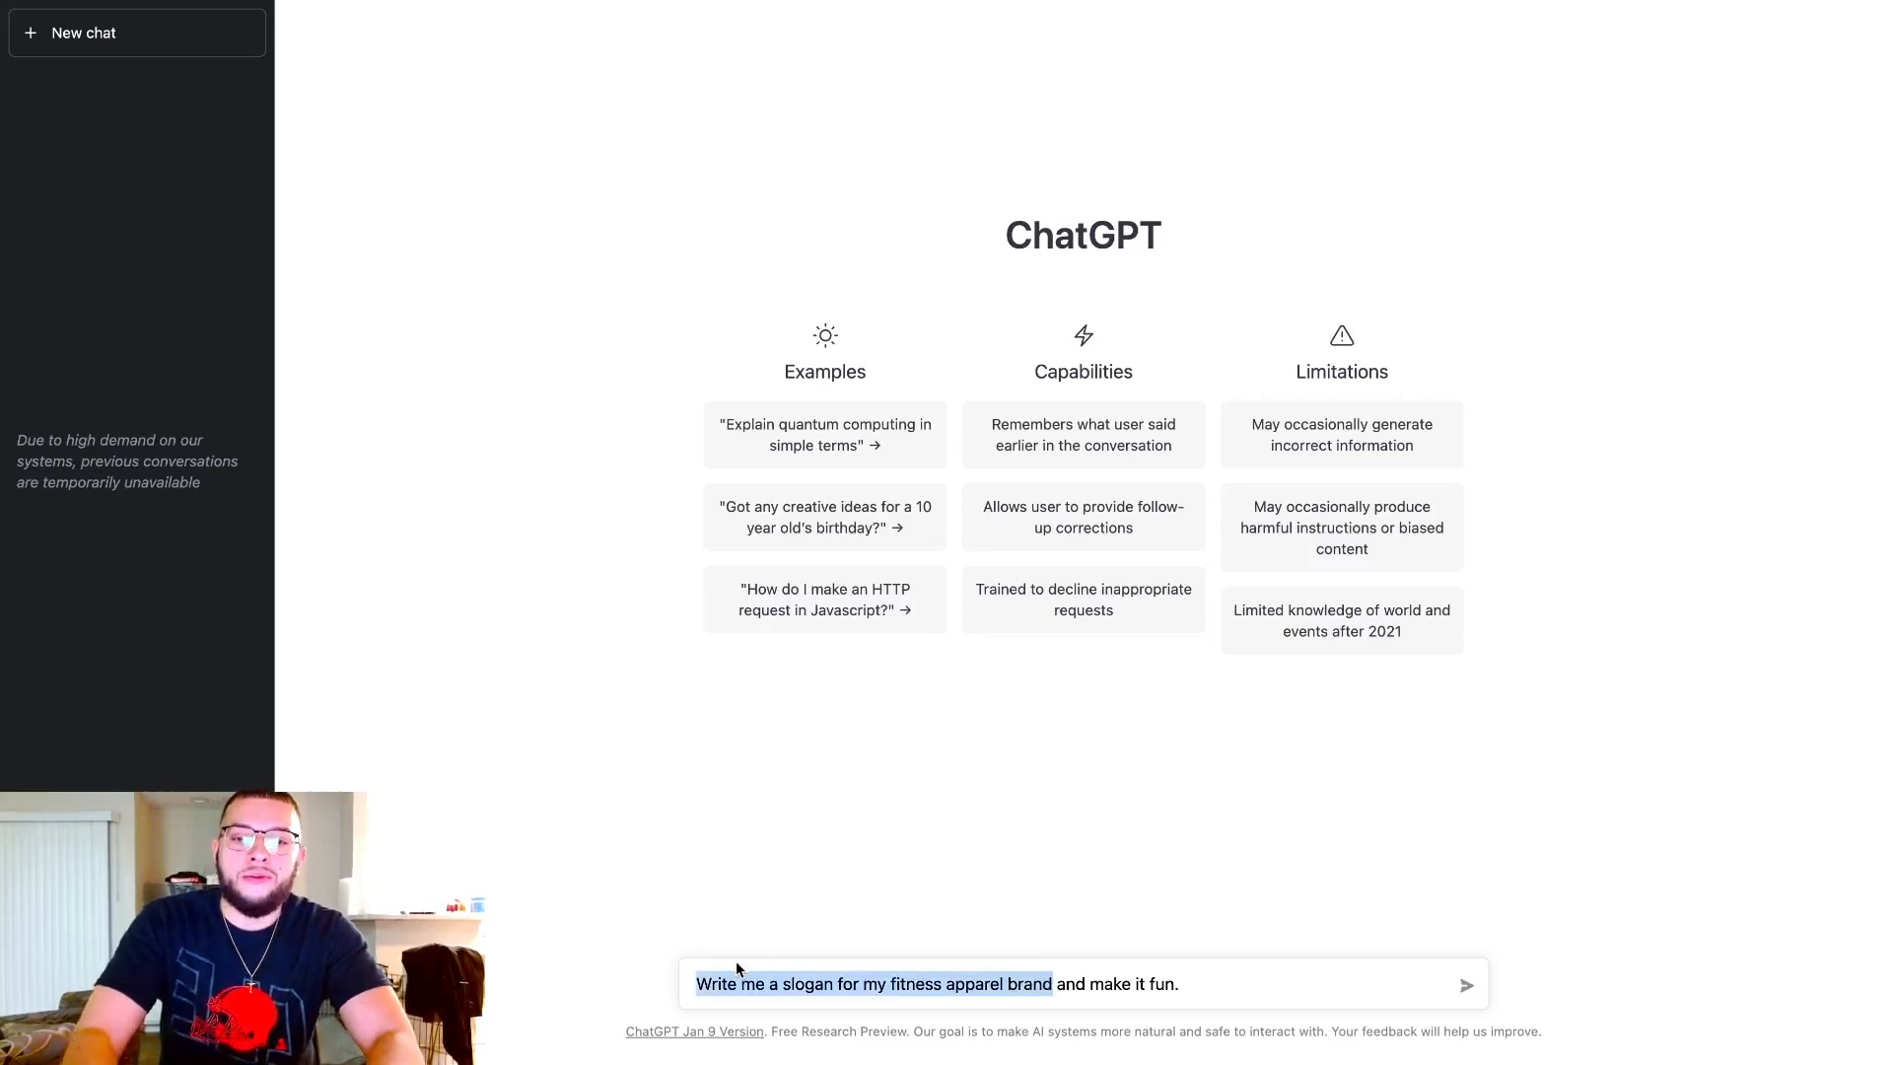
{"action": "left_click", "coordinate": [1181, 983]}
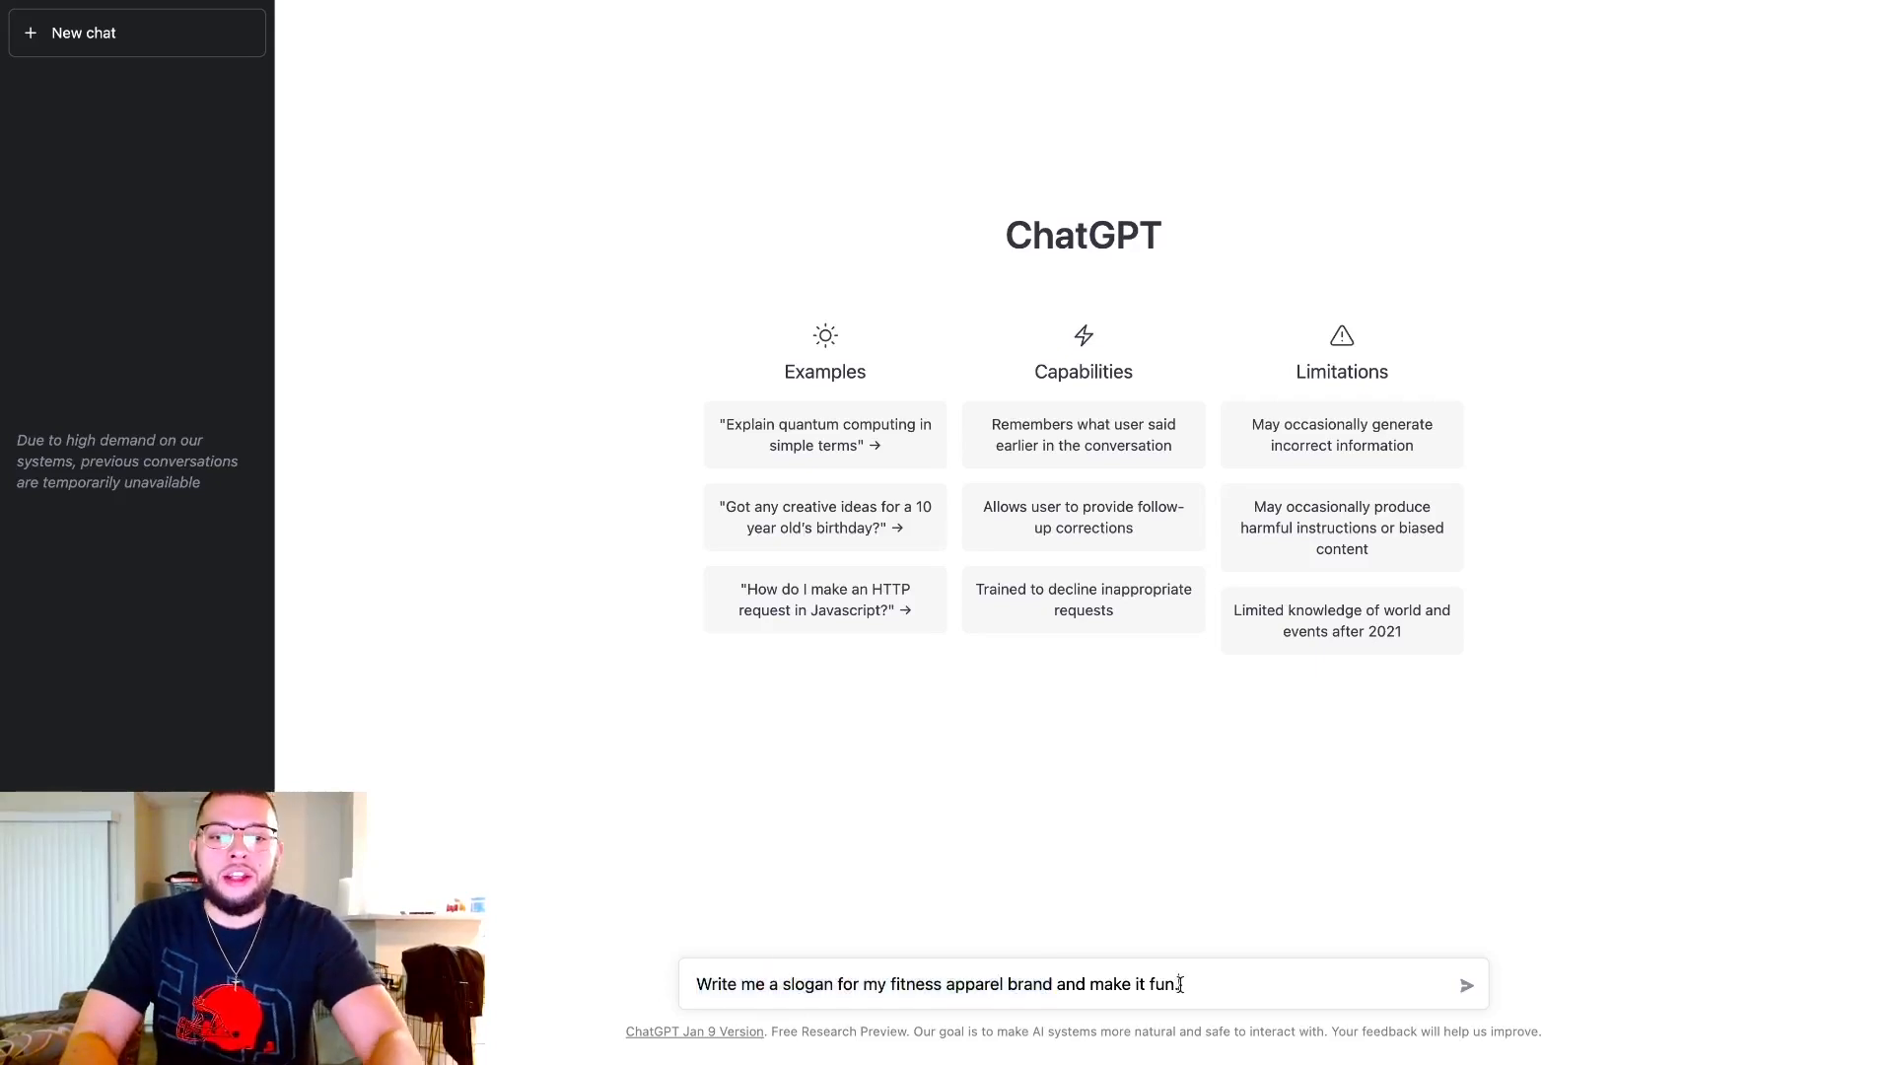
{"action": "key", "text": "Return"}
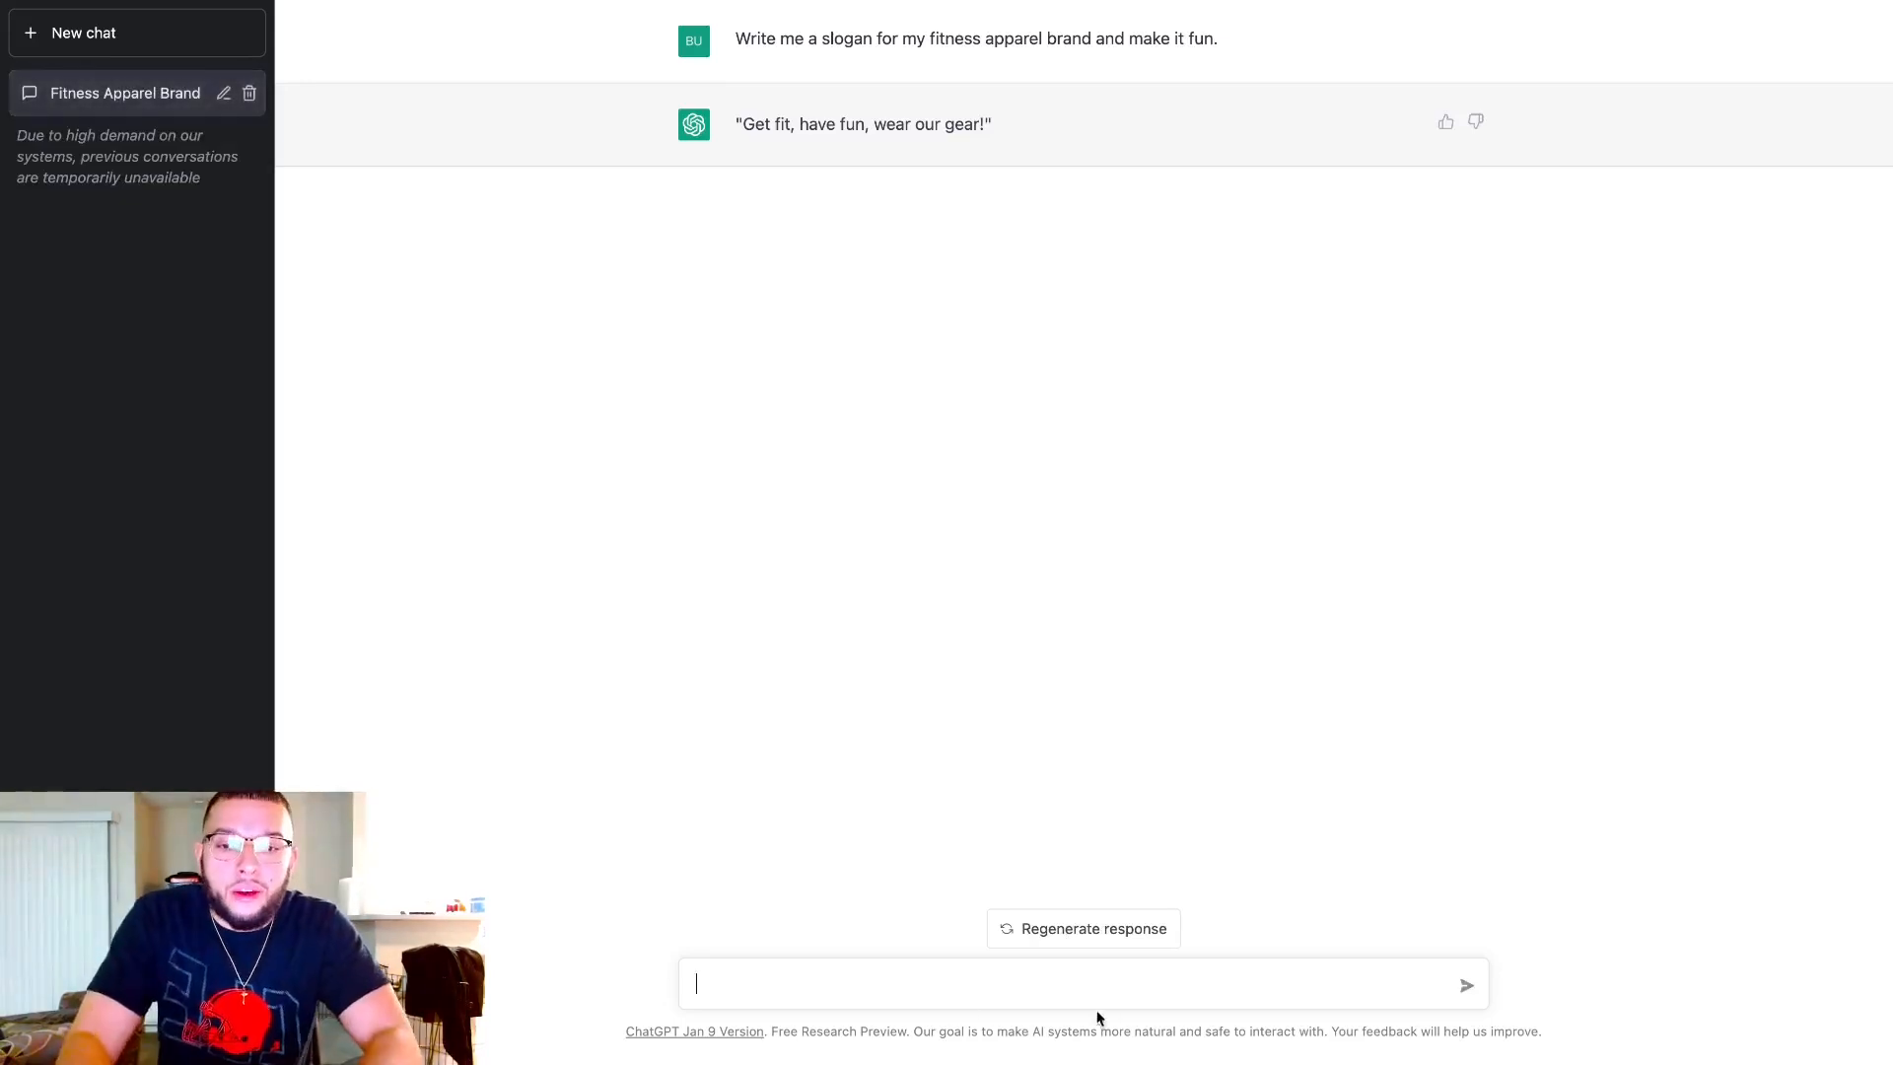
Reuse the copied prompt text, reword it to "Write me a few slogans for my fitness apparel brand." and submit it.
{"action": "key", "text": "ctrl+v"}
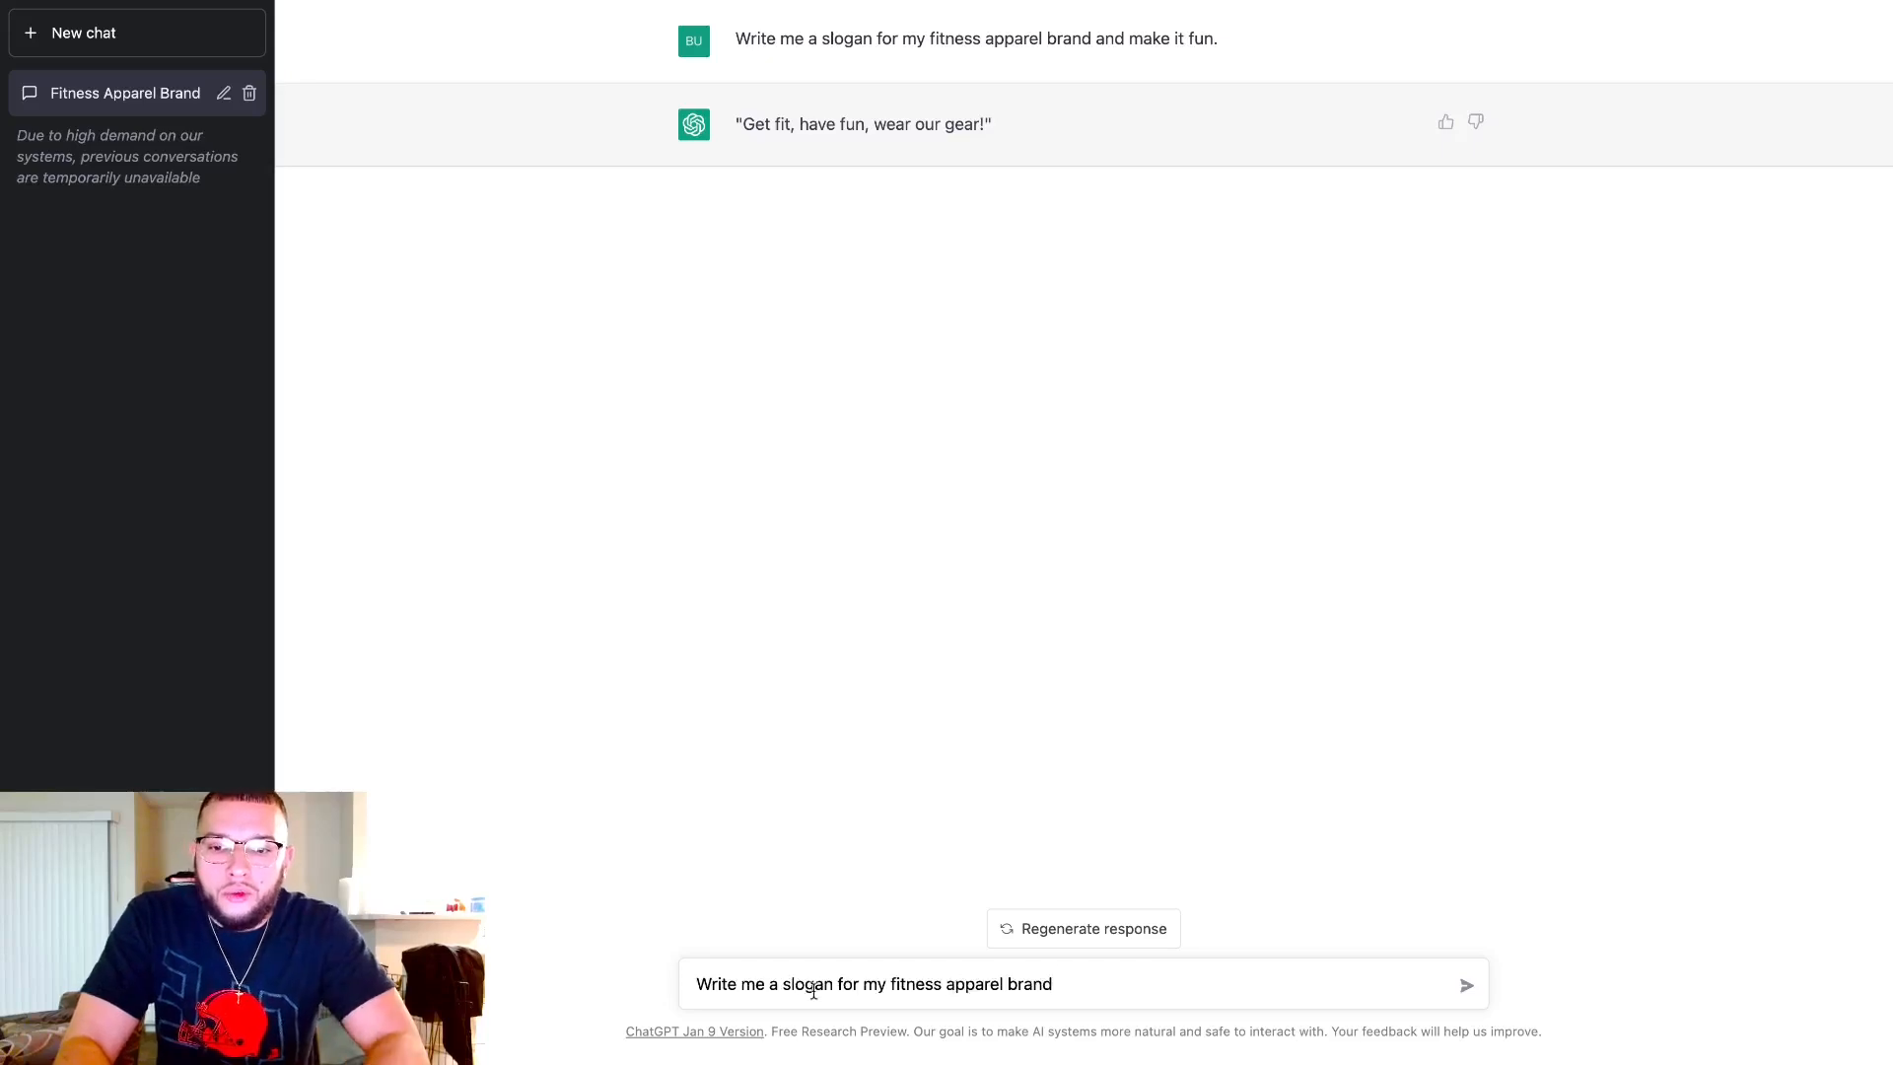
{"action": "left_click", "coordinate": [787, 984]}
{"action": "type", "text": "few"}
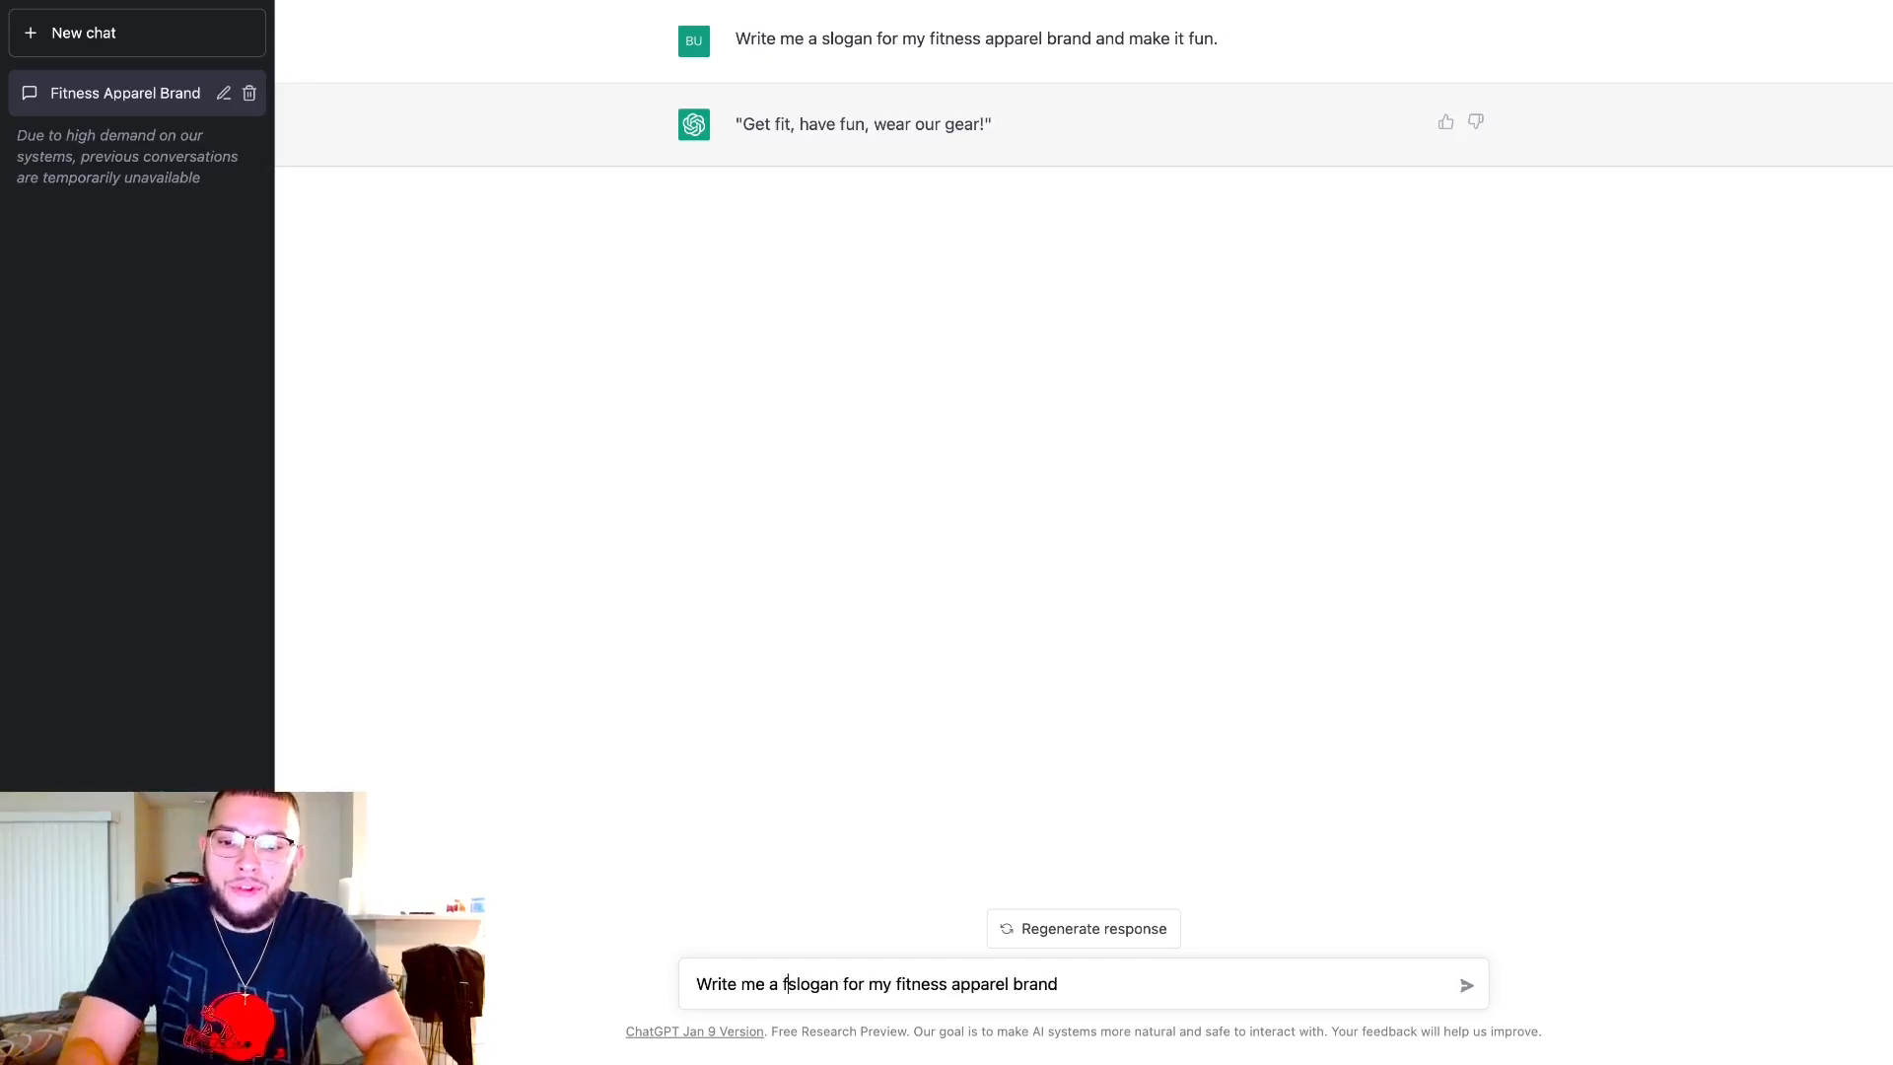
{"action": "left_click", "coordinate": [864, 984]}
{"action": "type", "text": "s"}
{"action": "left_click", "coordinate": [1106, 986]}
{"action": "type", "text": "."}
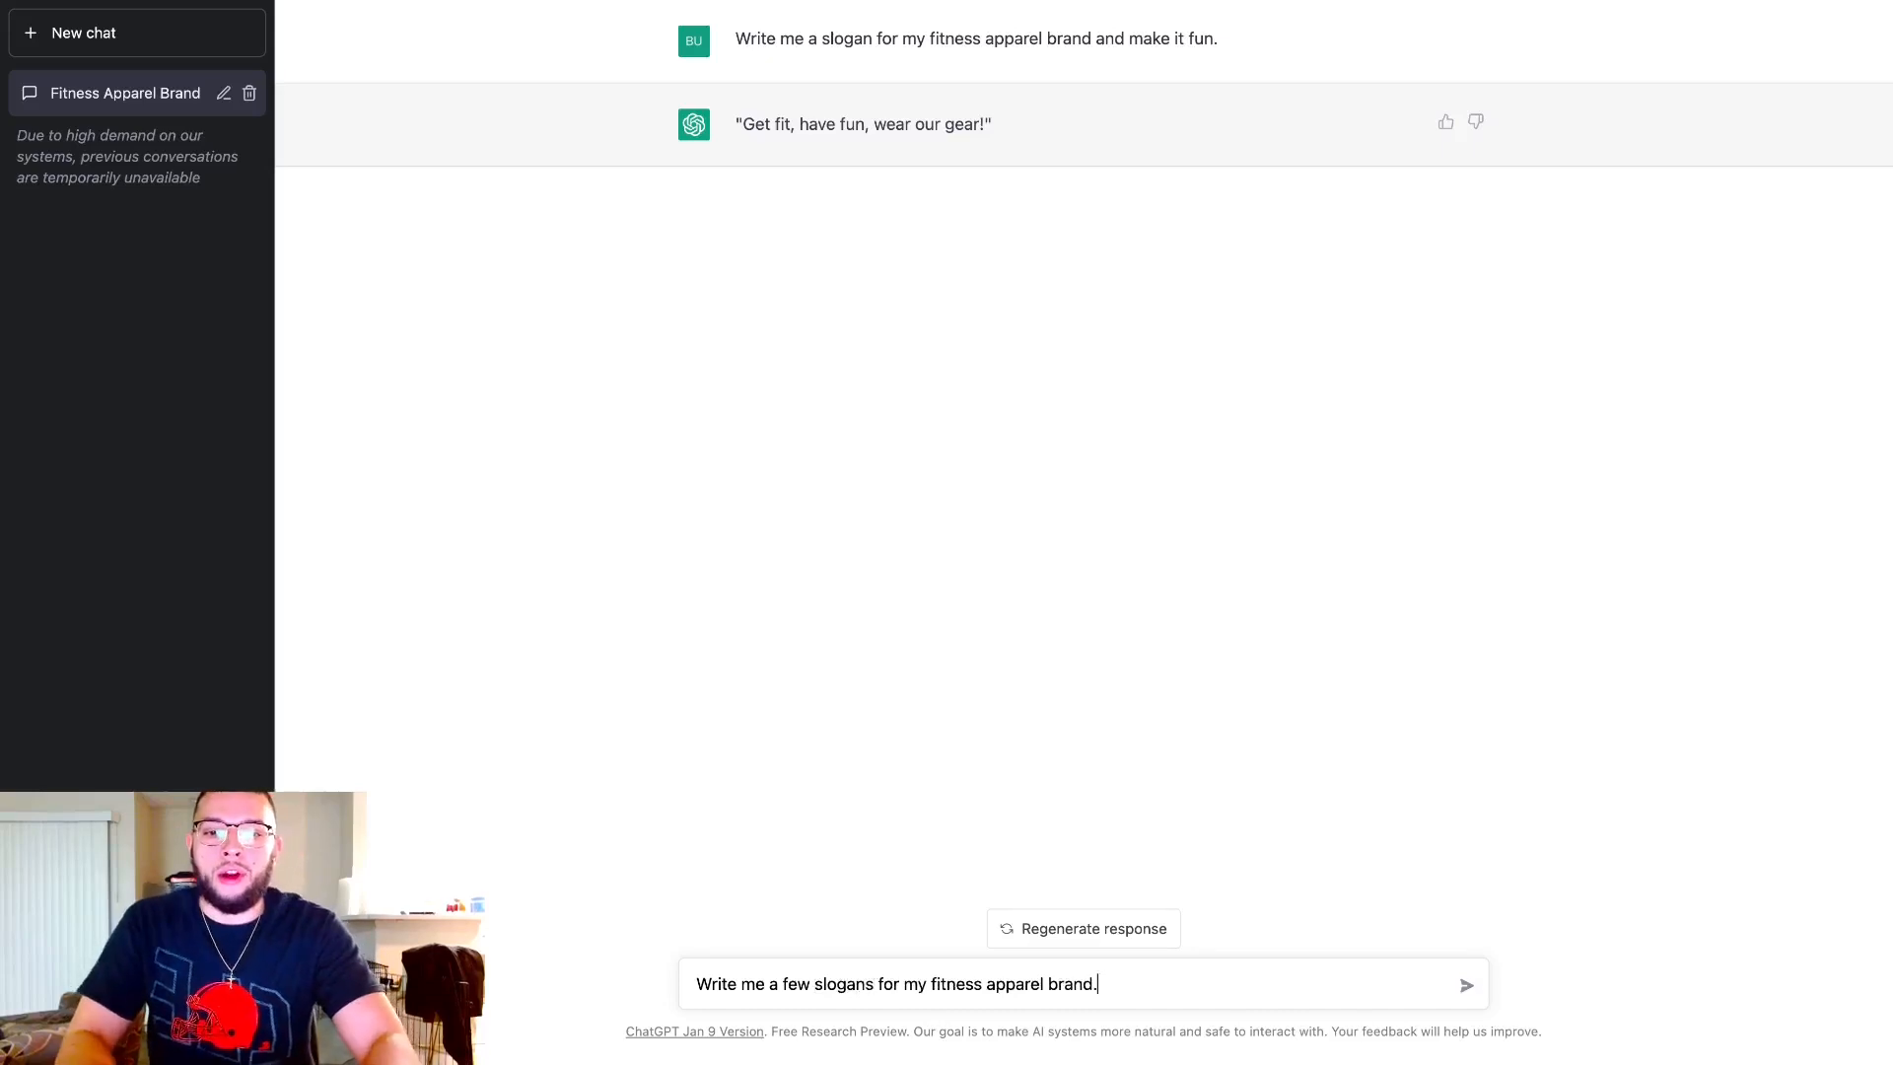
{"action": "key", "text": "Return"}
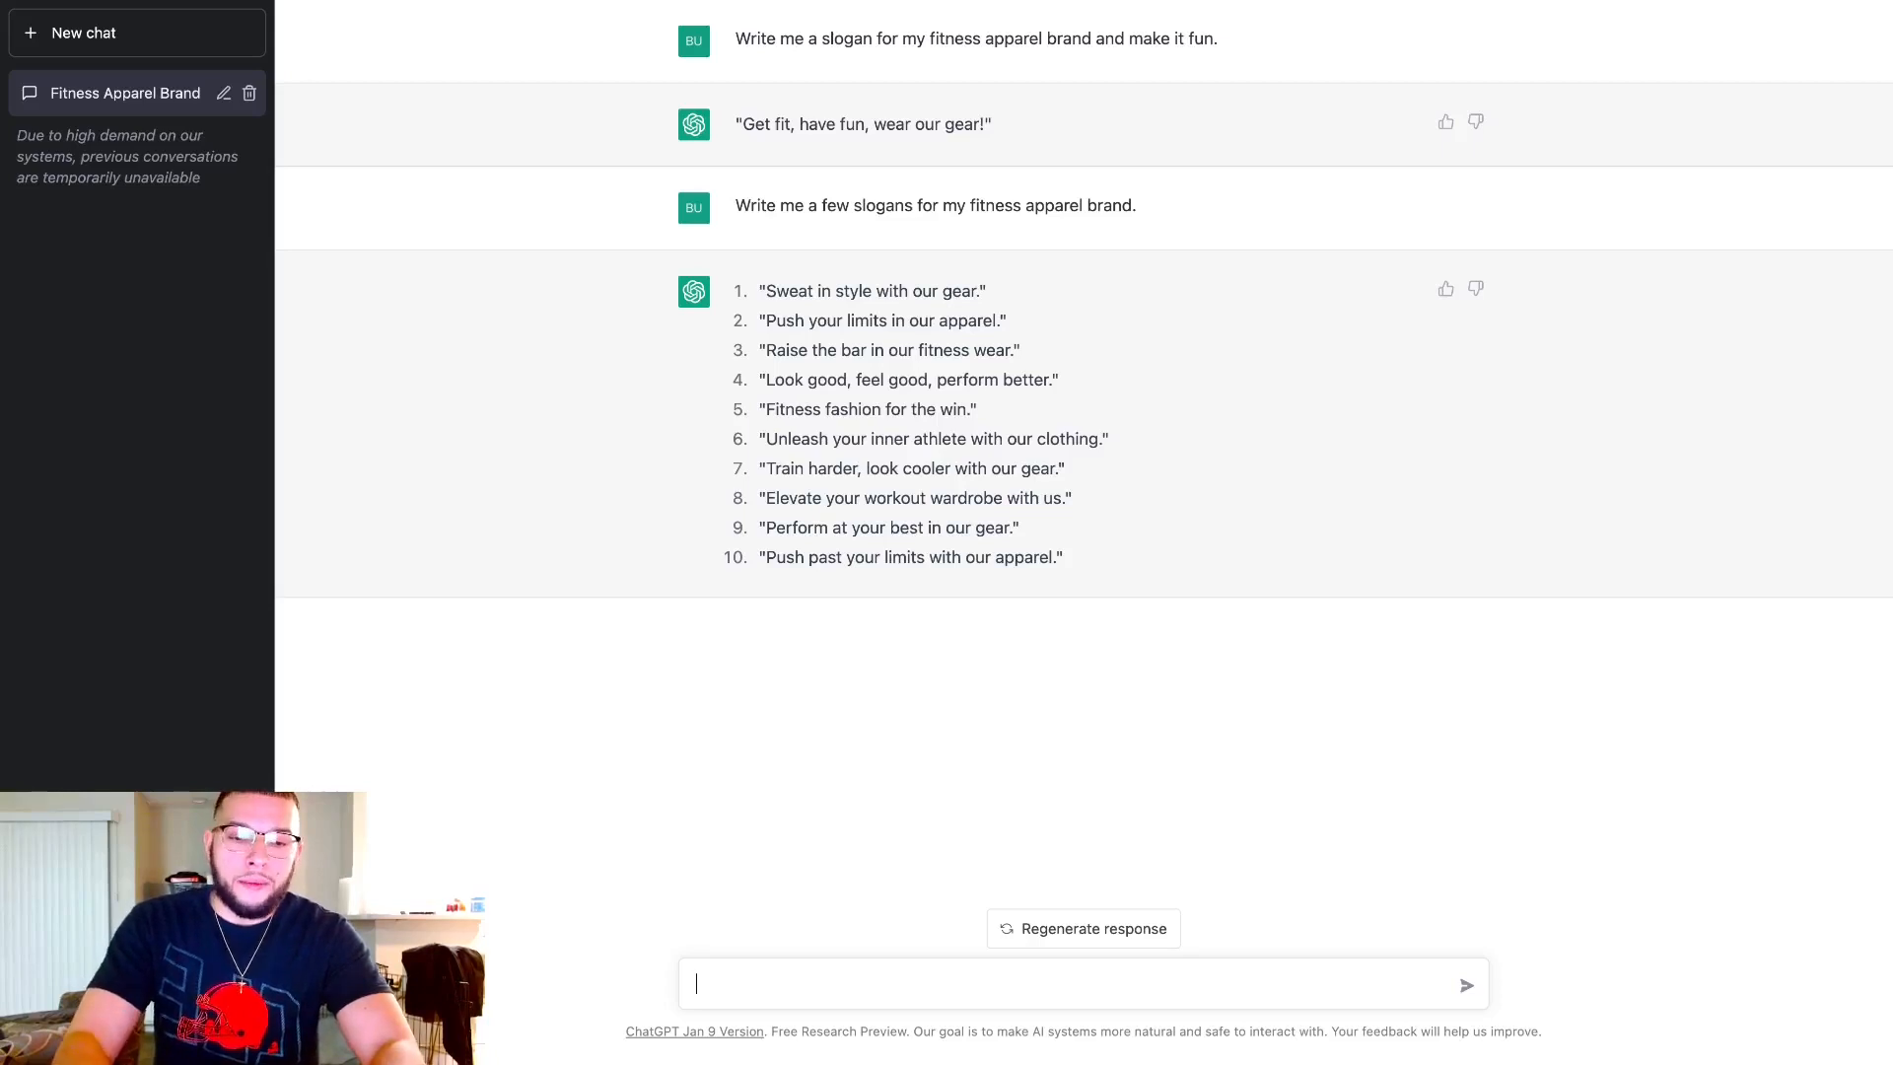
Submit the prompt "Write me a product description for my Garcinia Cambogia product with benefits".
{"action": "type", "text": "Write me a product description for my Garci"}
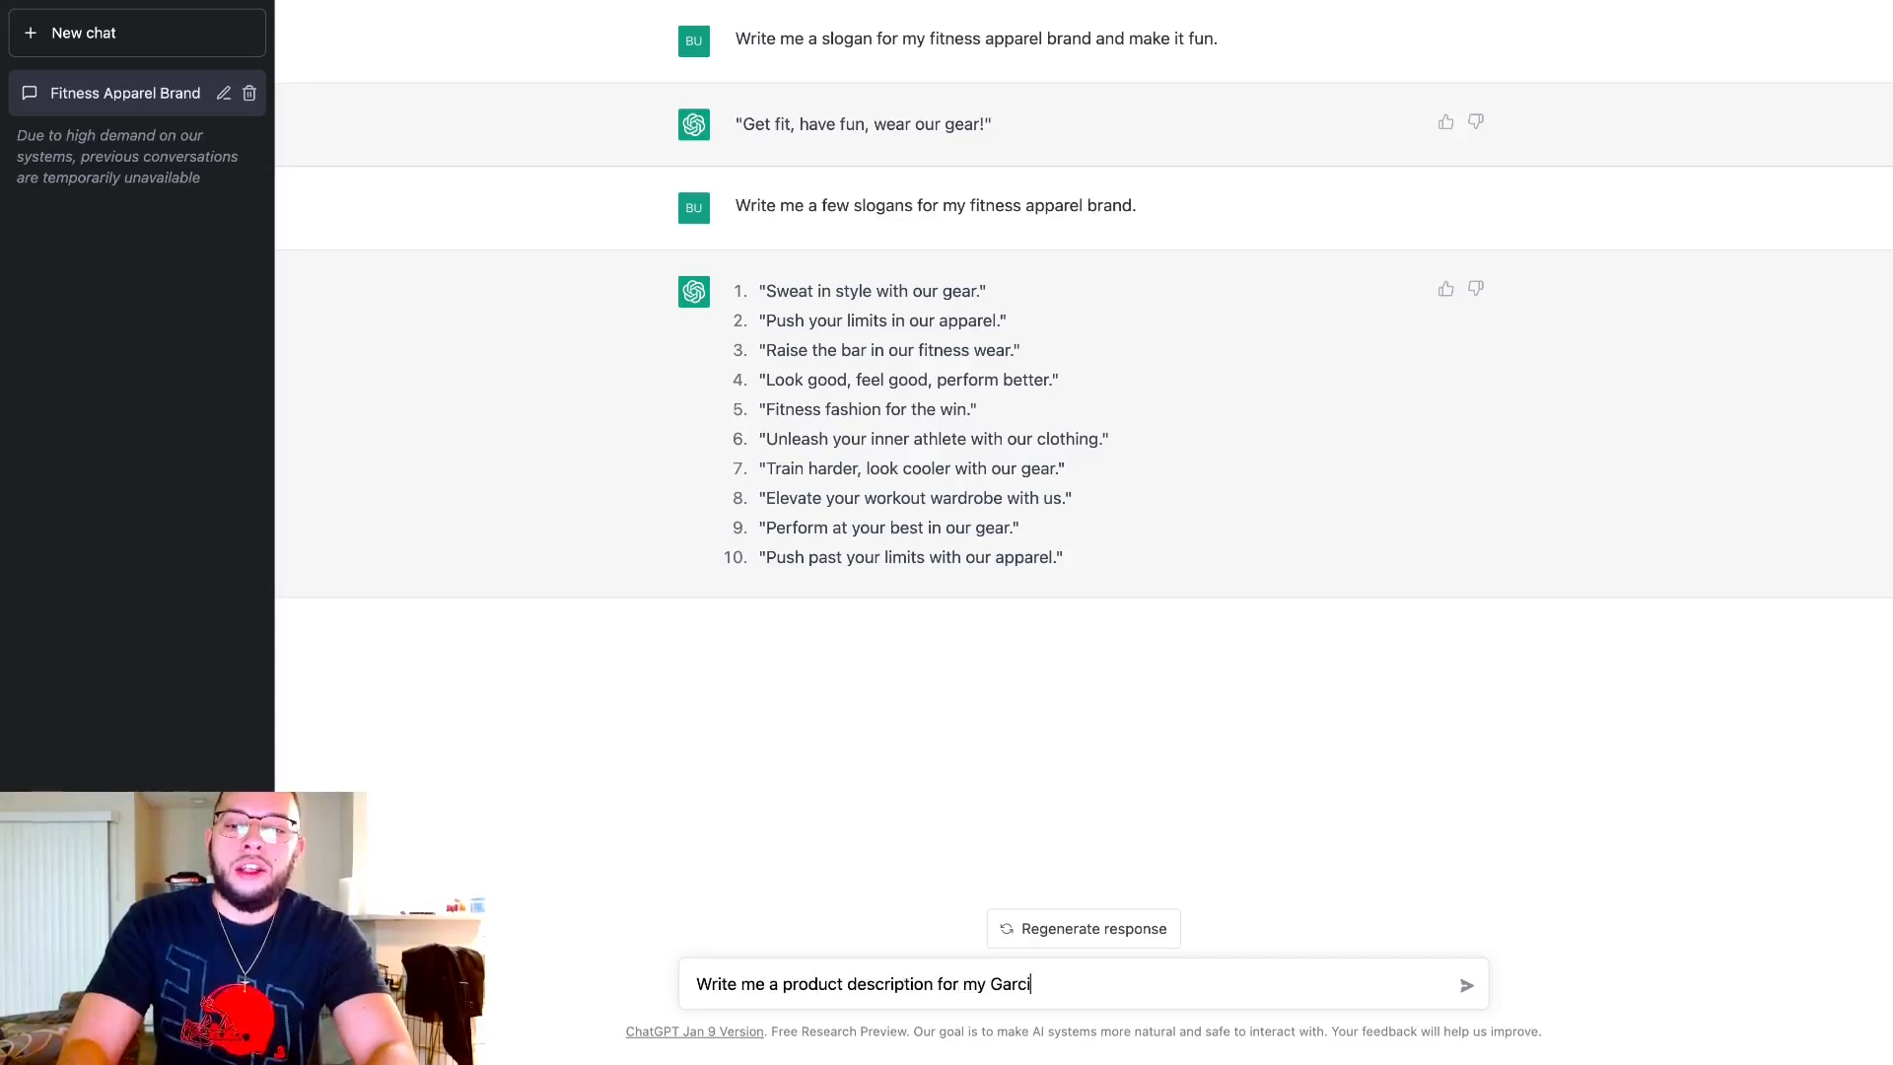
{"action": "type", "text": "nia Cambogia "}
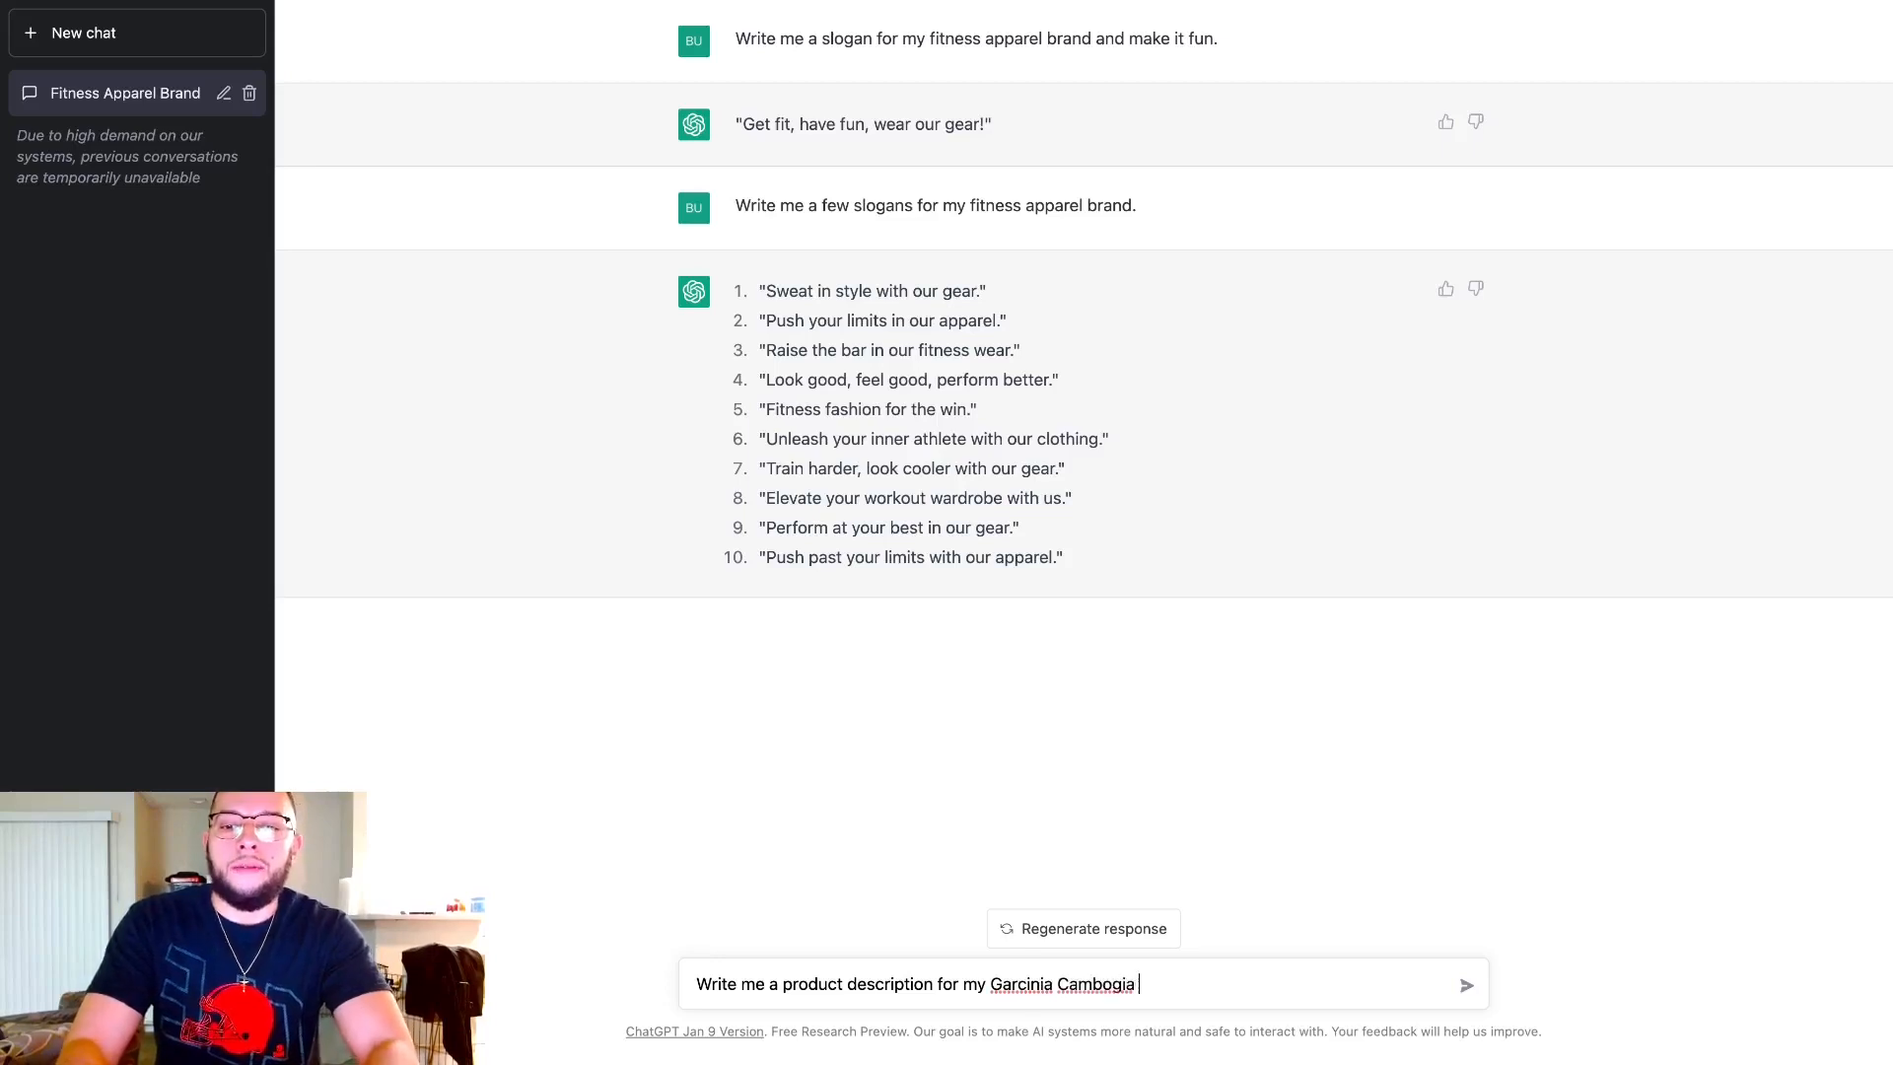
{"action": "type", "text": "produc"}
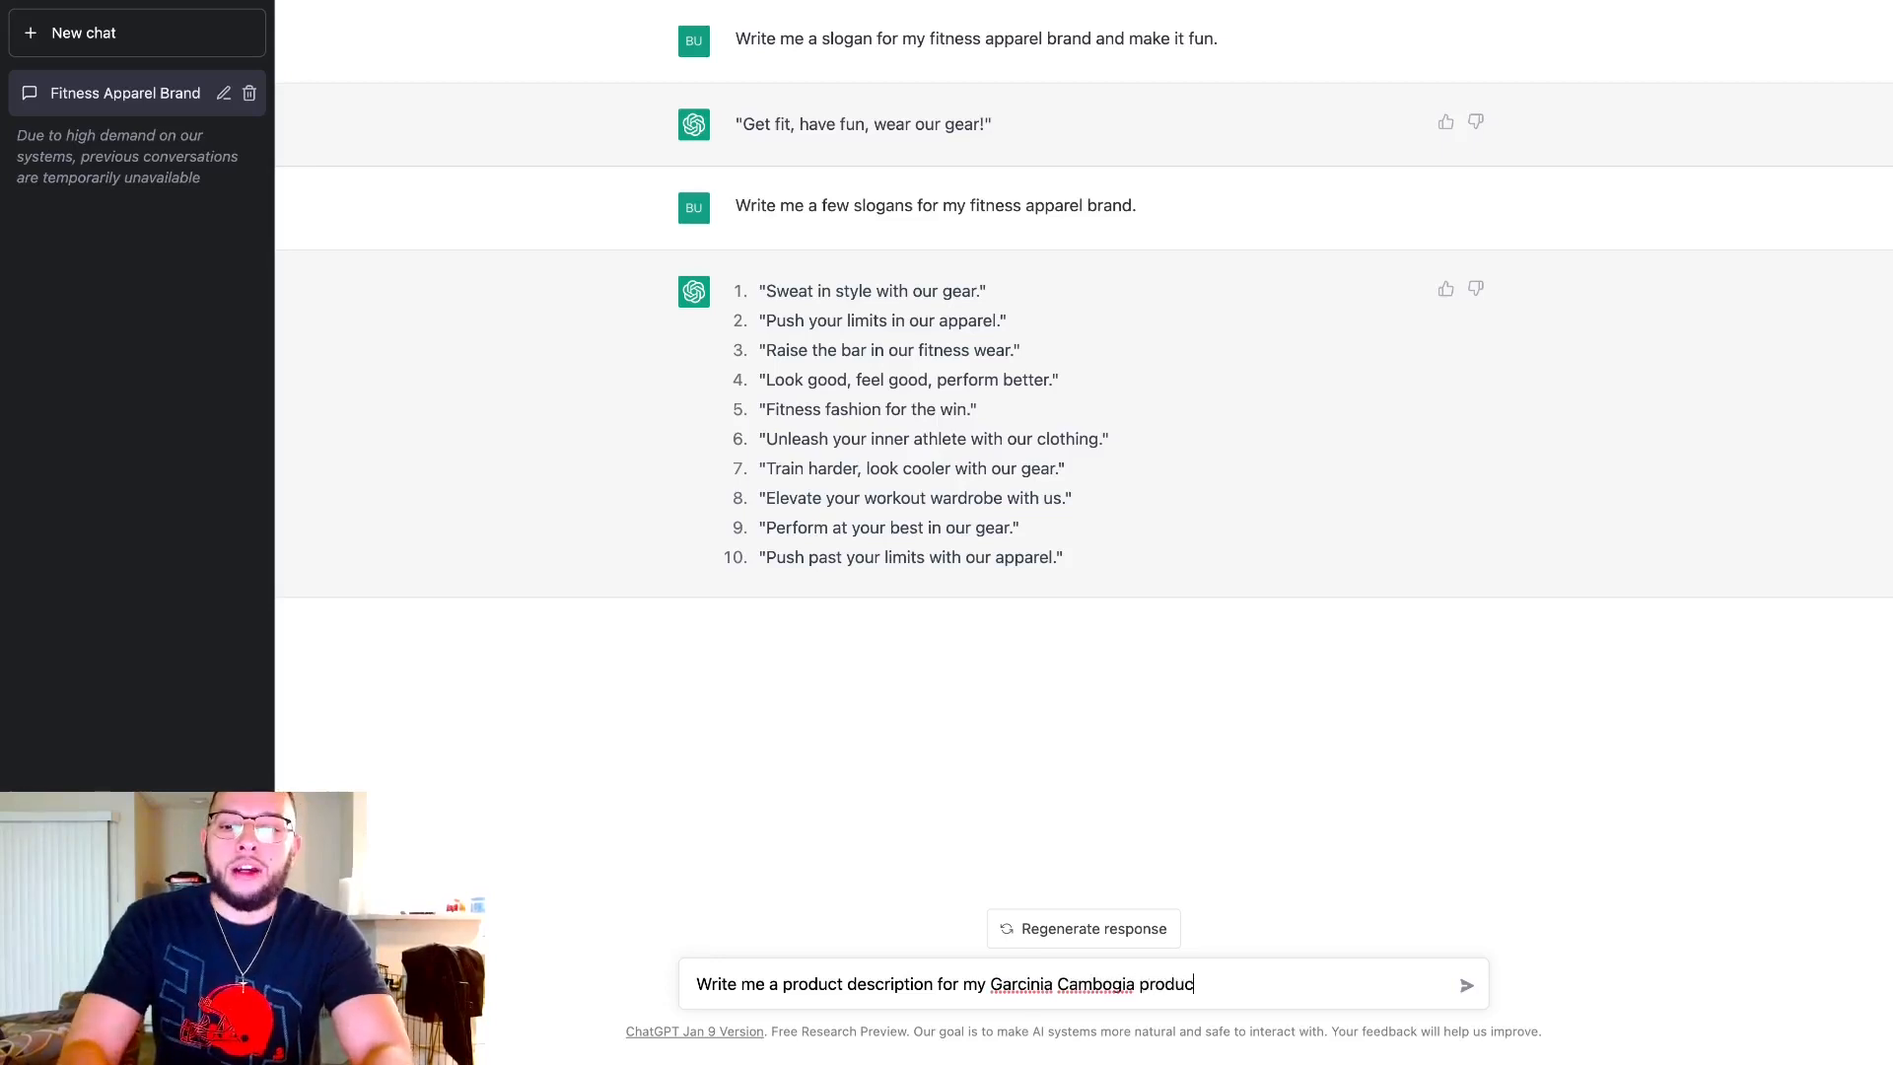
{"action": "type", "text": "t with benefits"}
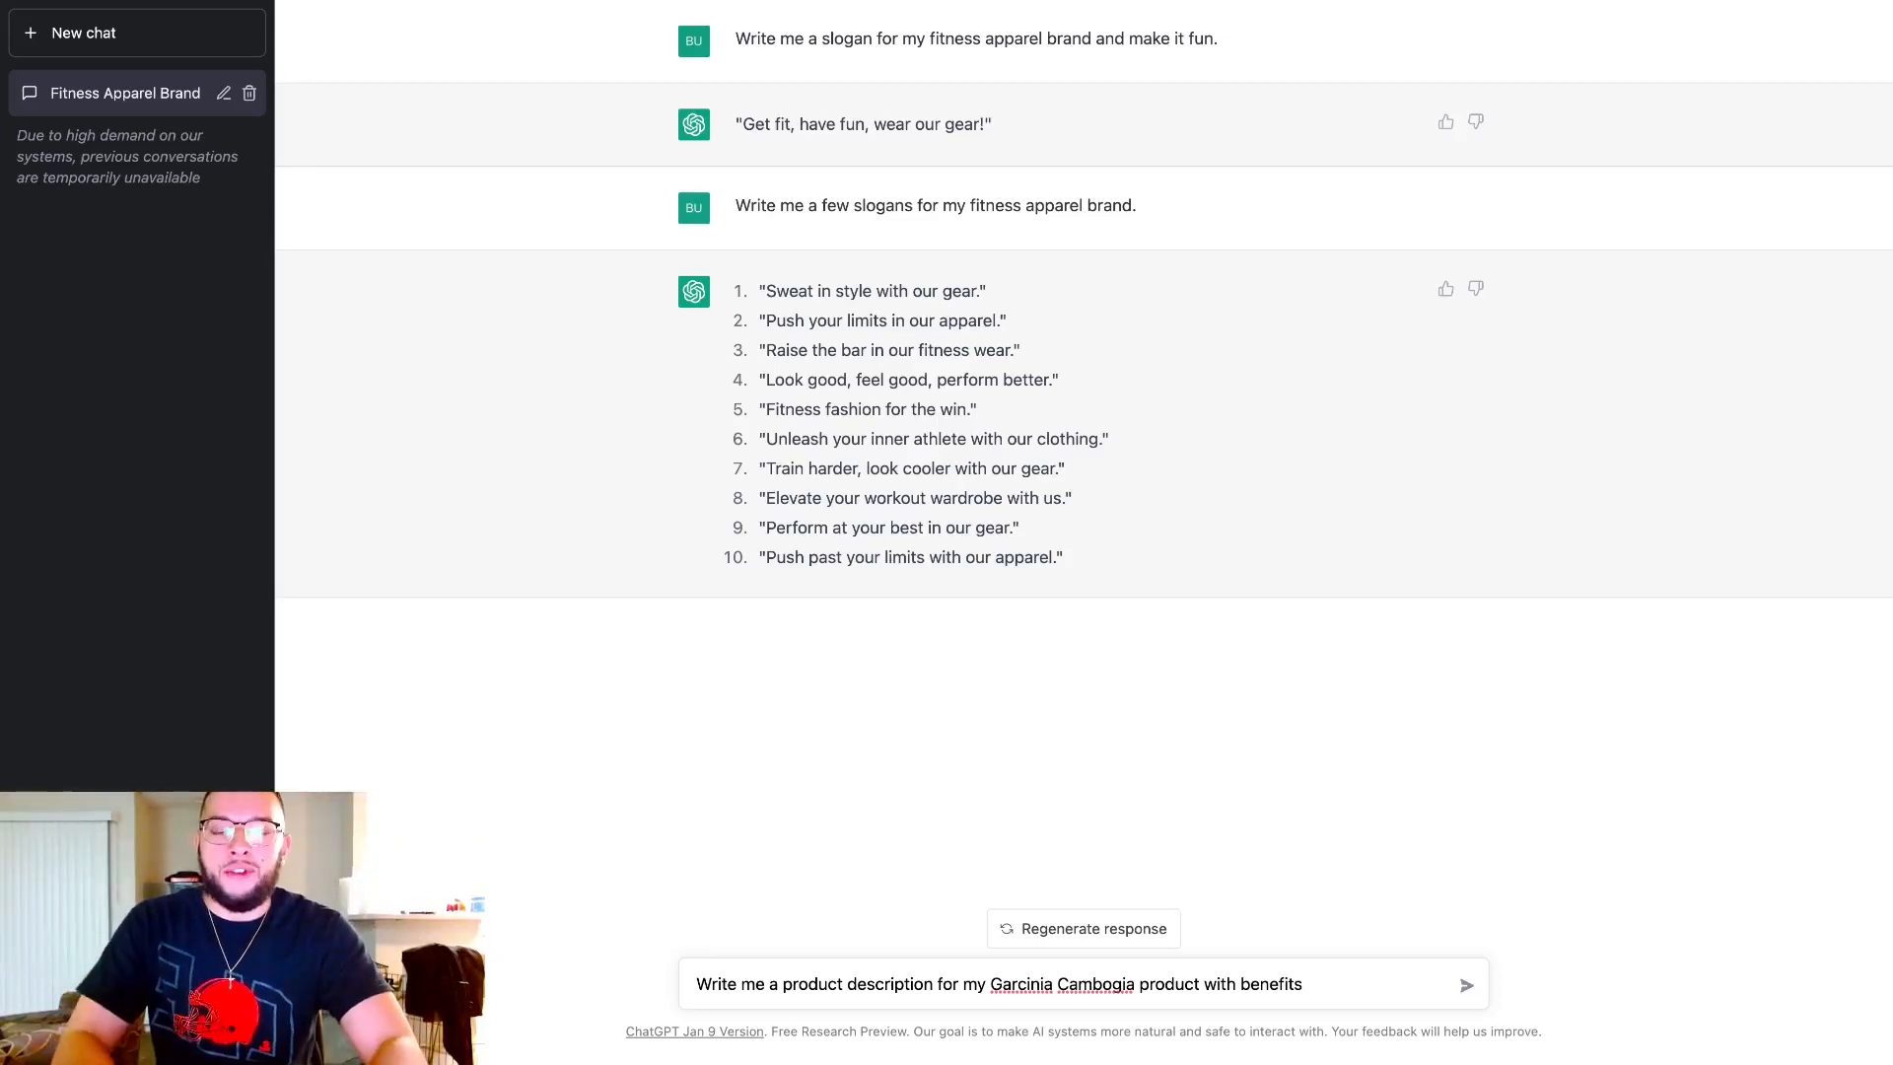
{"action": "key", "text": "Return"}
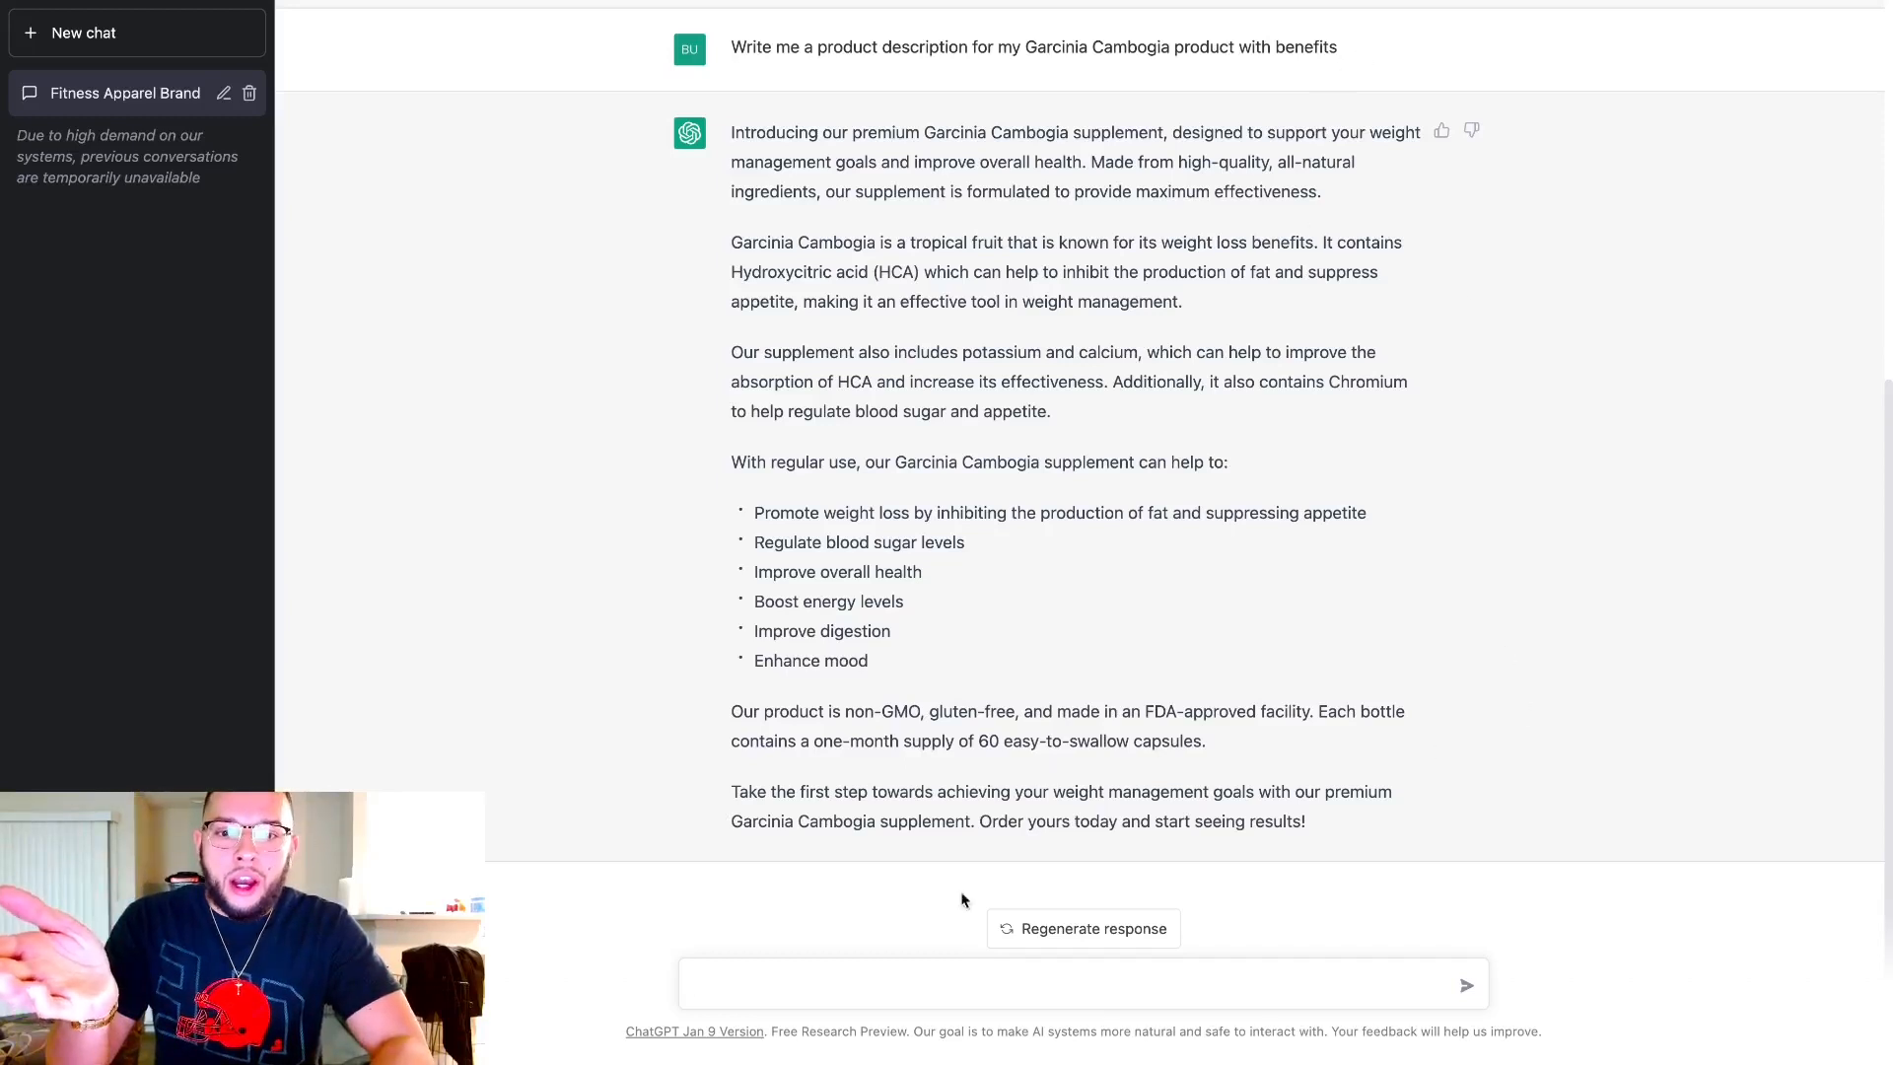
Submit the prompt "Write me a product description for my weight loss supplement.", correcting the misspelled word "wight" before sending.
{"action": "type", "text": "Write "}
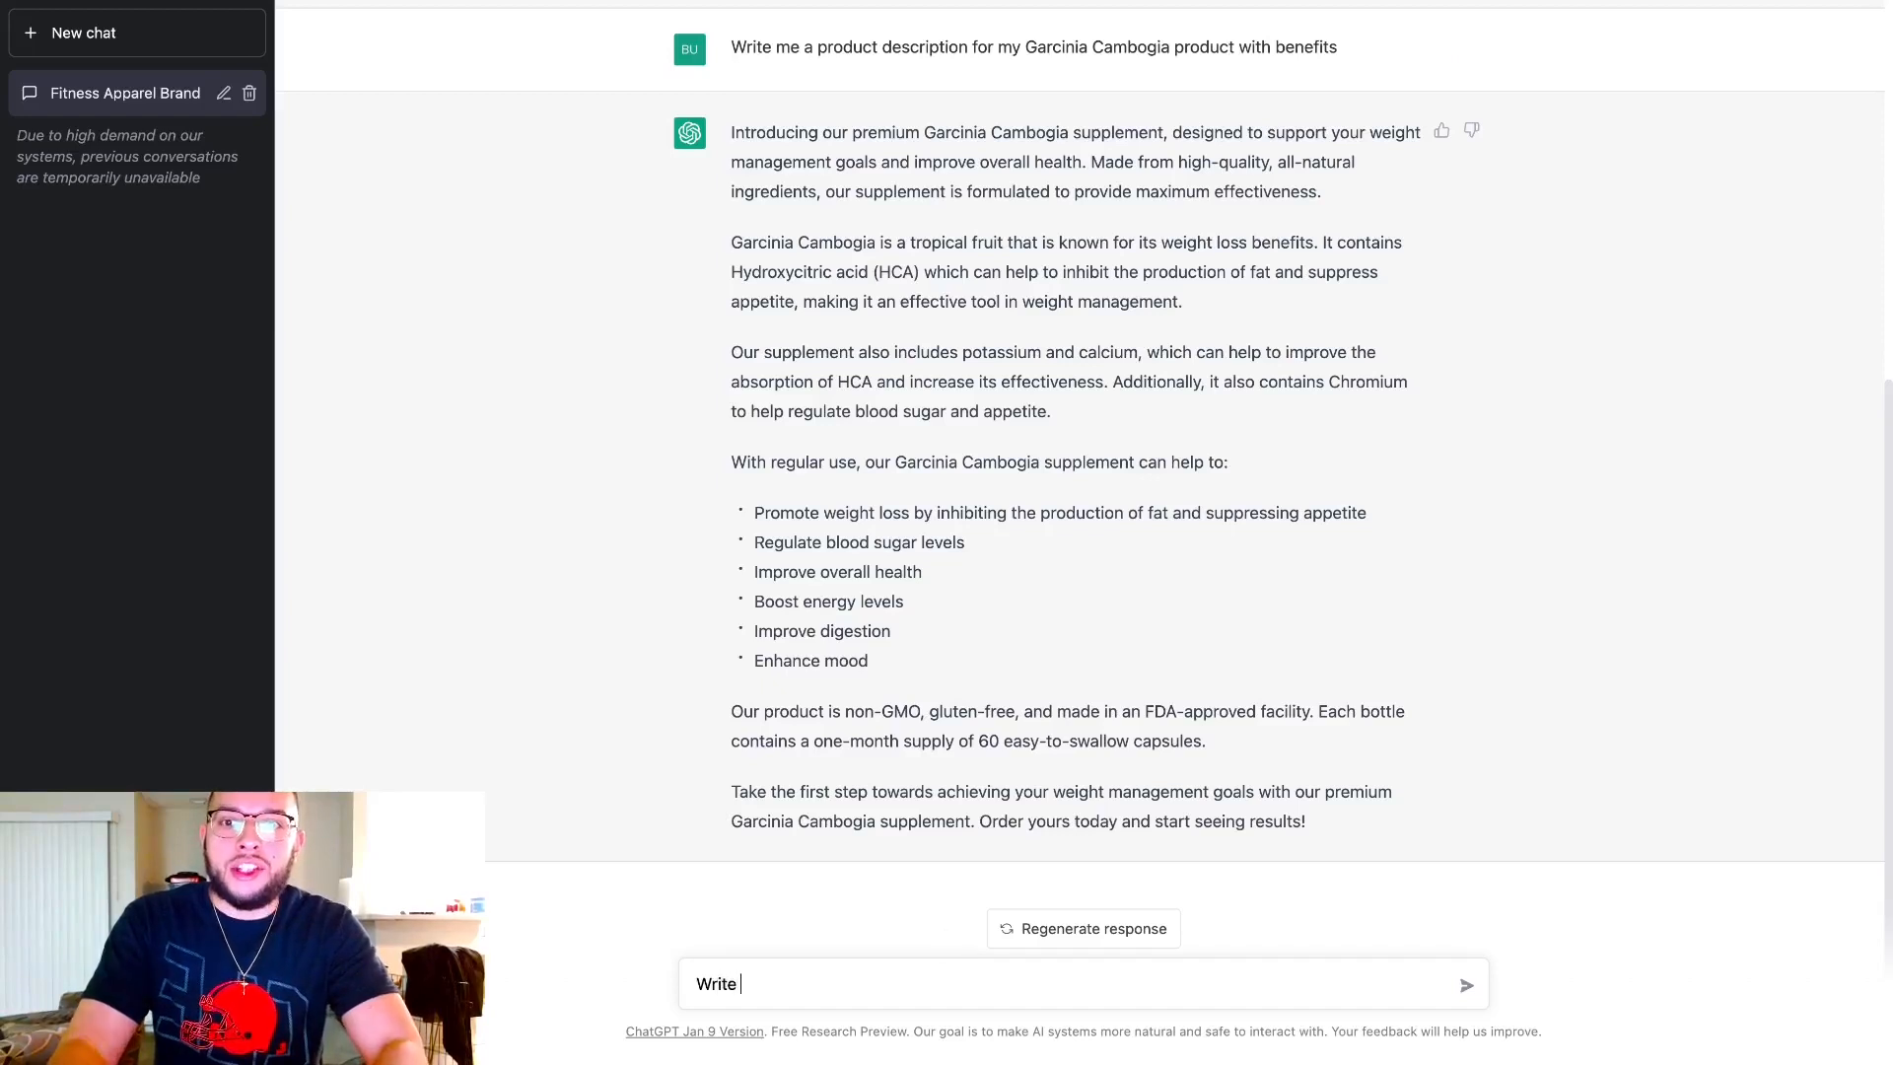
{"action": "type", "text": "me a"}
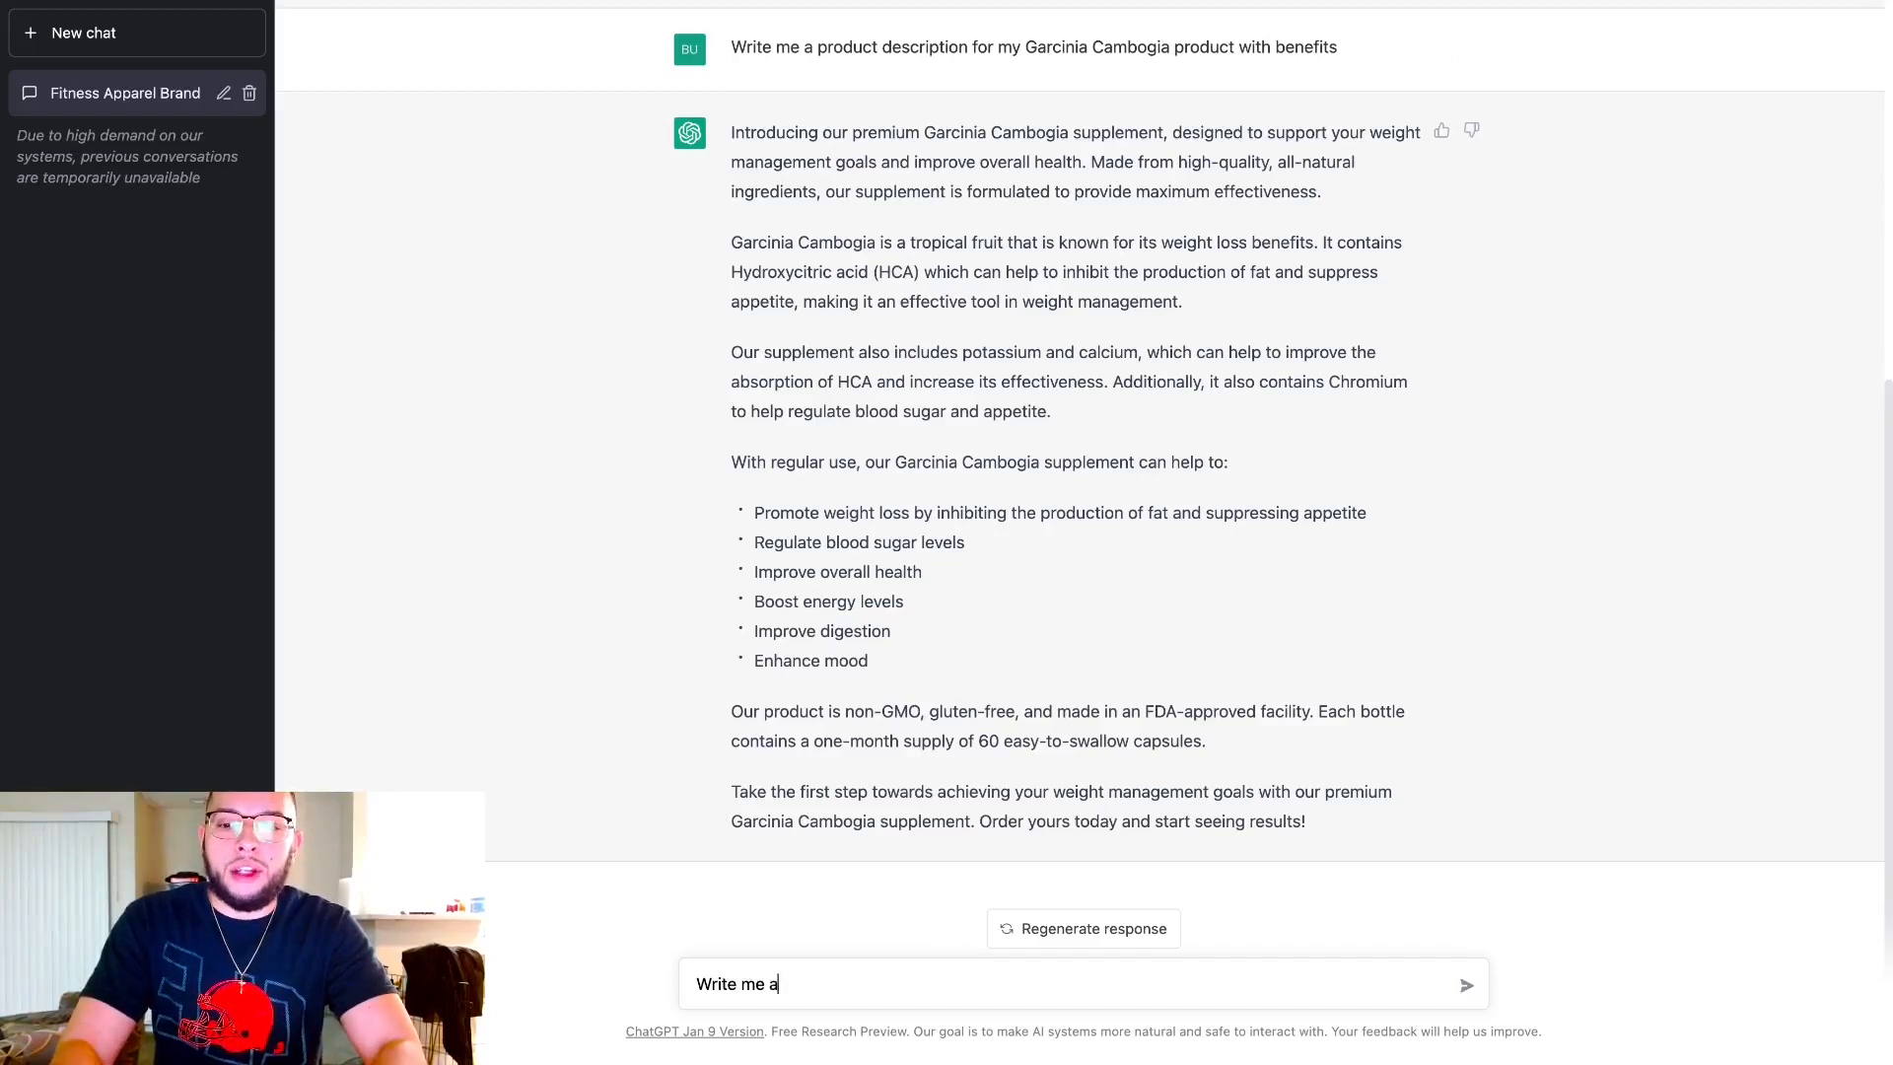
{"action": "type", "text": " product desc"}
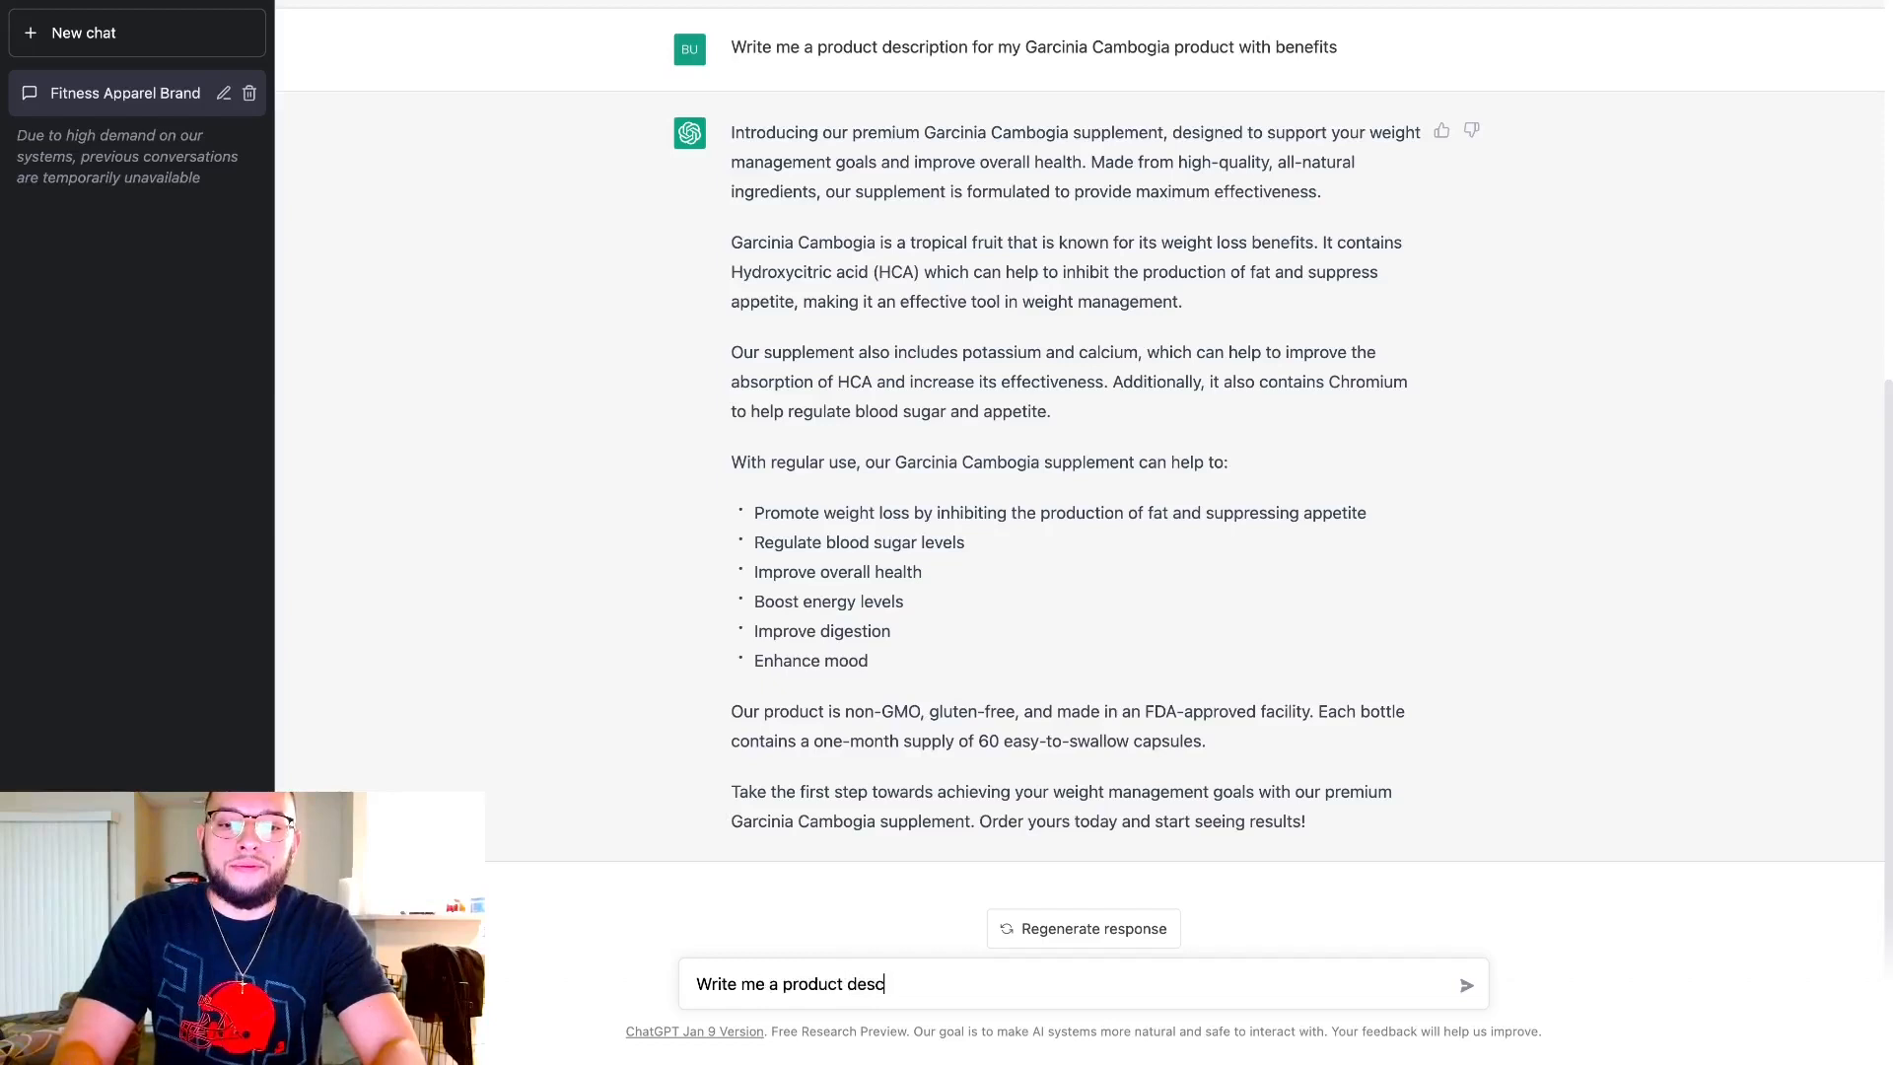
{"action": "type", "text": "ription for my Ga"}
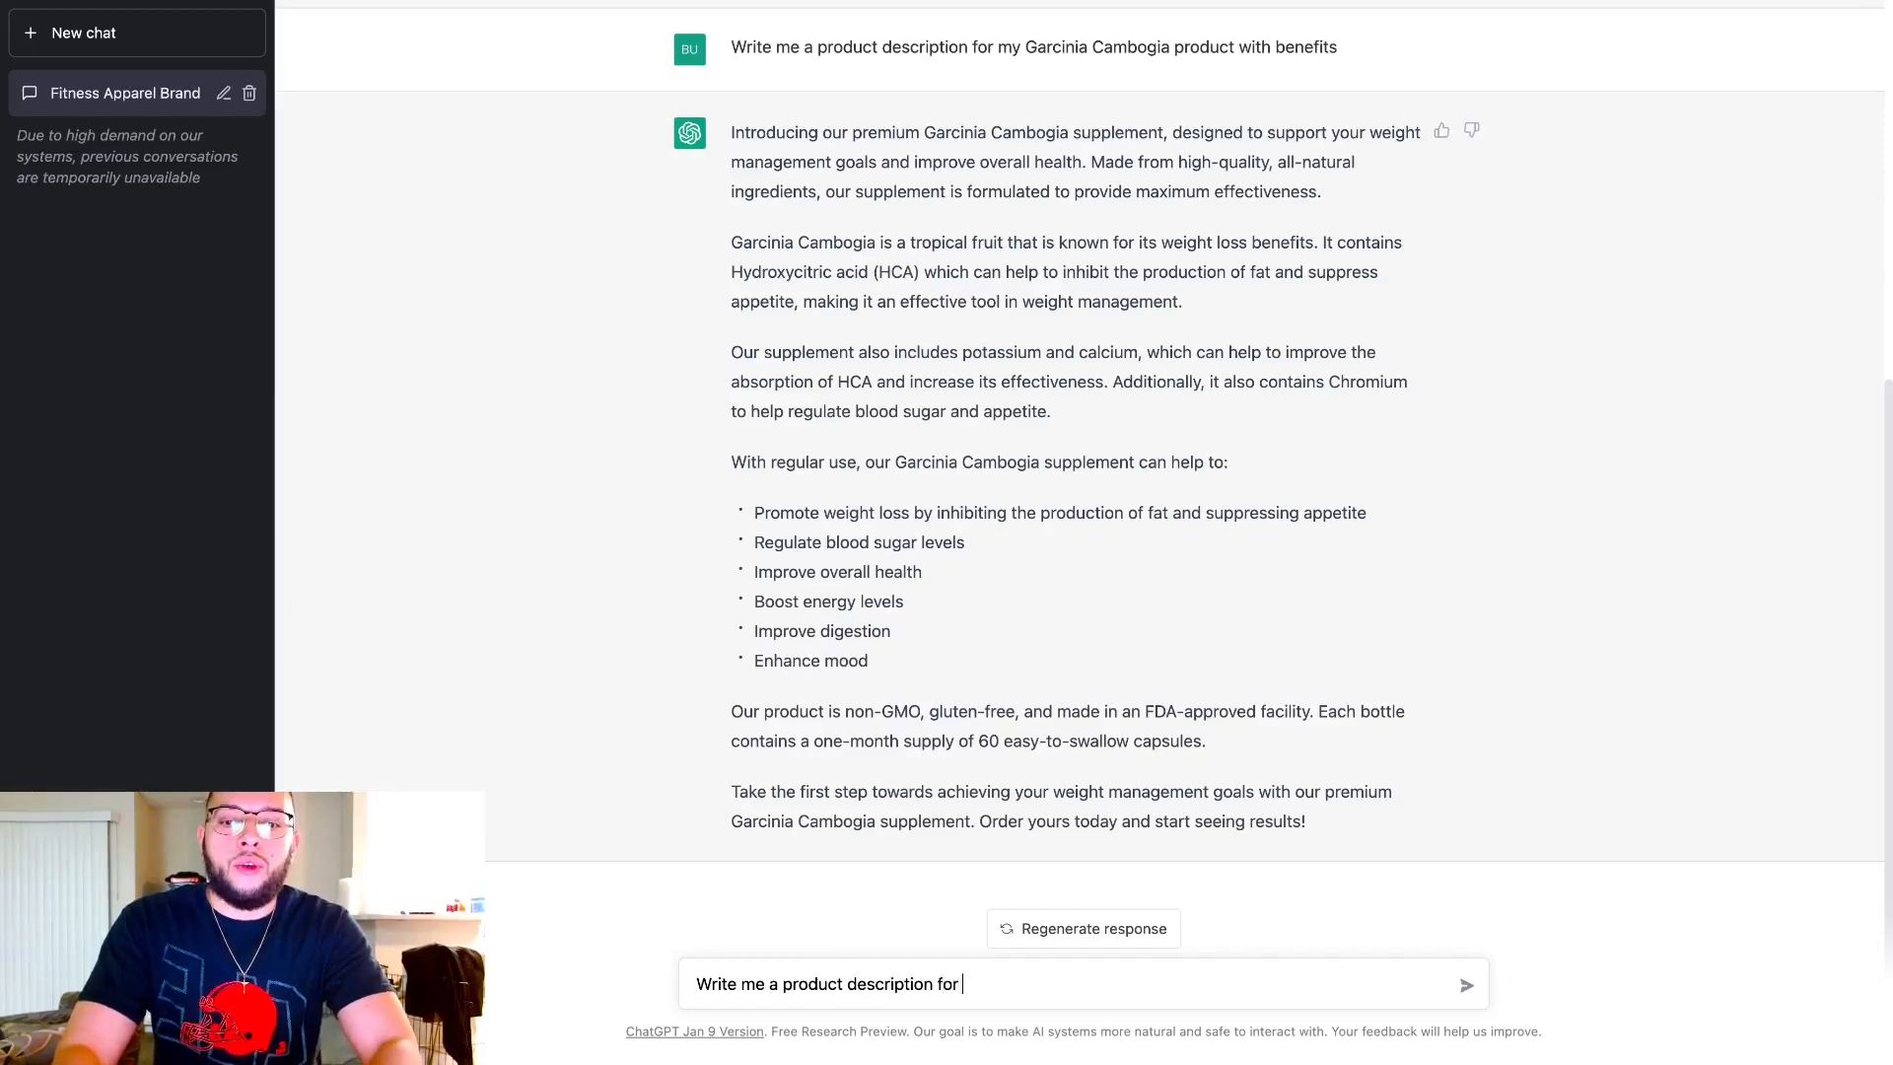
{"action": "key", "text": "BackSpace"}
{"action": "key", "text": "BackSpace"}
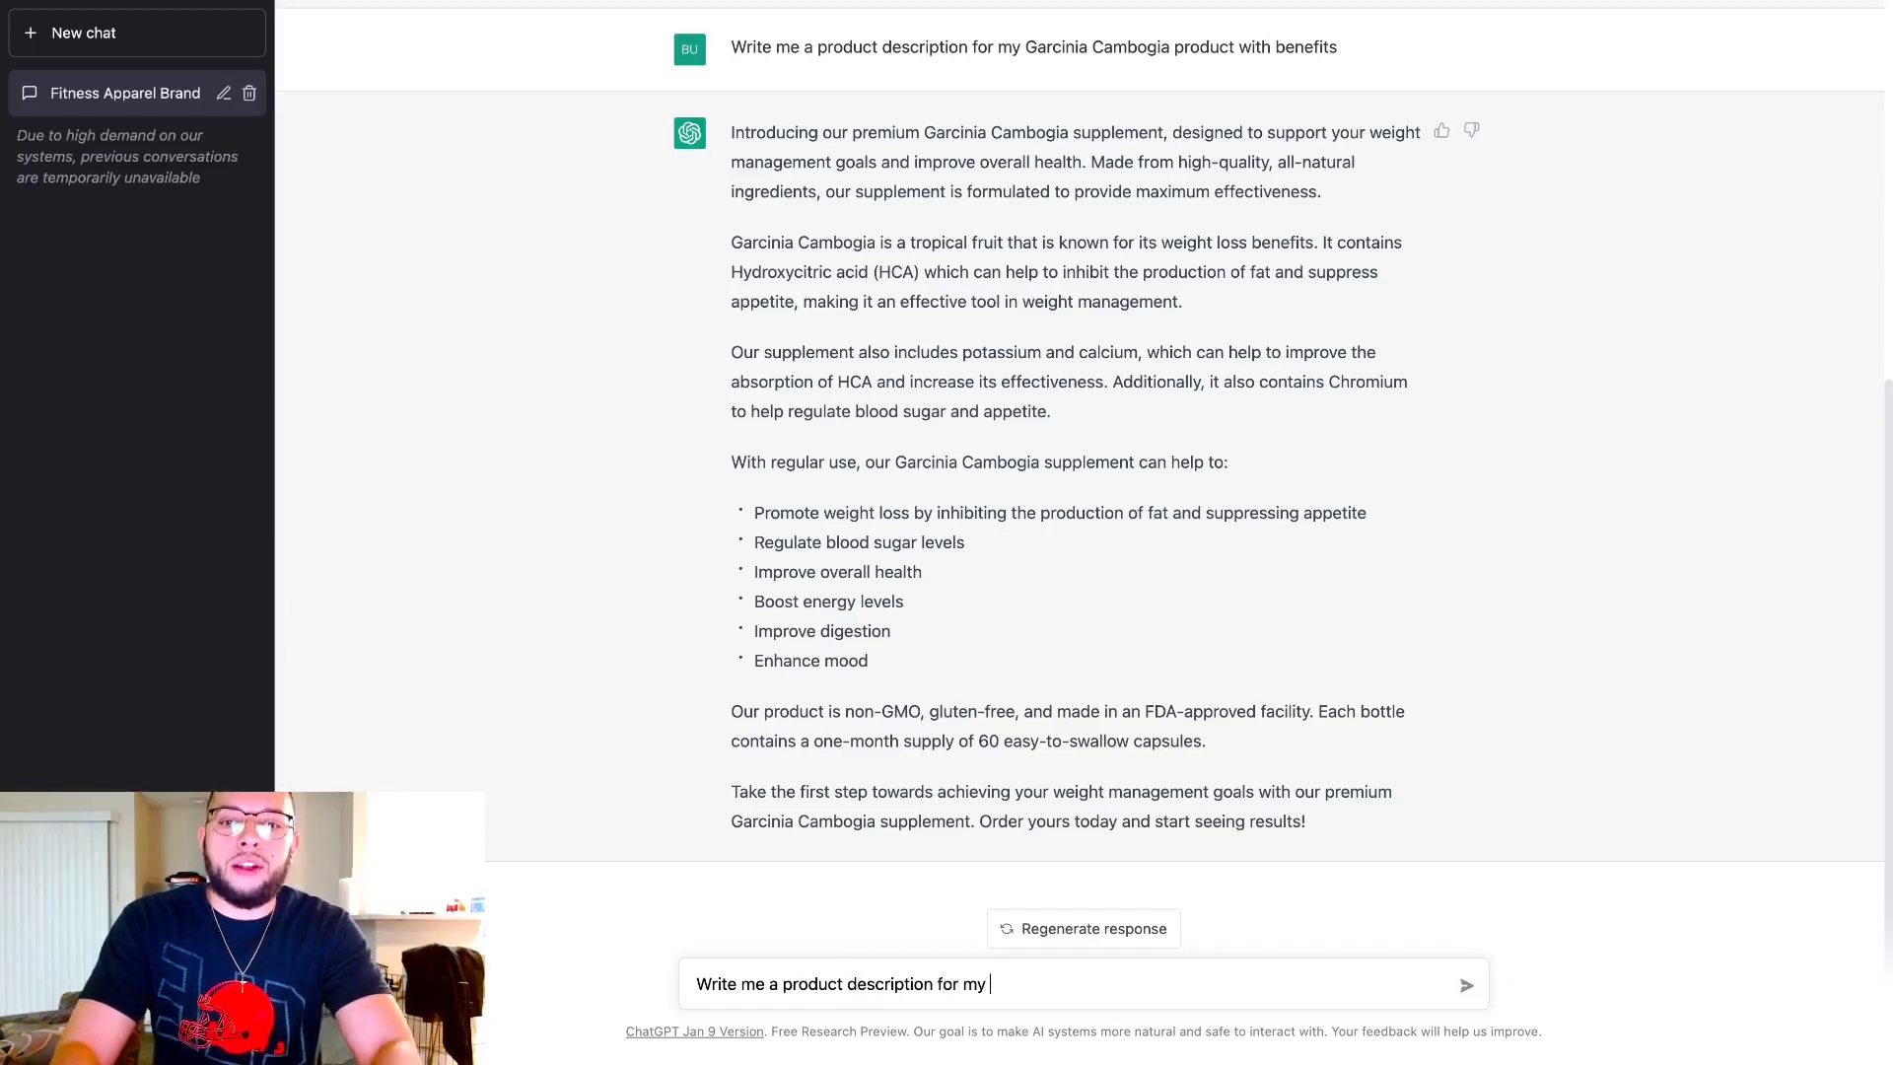
{"action": "type", "text": "wight lo"}
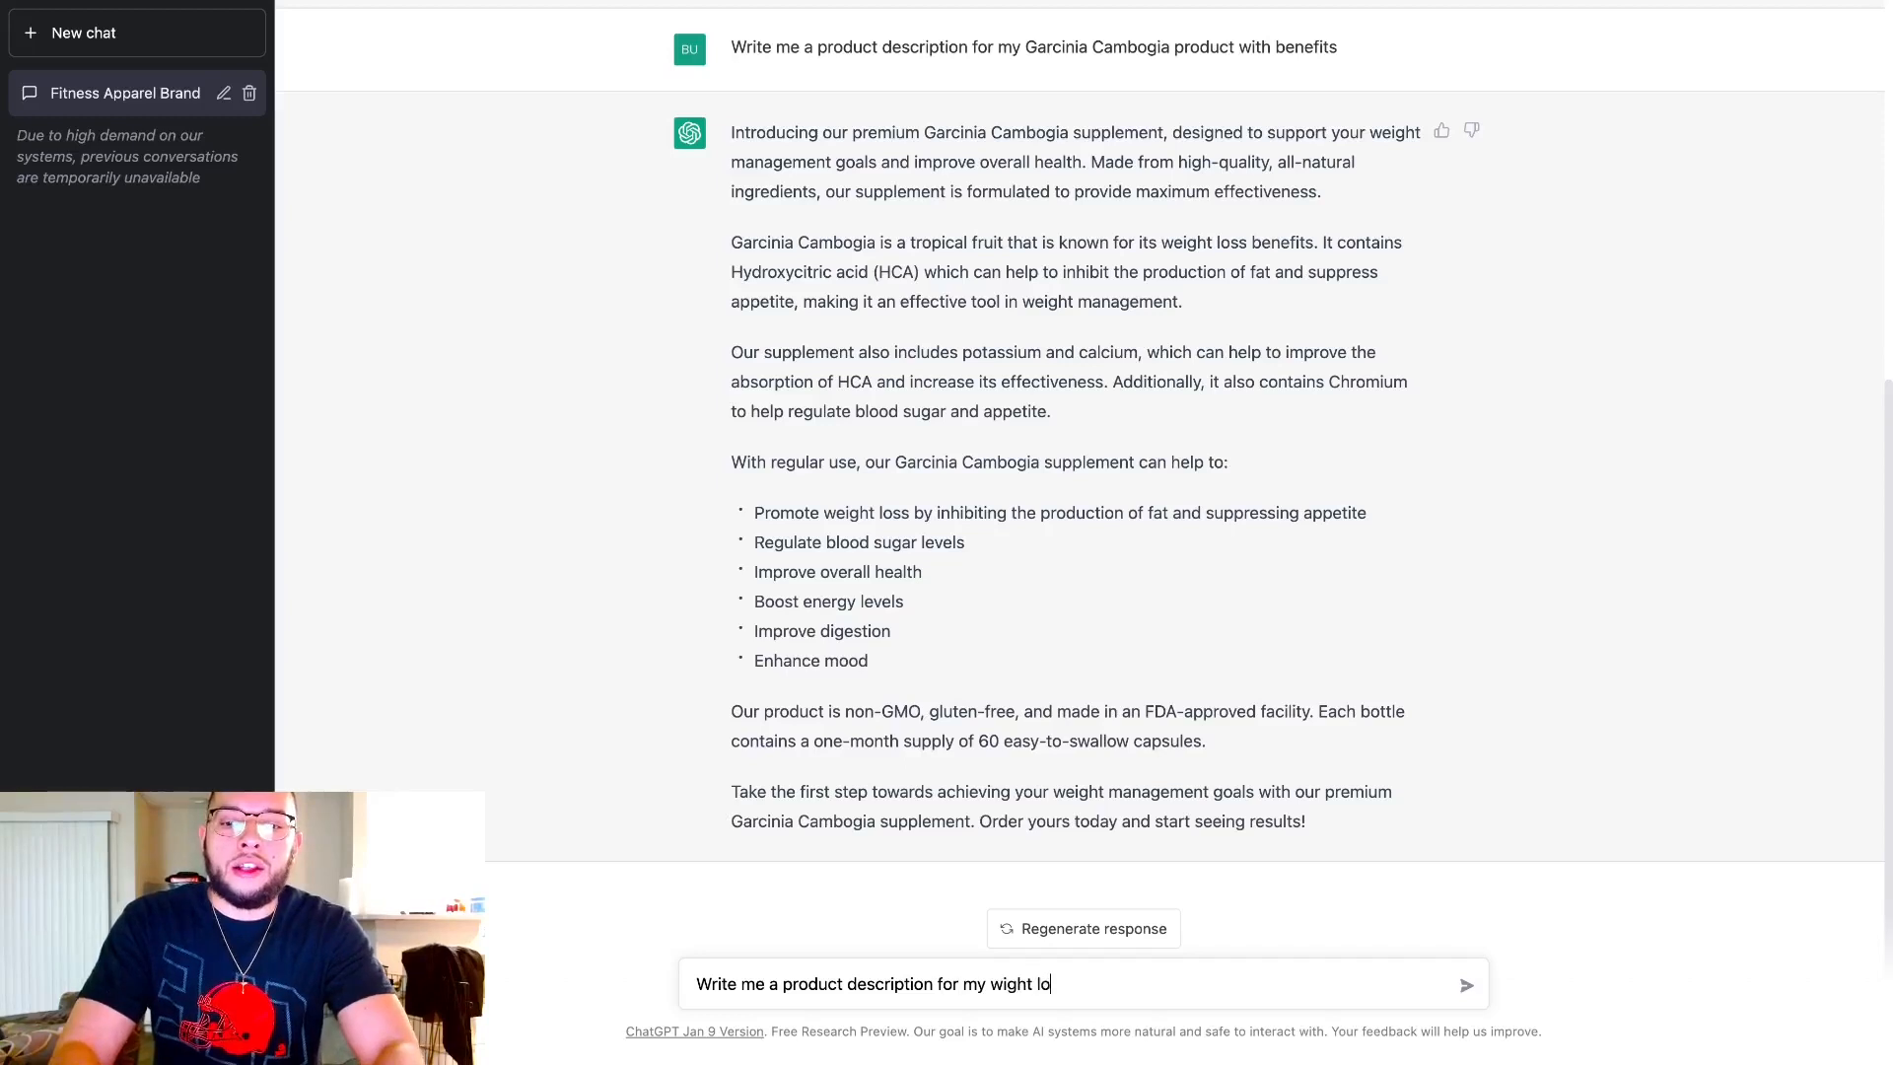
{"action": "type", "text": "ss supplement."}
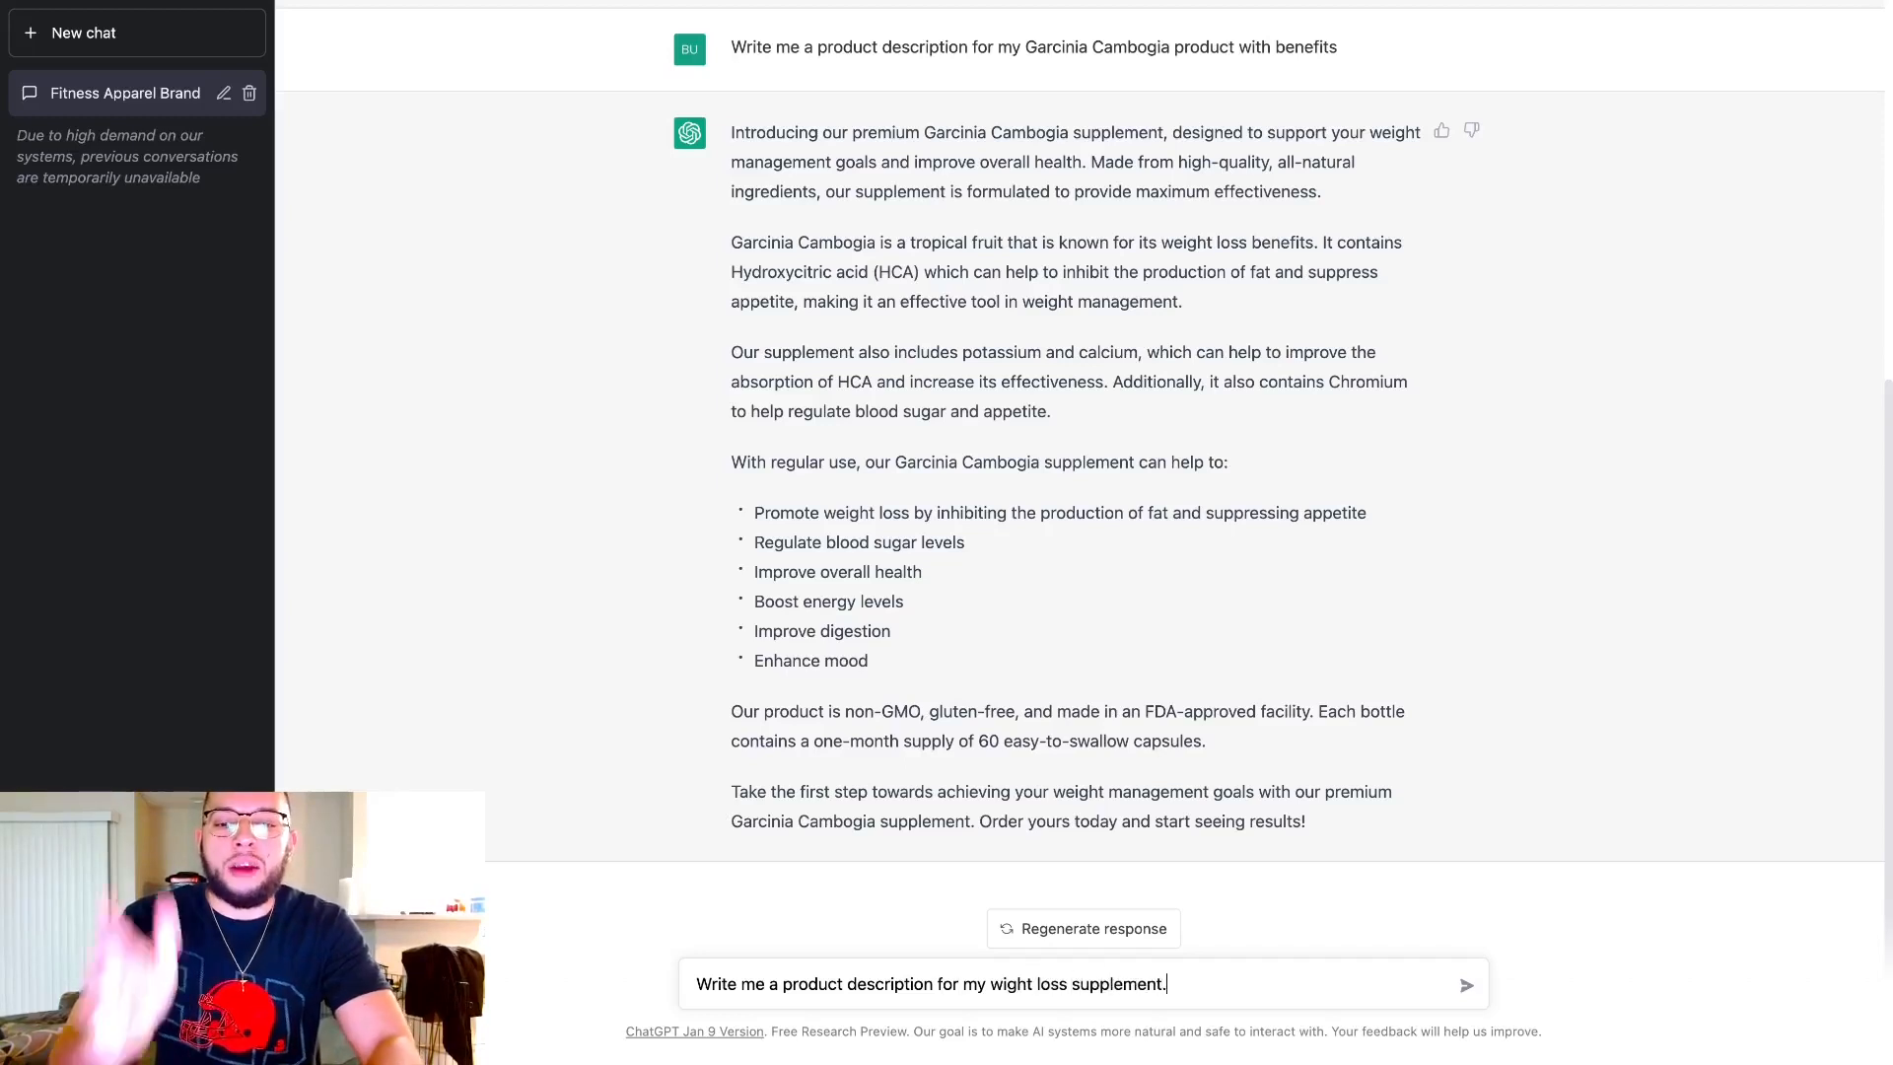
{"action": "key", "text": "BackSpace"}
{"action": "key", "text": "BackSpace"}
{"action": "key", "text": "BackSpace"}
{"action": "key", "text": "BackSpace"}
{"action": "key", "text": "BackSpace"}
{"action": "key", "text": "BackSpace"}
{"action": "key", "text": "BackSpace"}
{"action": "key", "text": "BackSpace"}
{"action": "key", "text": "BackSpace"}
{"action": "key", "text": "BackSpace"}
{"action": "key", "text": "BackSpace"}
{"action": "key", "text": "BackSpace"}
{"action": "key", "text": "BackSpace"}
{"action": "key", "text": "BackSpace"}
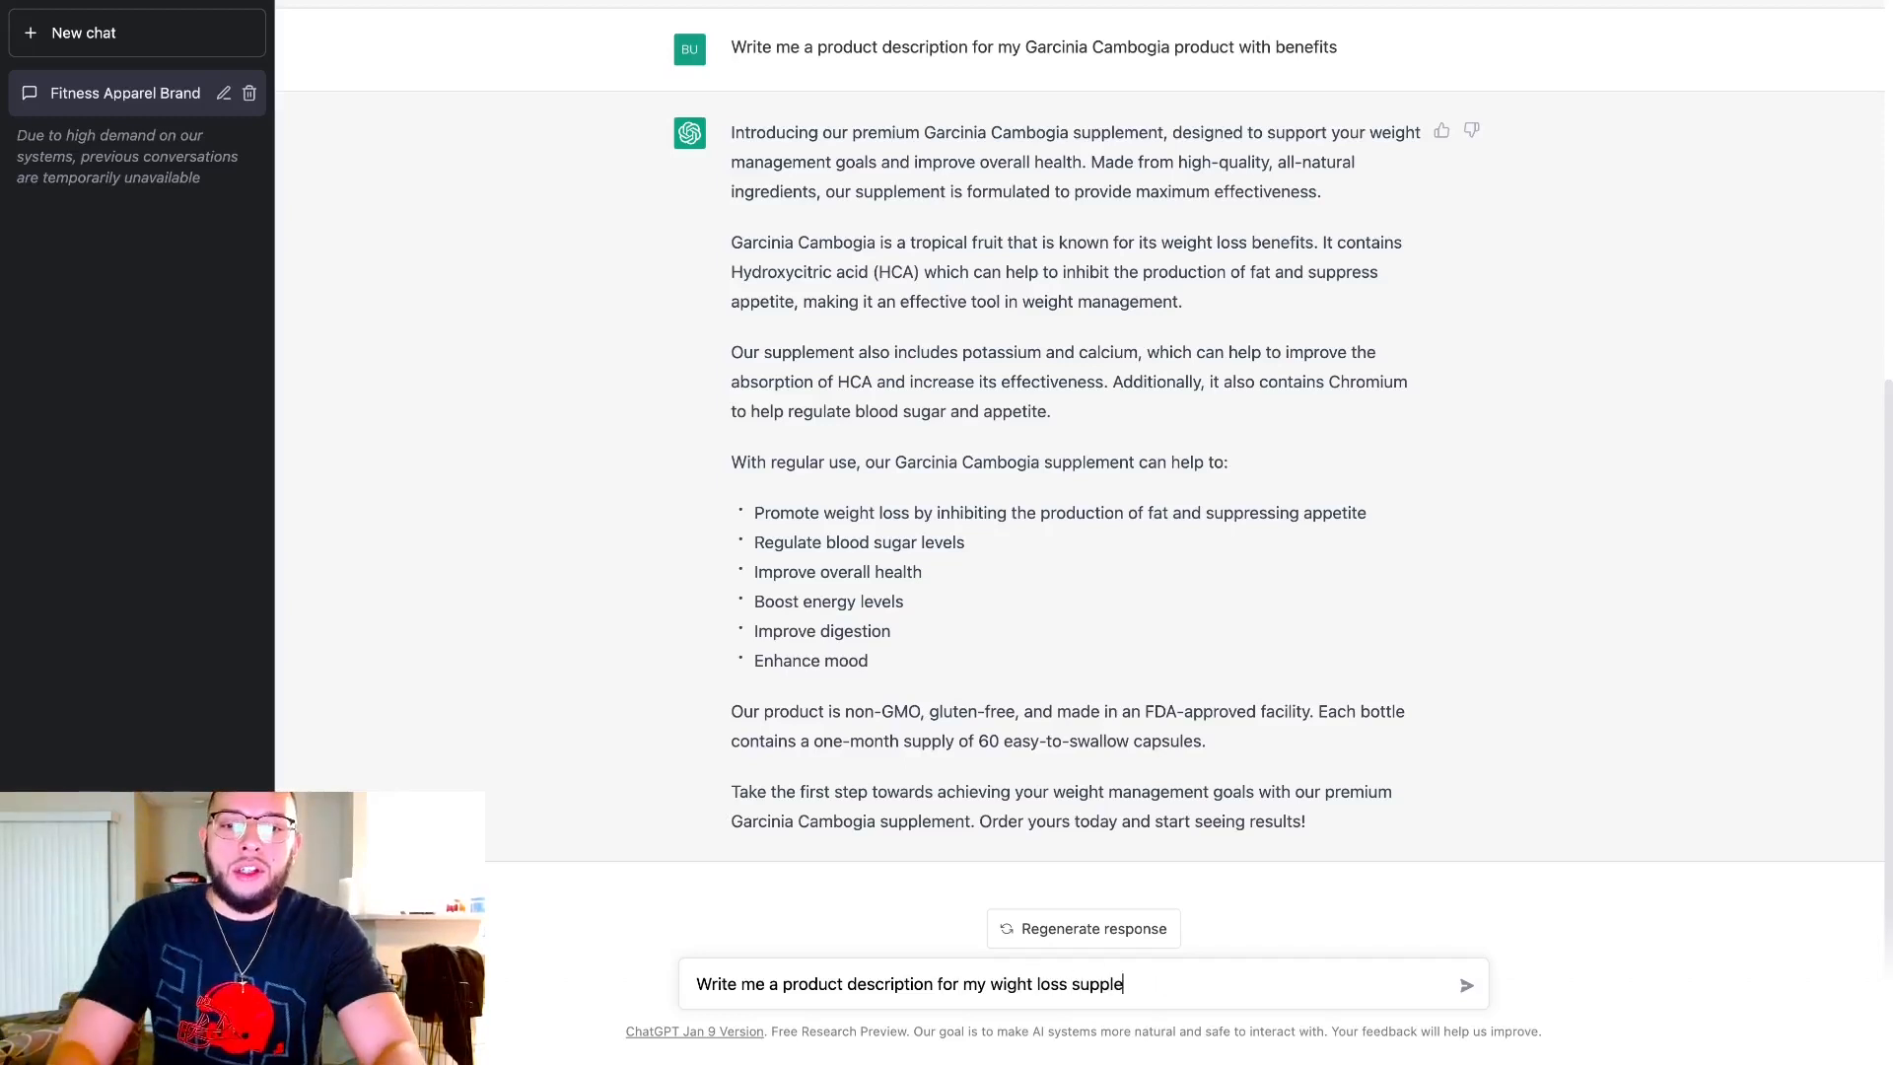
{"action": "key", "text": "BackSpace"}
{"action": "key", "text": "BackSpace"}
{"action": "key", "text": "BackSpace"}
{"action": "key", "text": "BackSpace"}
{"action": "key", "text": "BackSpace"}
{"action": "type", "text": "eight loss supplement."}
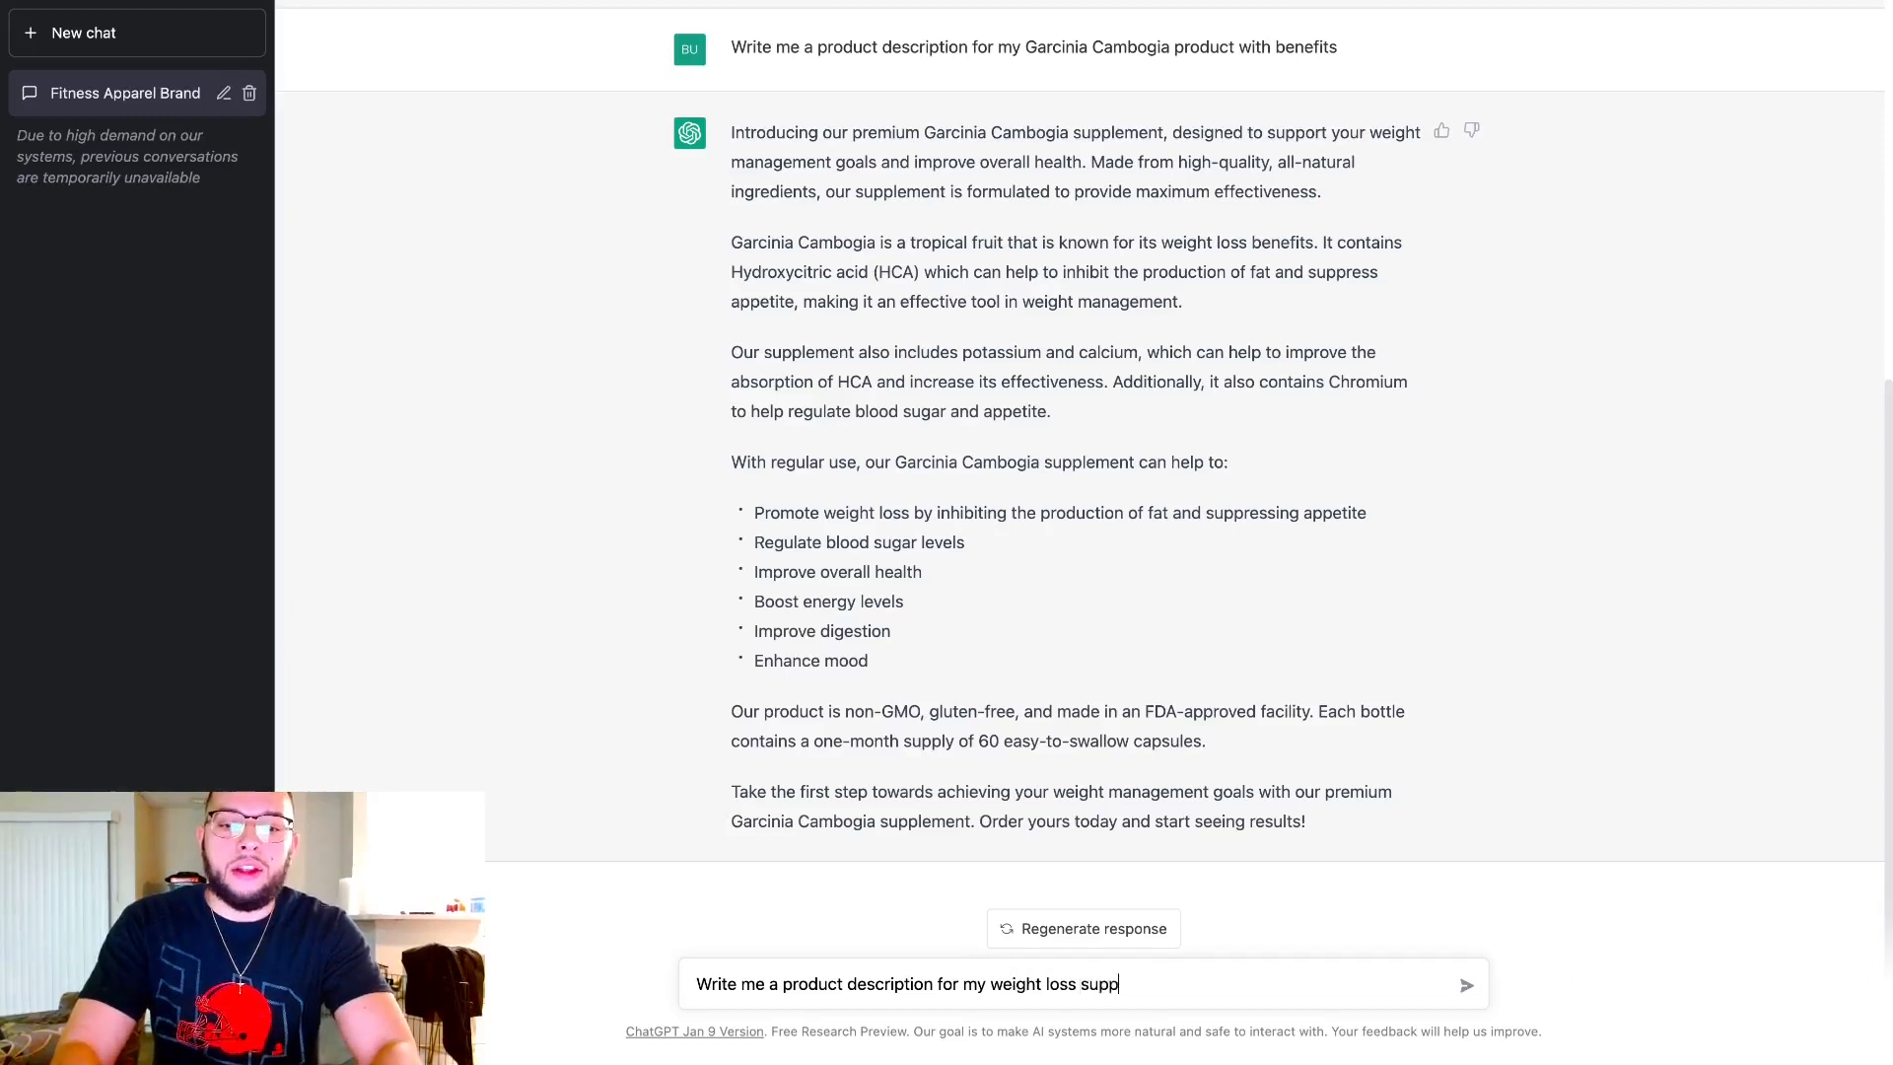
{"action": "key", "text": "Return"}
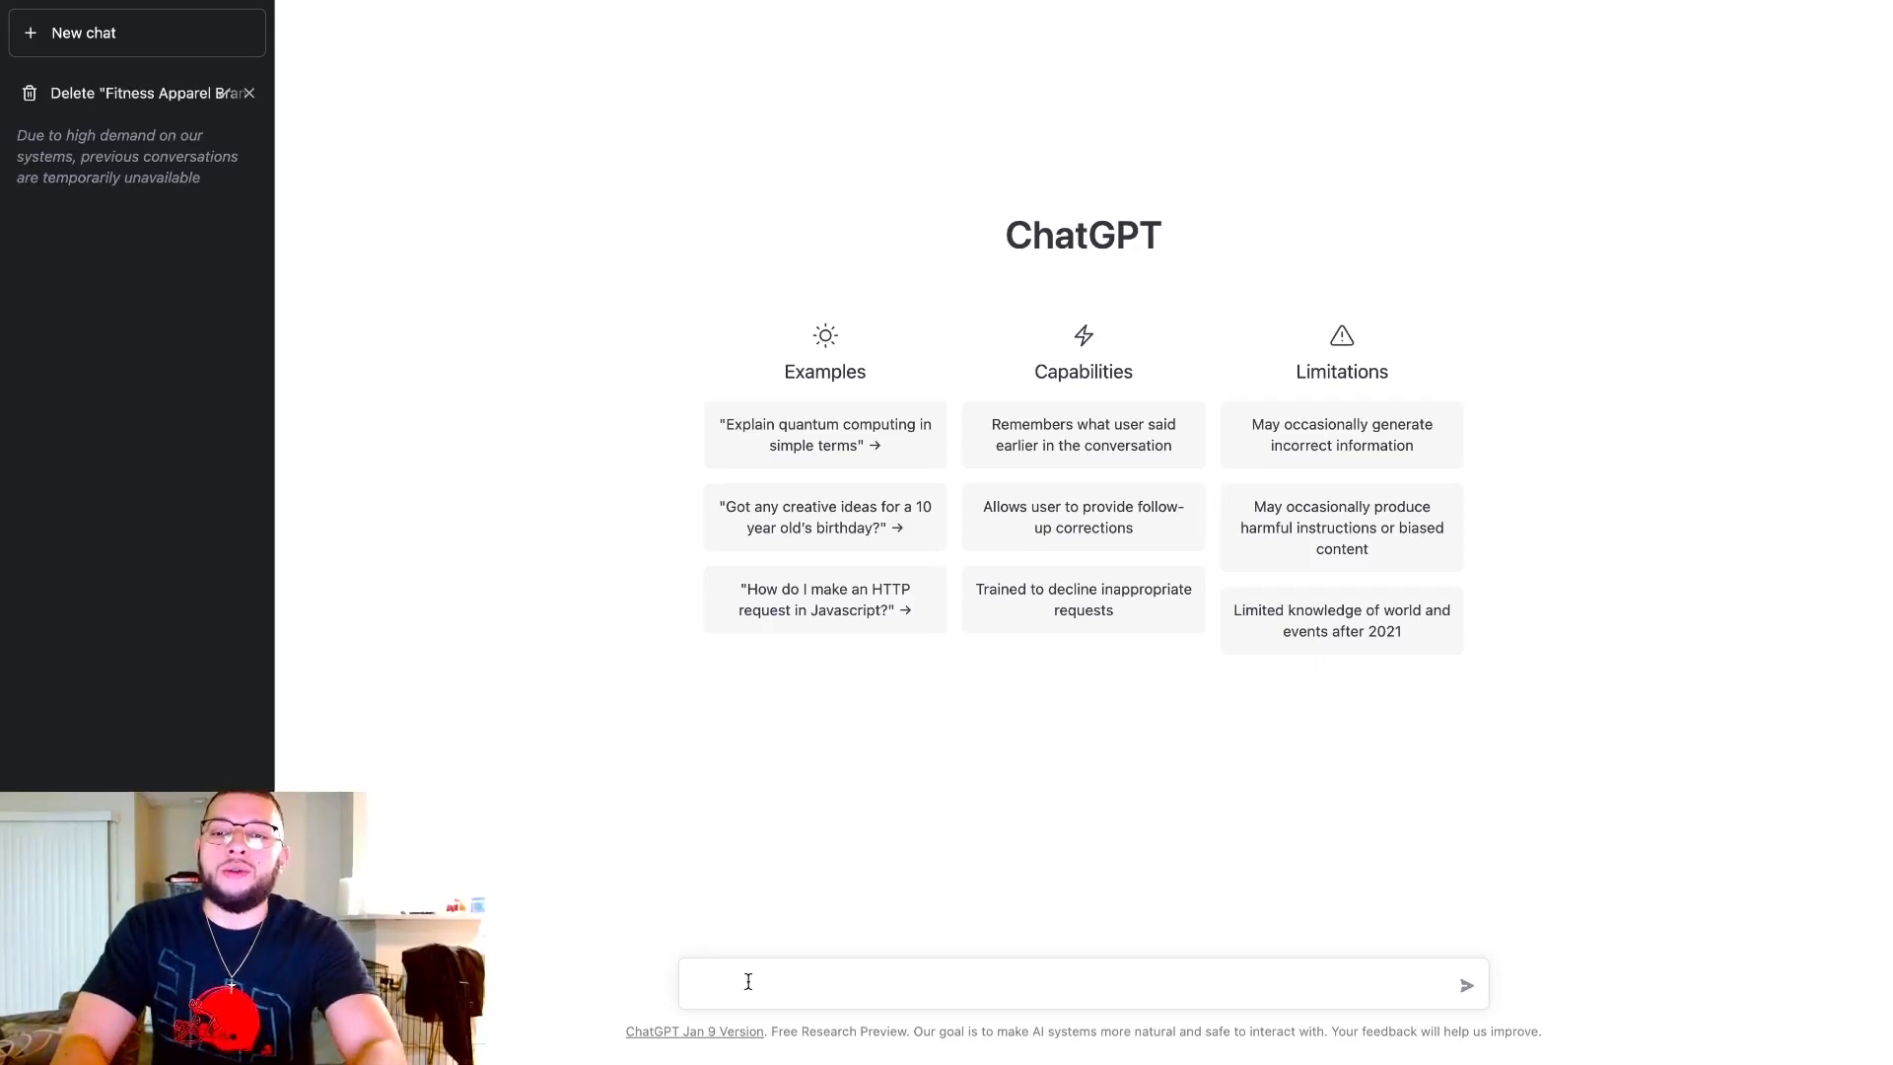
Submit the prompt "Write me an email to recruit brand ambassadors for my brand Gymshark." in the new chat.
{"action": "type", "text": "Write me an email to recruit brand ambassadors for my brand Gymshark."}
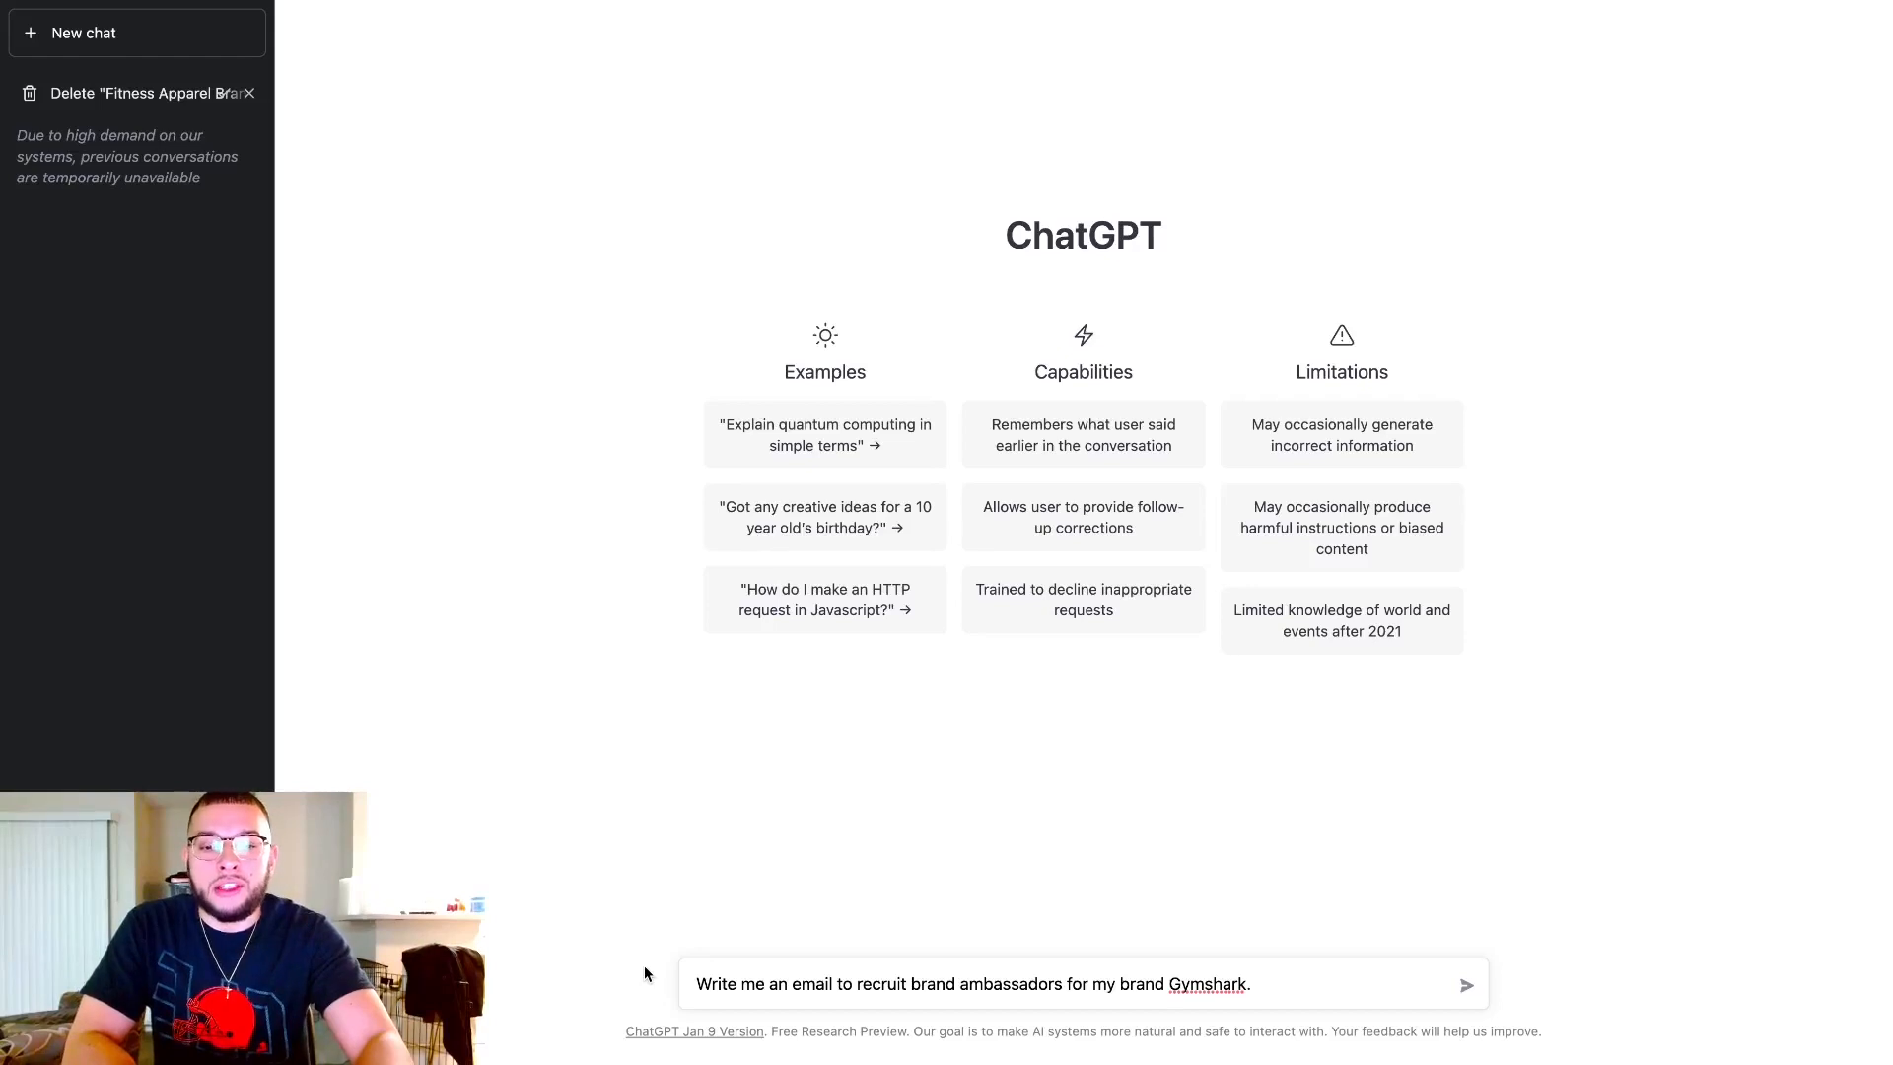
{"action": "key", "text": "Return"}
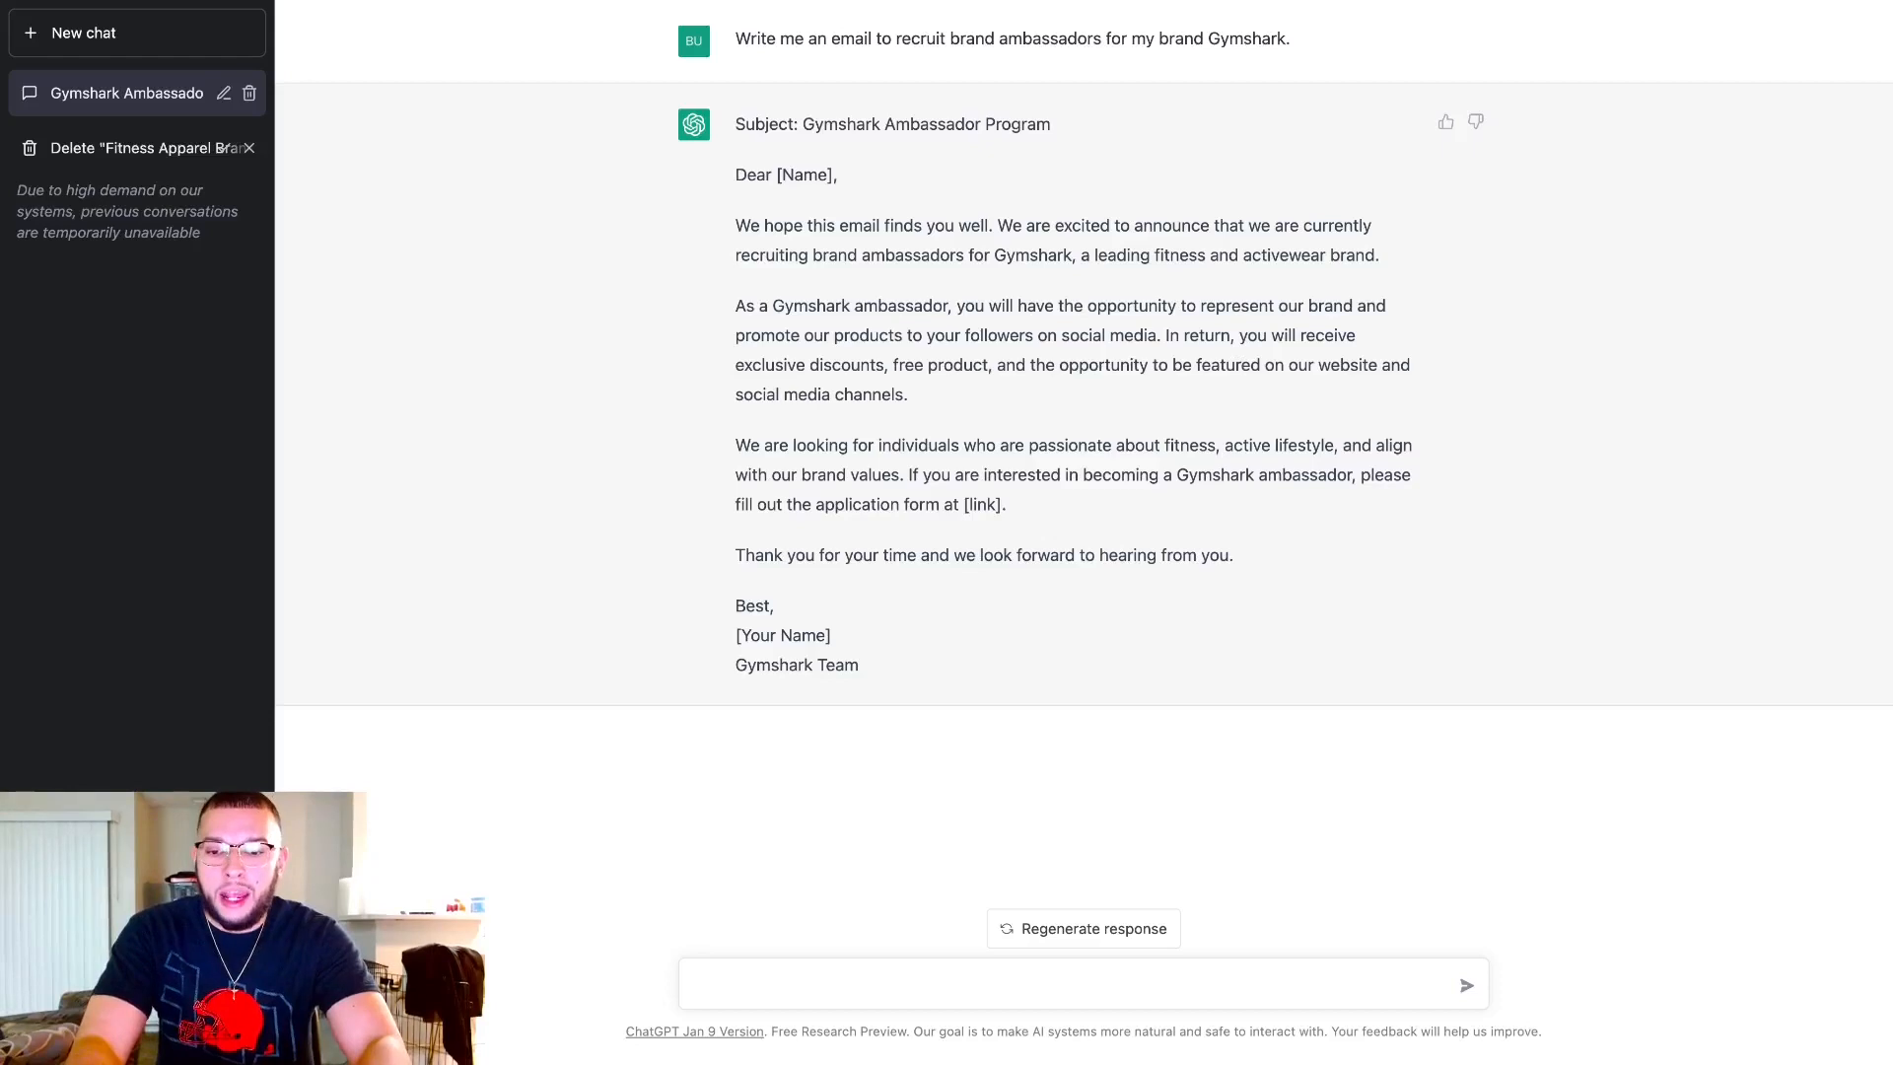
Submit the prompt "Write me a welcome series email for subscribers of my newsletter for the brand Gymshark.".
{"action": "type", "text": "Write me"}
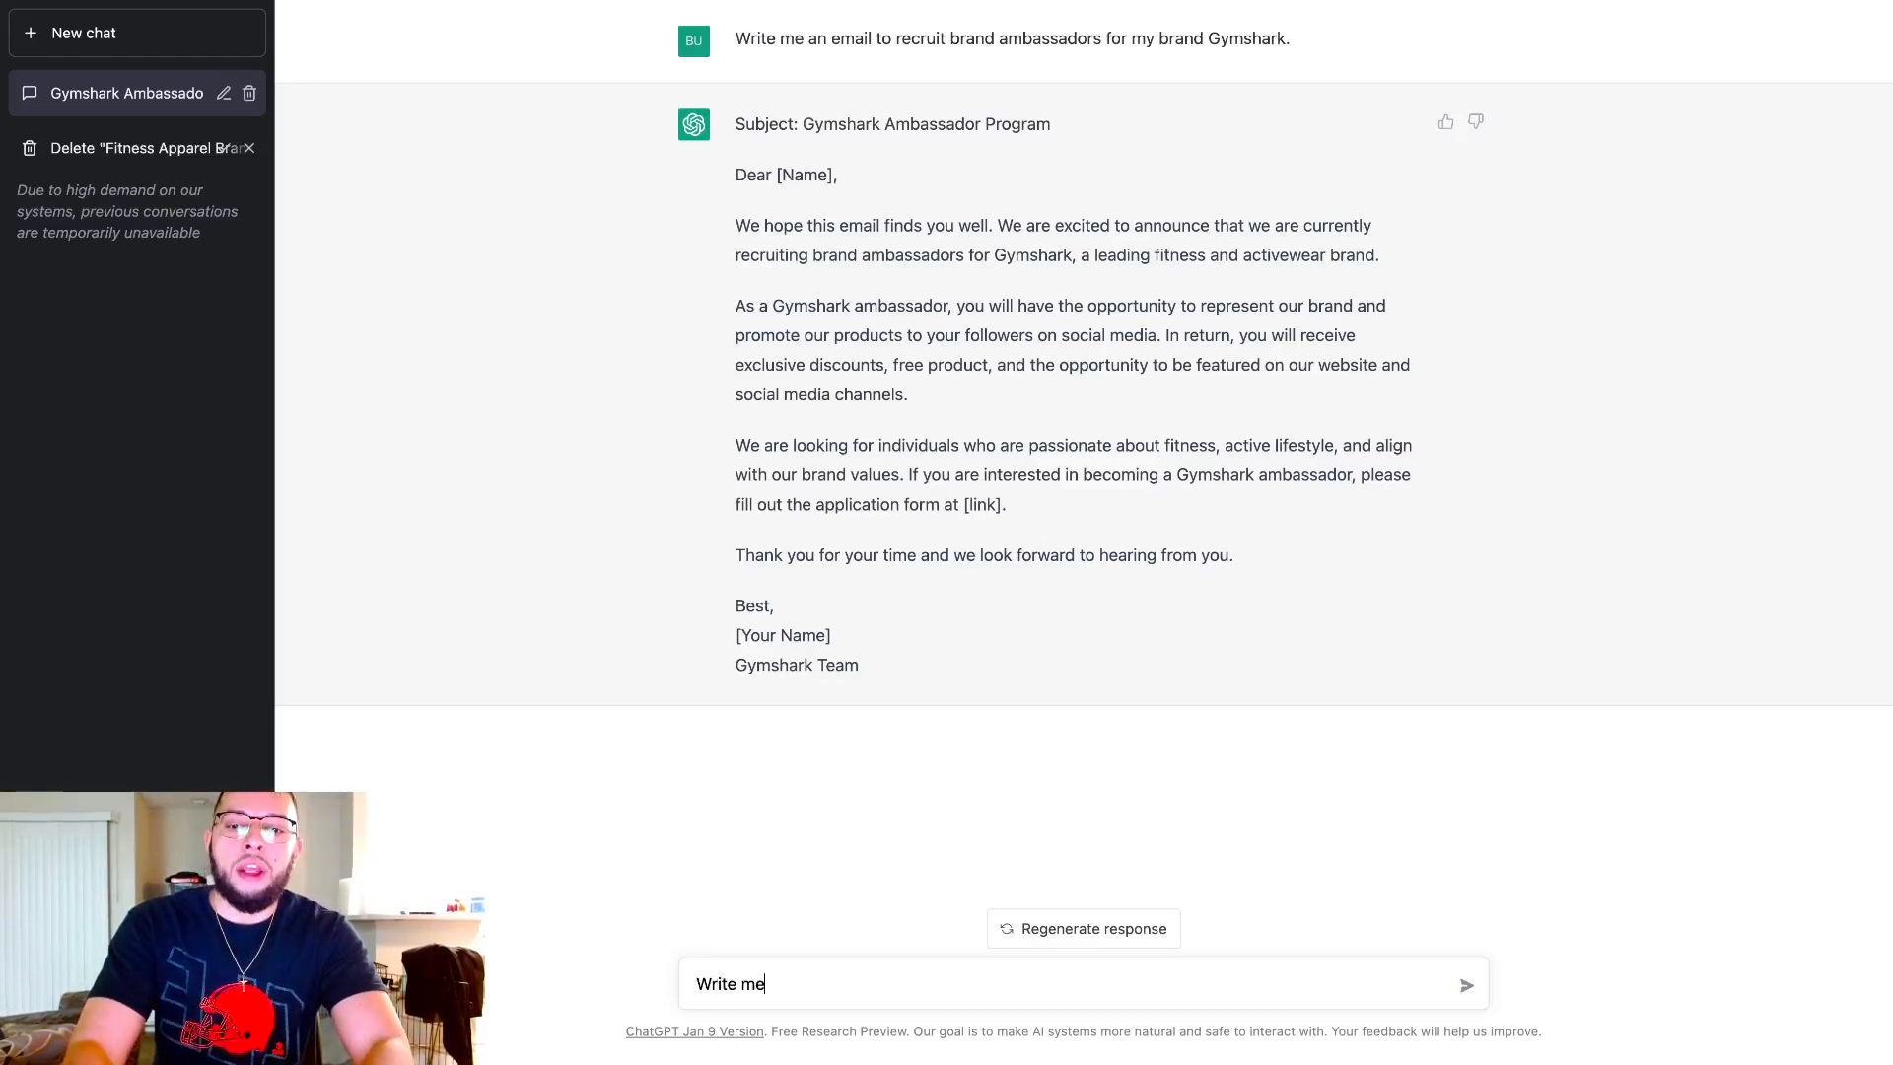
{"action": "type", "text": " a welco"}
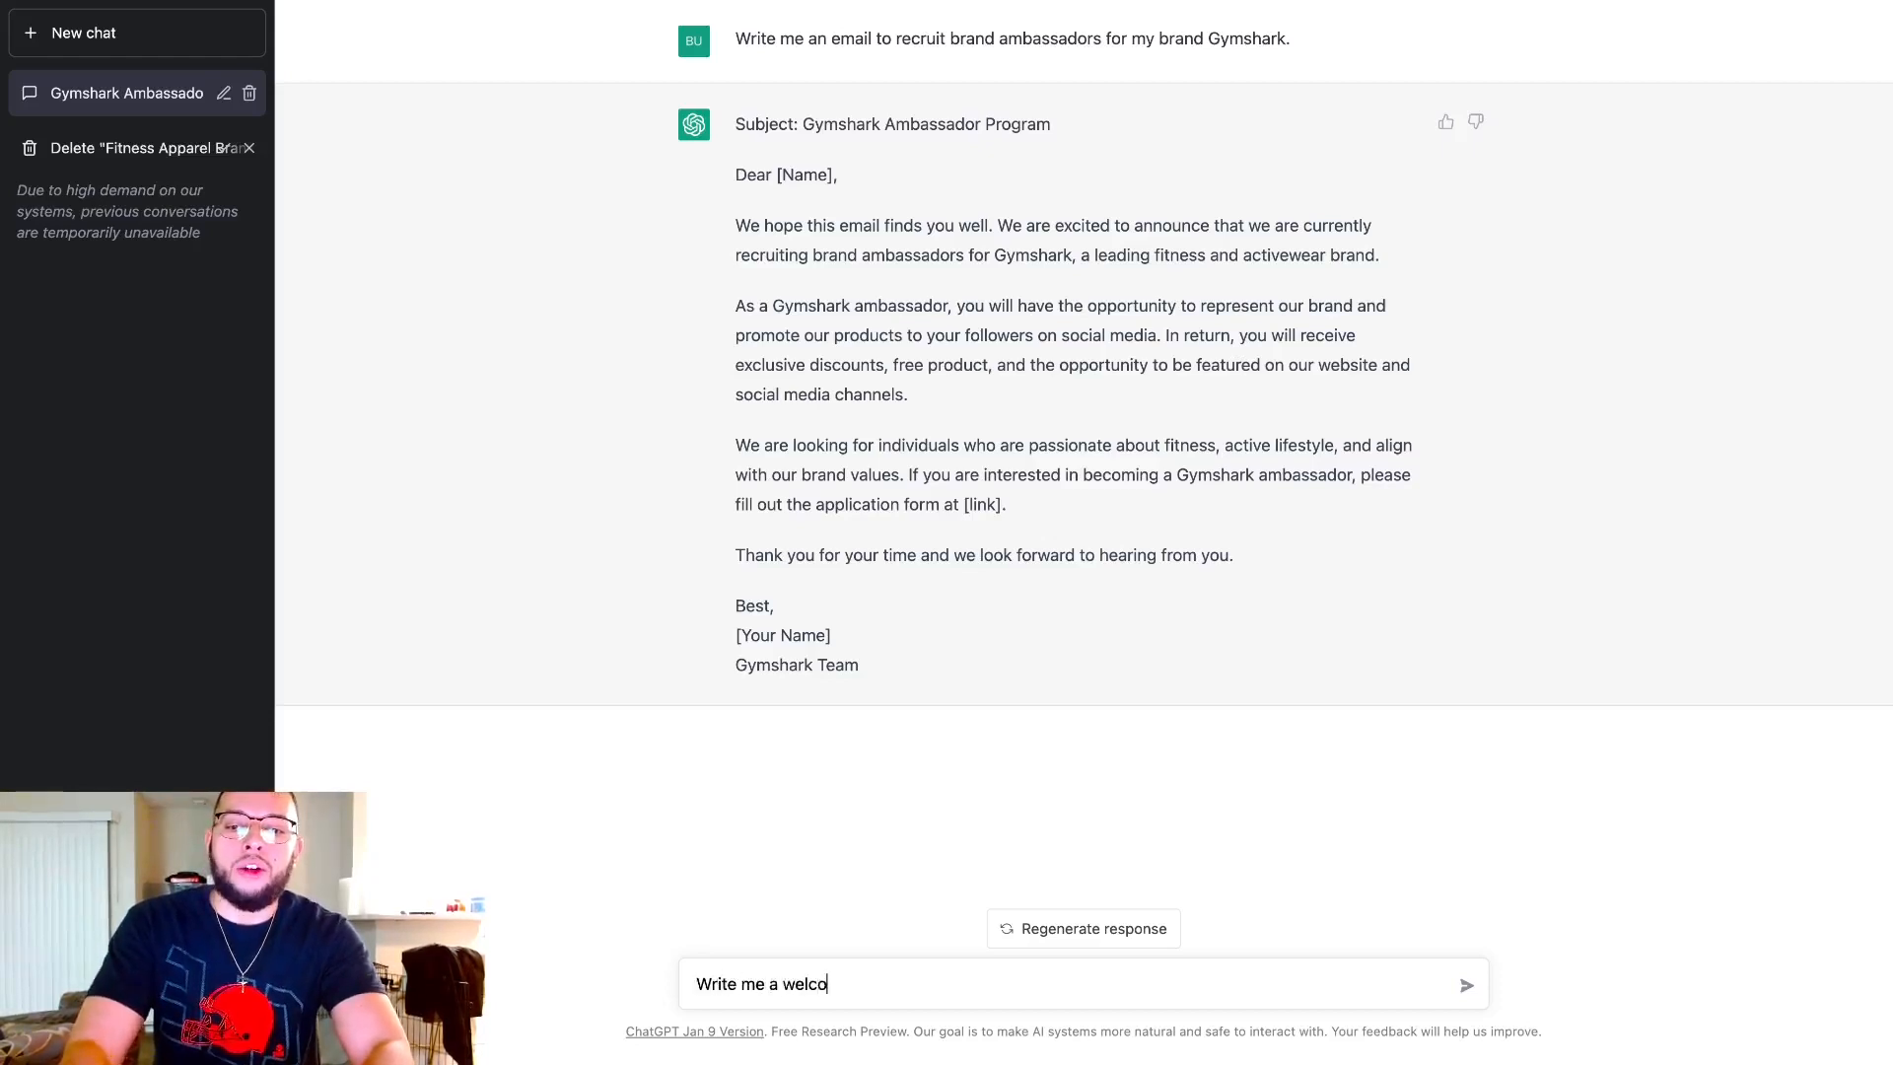
{"action": "type", "text": "me series"}
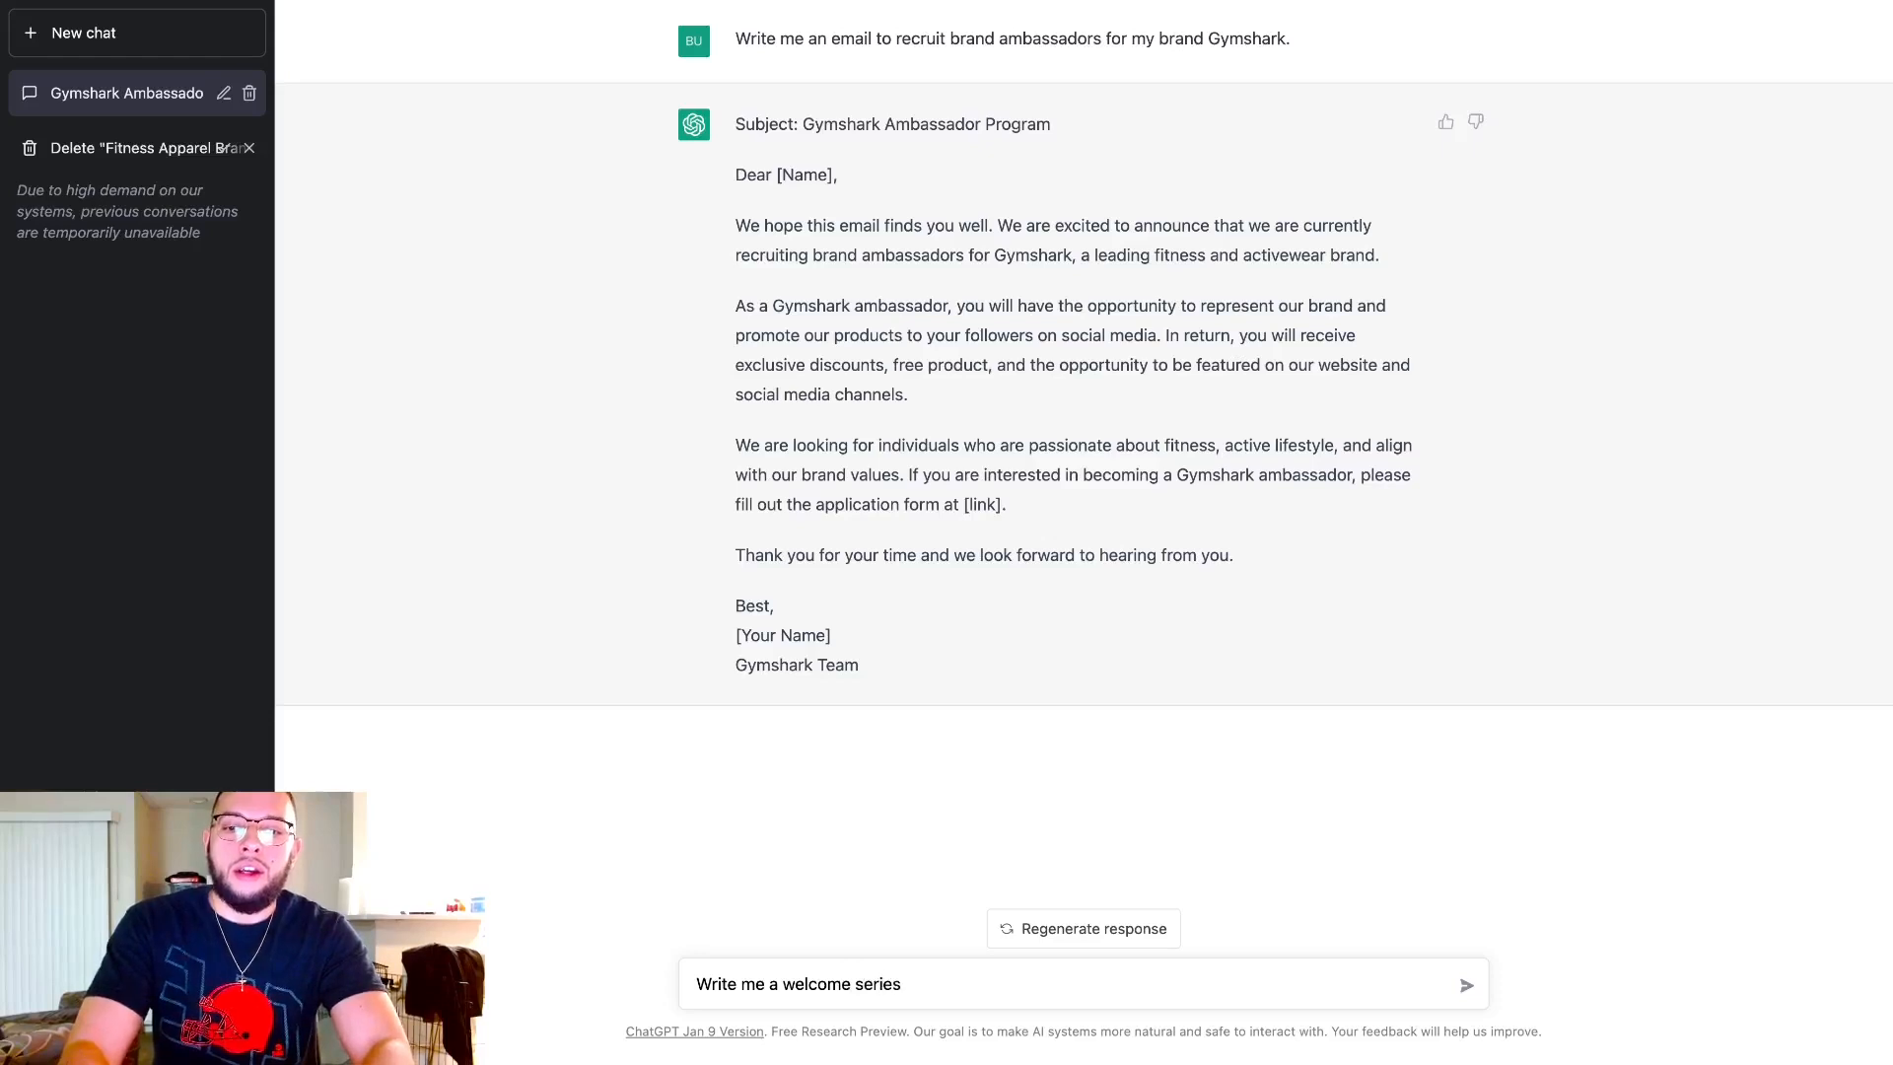
{"action": "type", "text": " email for "}
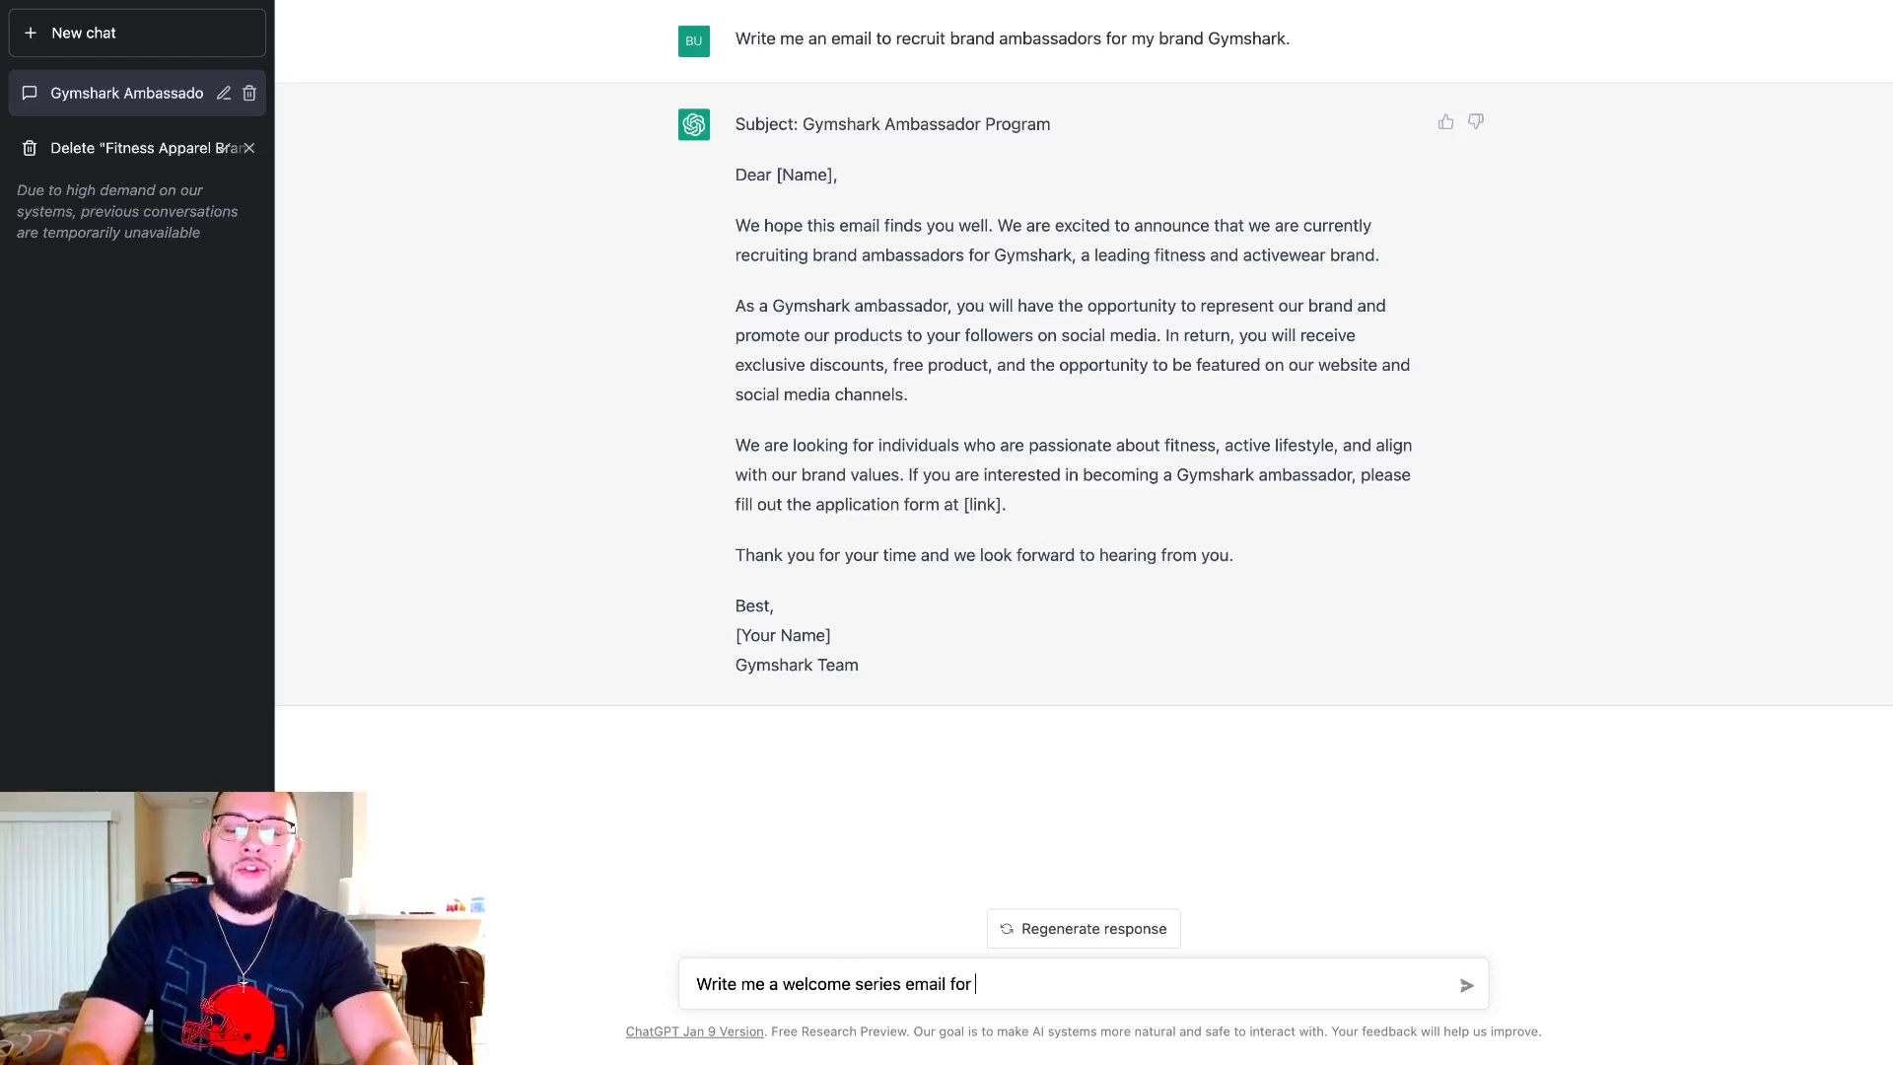
{"action": "type", "text": "subscribe"}
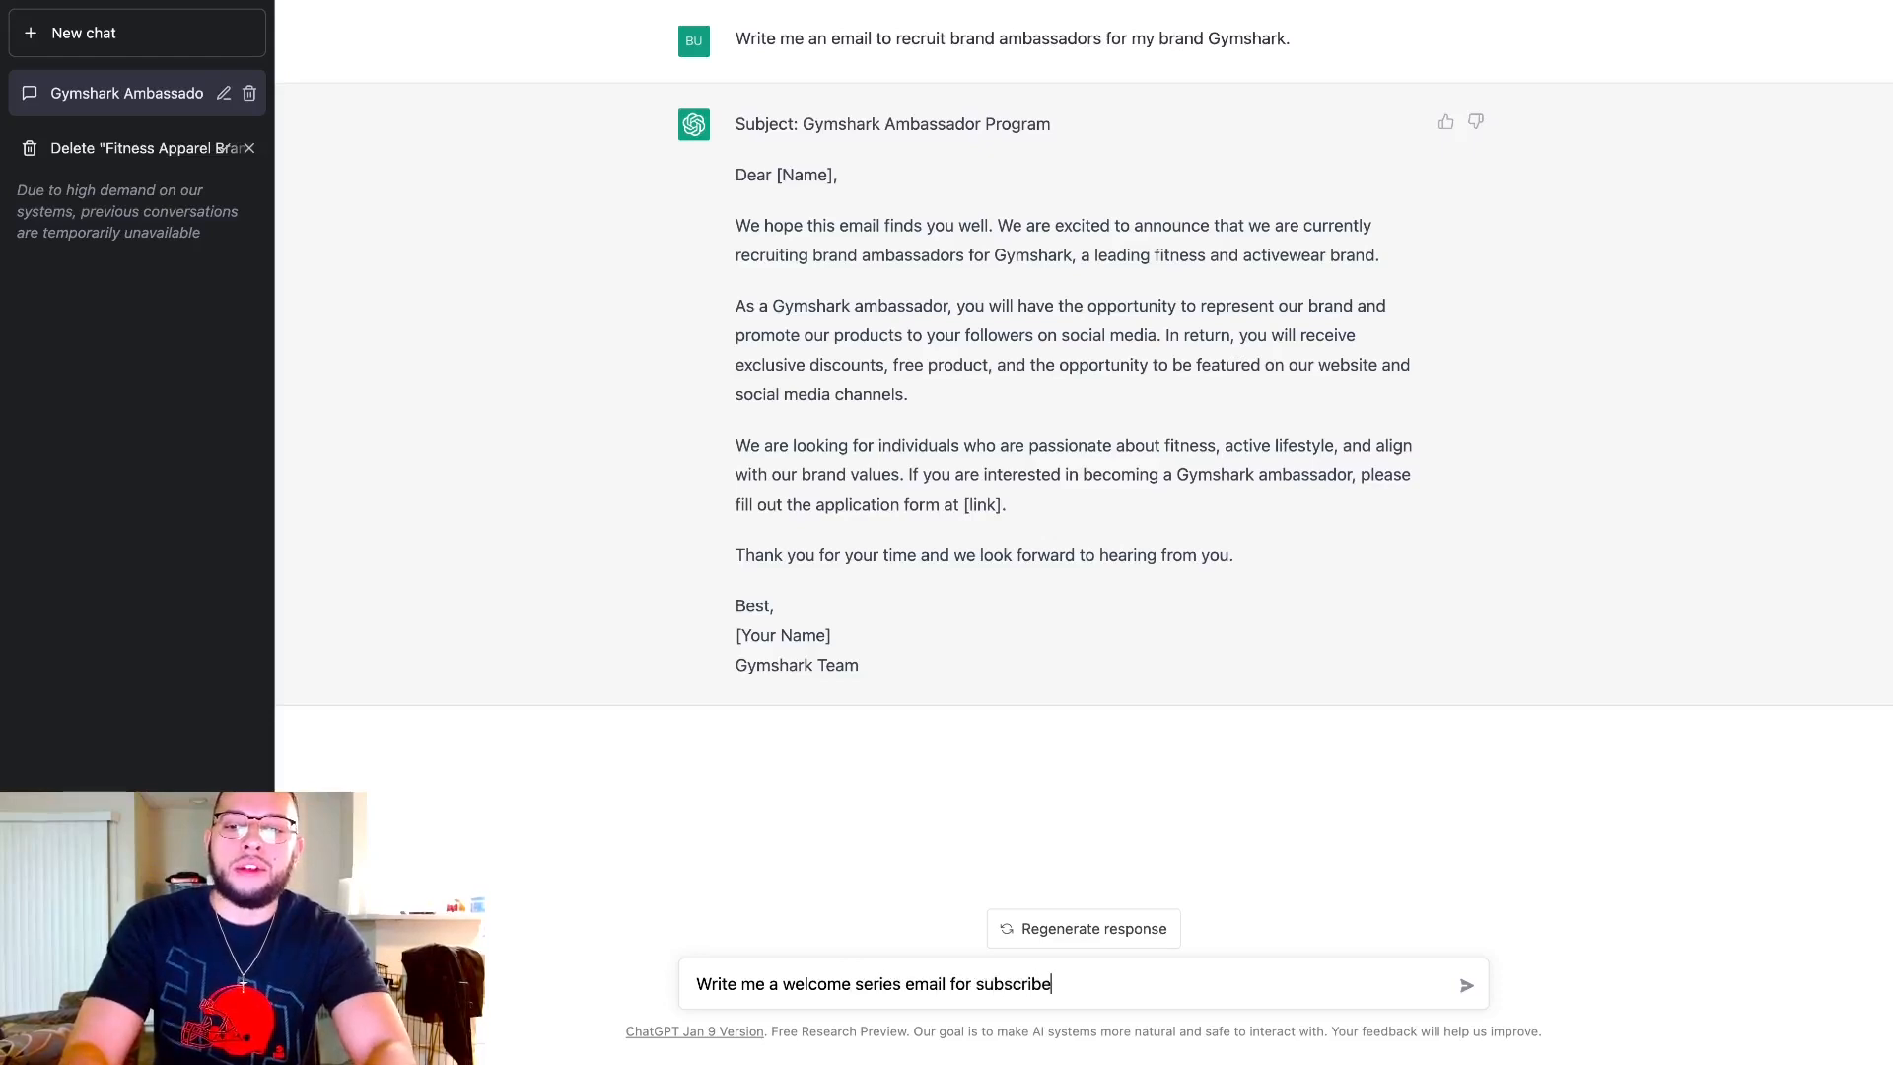
{"action": "type", "text": "rs of my new"}
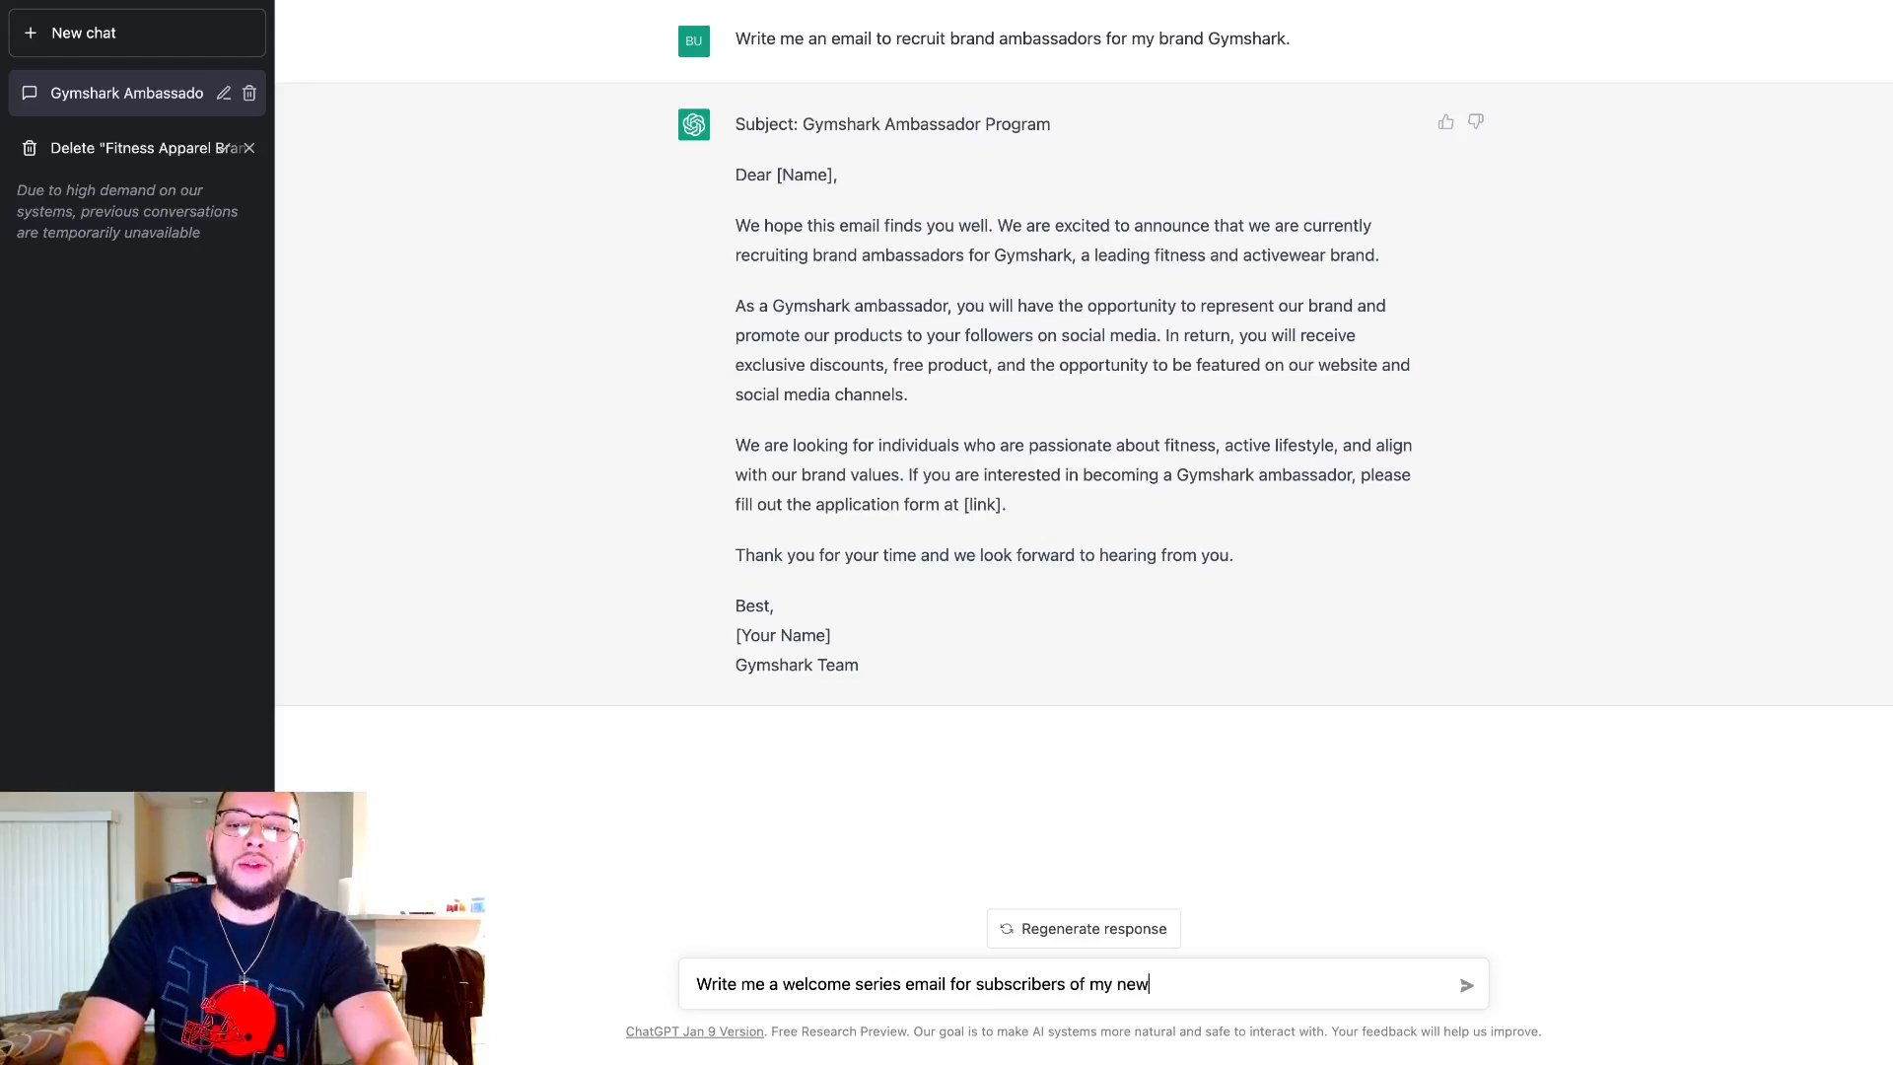
{"action": "type", "text": "sletter"}
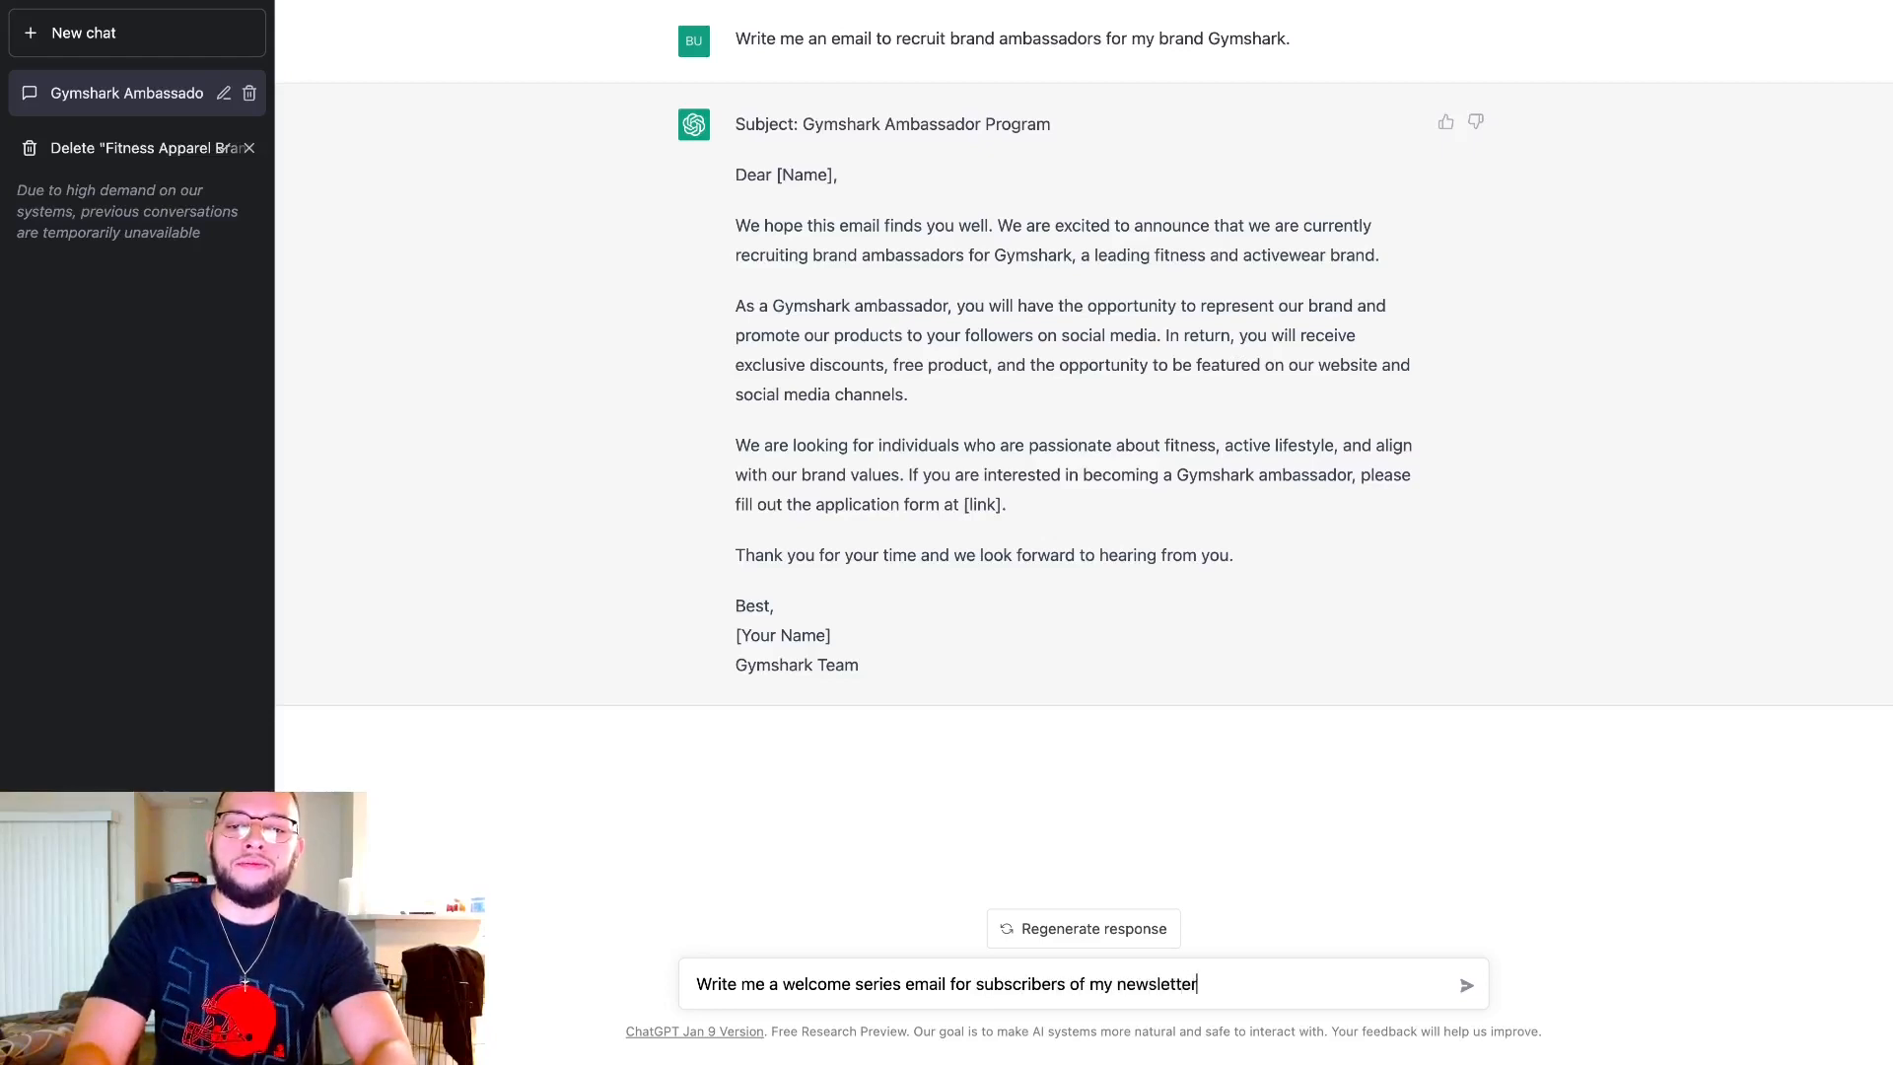
{"action": "type", "text": " for the brand"}
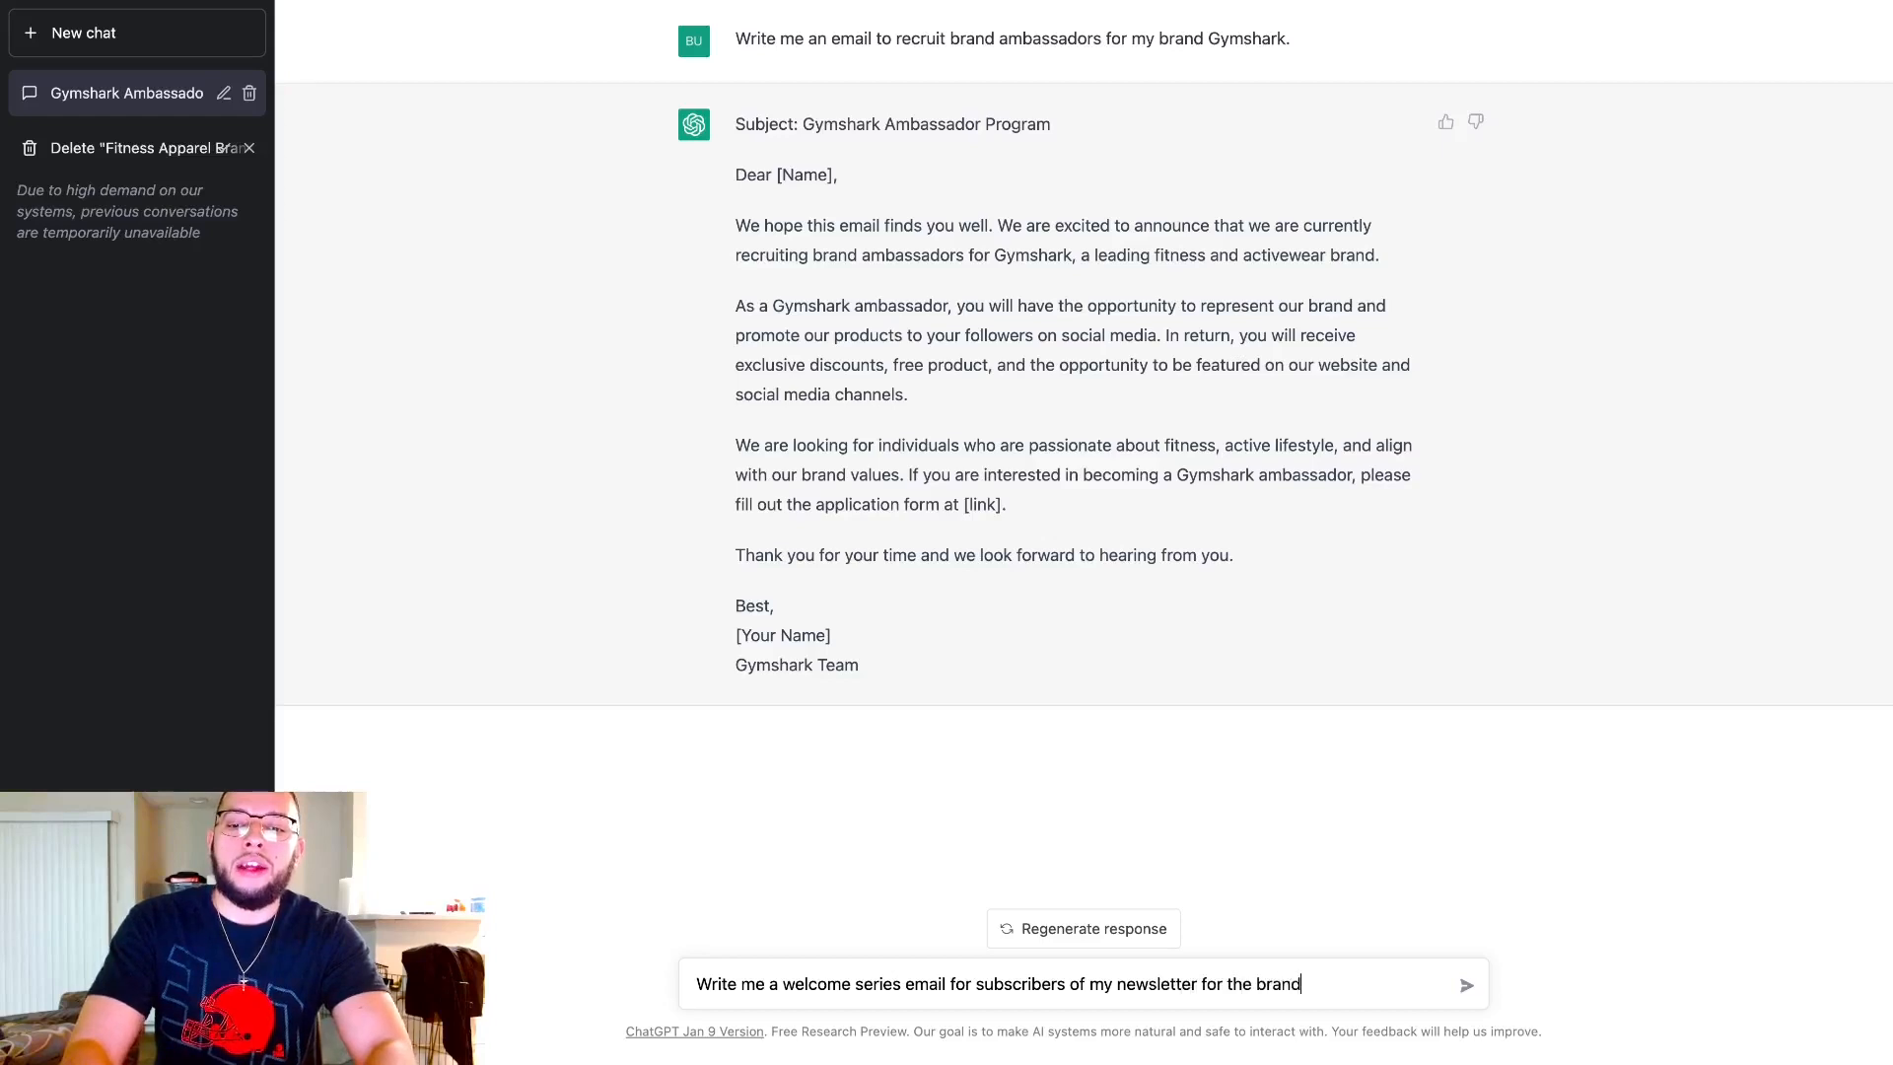
{"action": "type", "text": " Gymshark."}
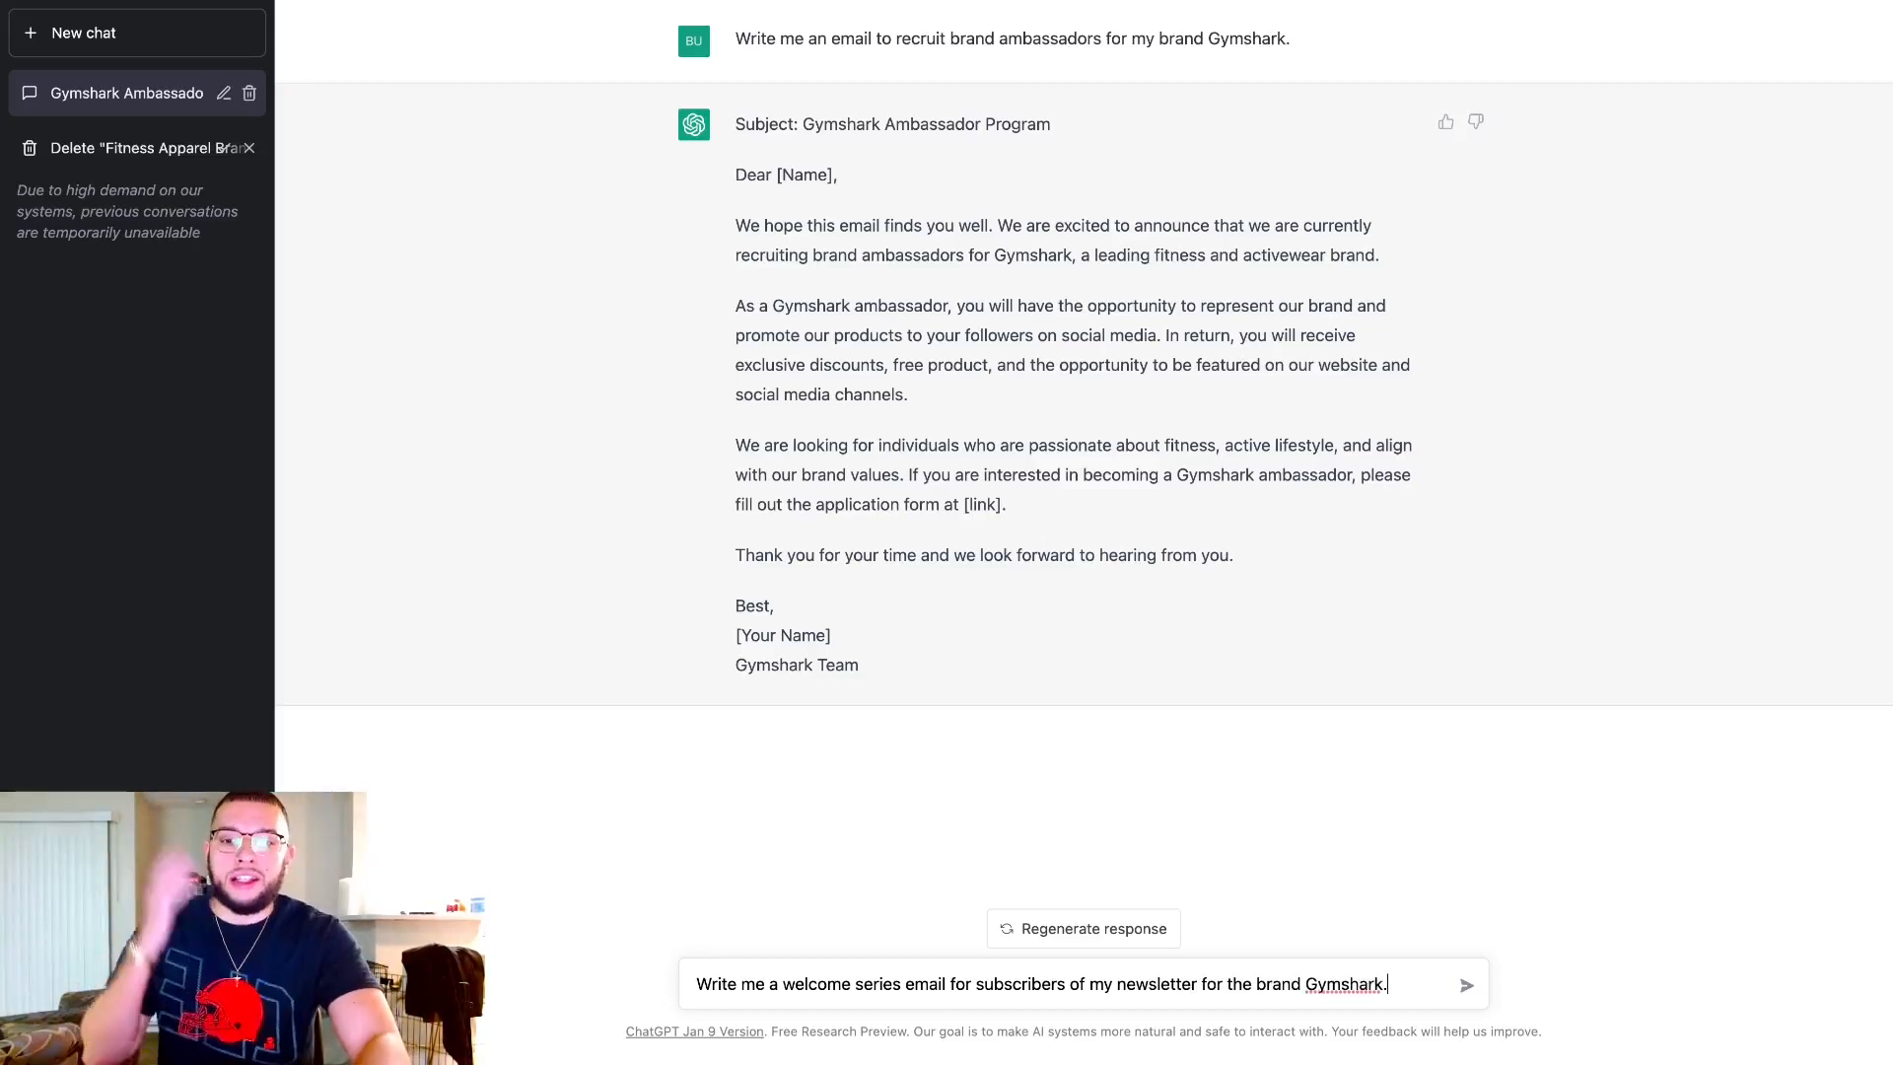
{"action": "key", "text": "Return"}
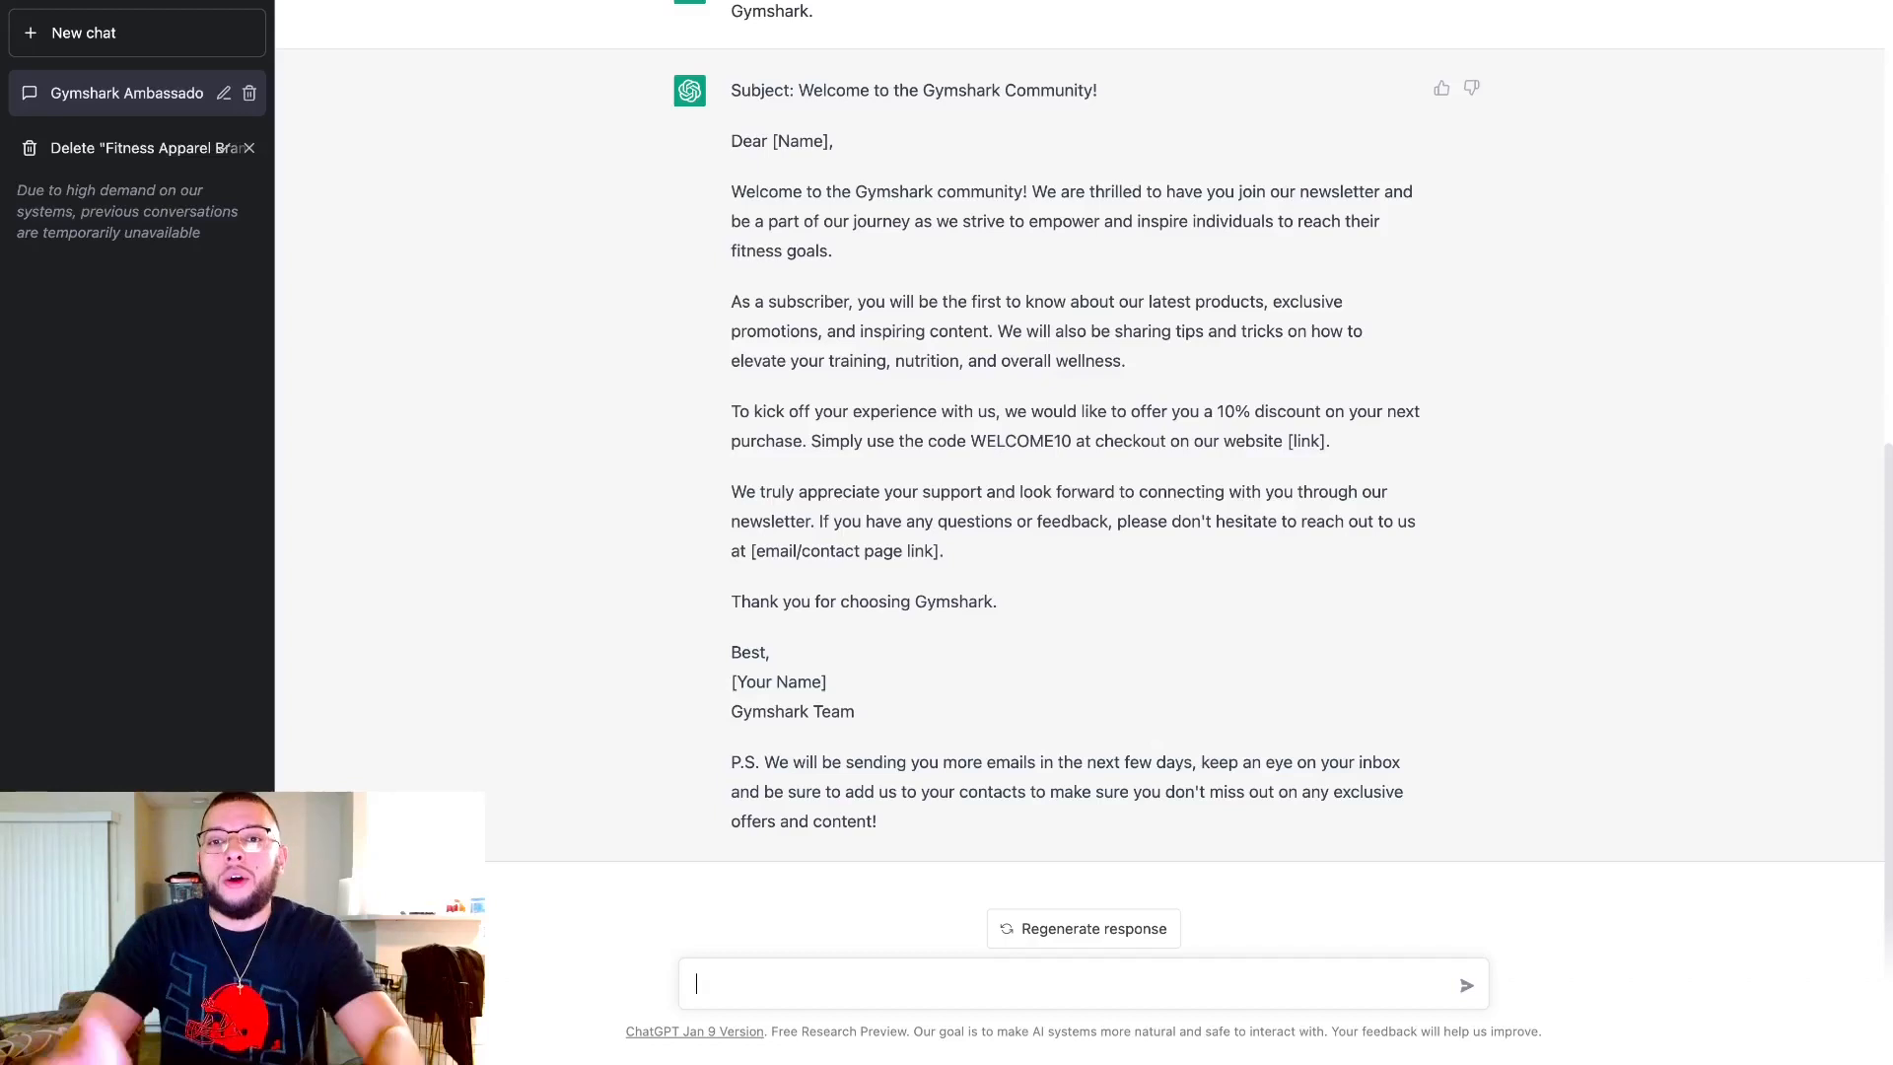
Submit the prompt "Write me a blog about how supplements can be a benefit to your life.".
{"action": "type", "text": "Write me a blog"}
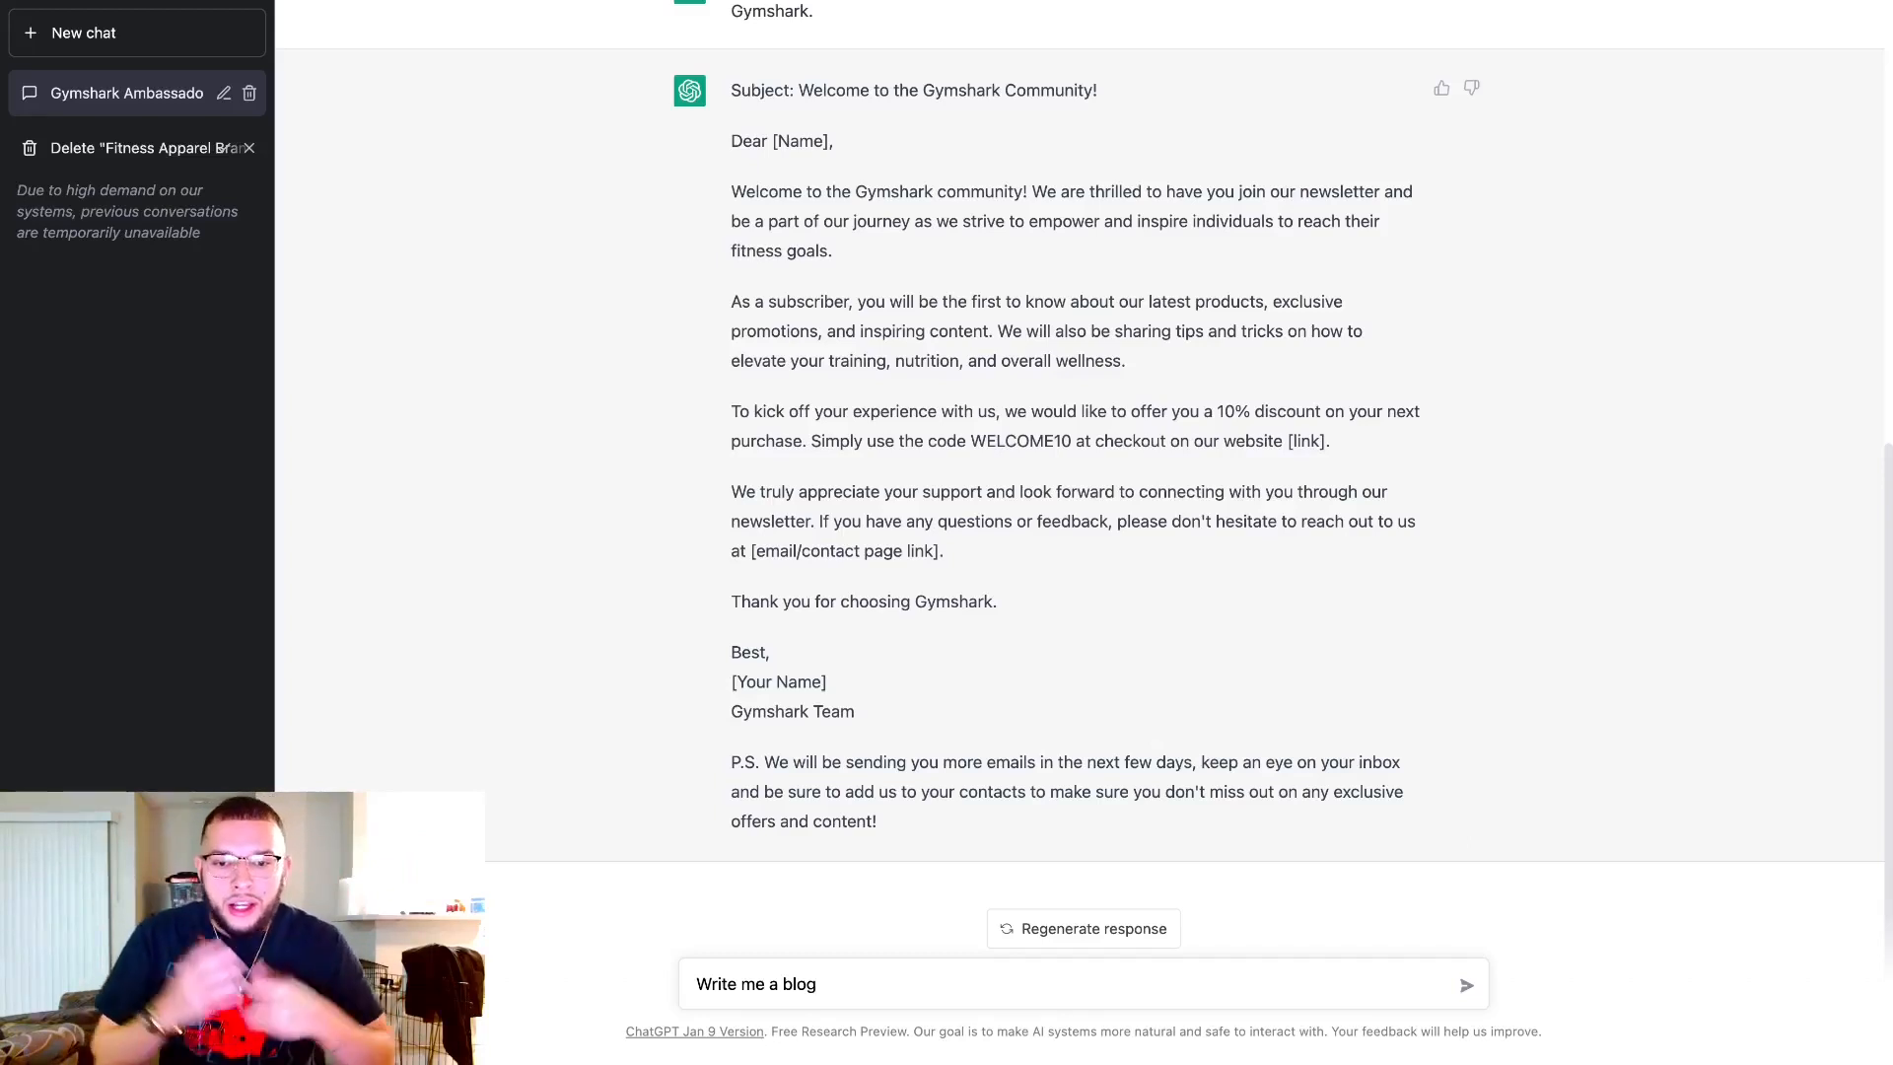
{"action": "type", "text": "about h"}
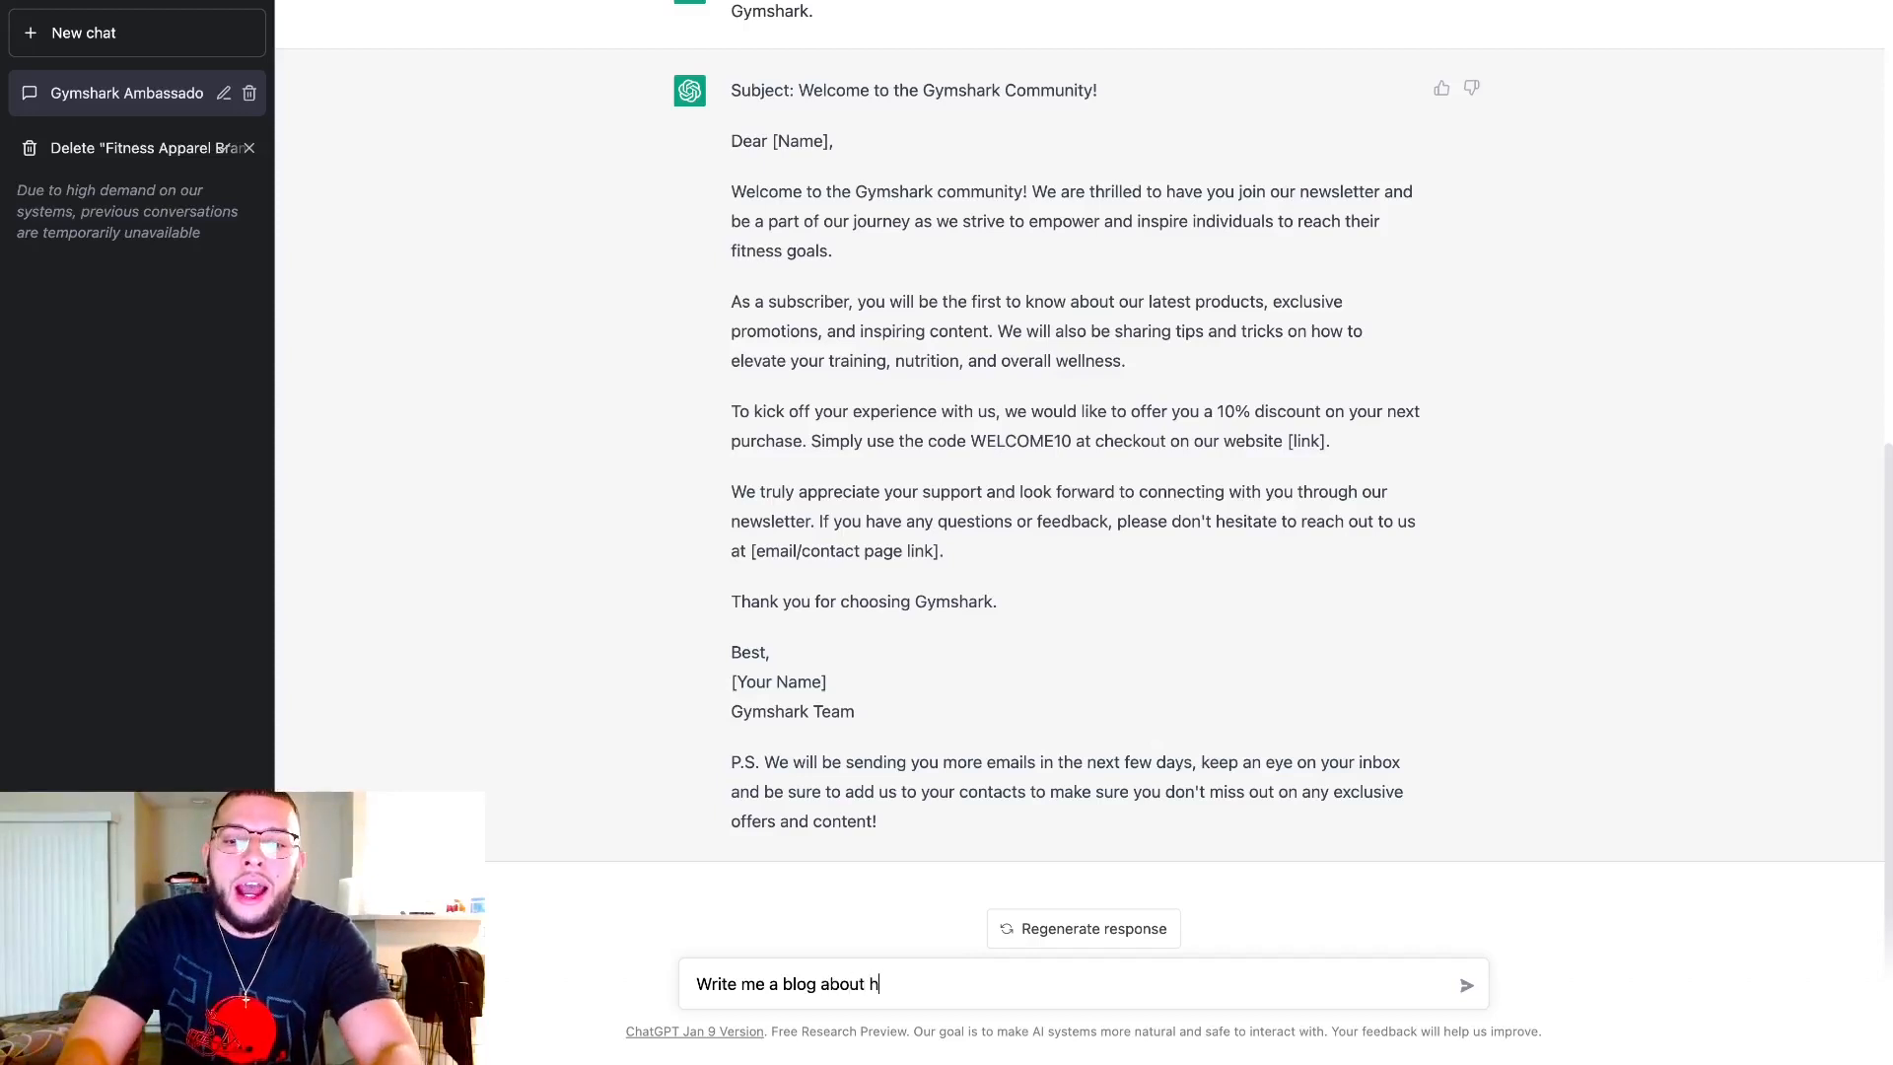
{"action": "type", "text": "ow supplements "}
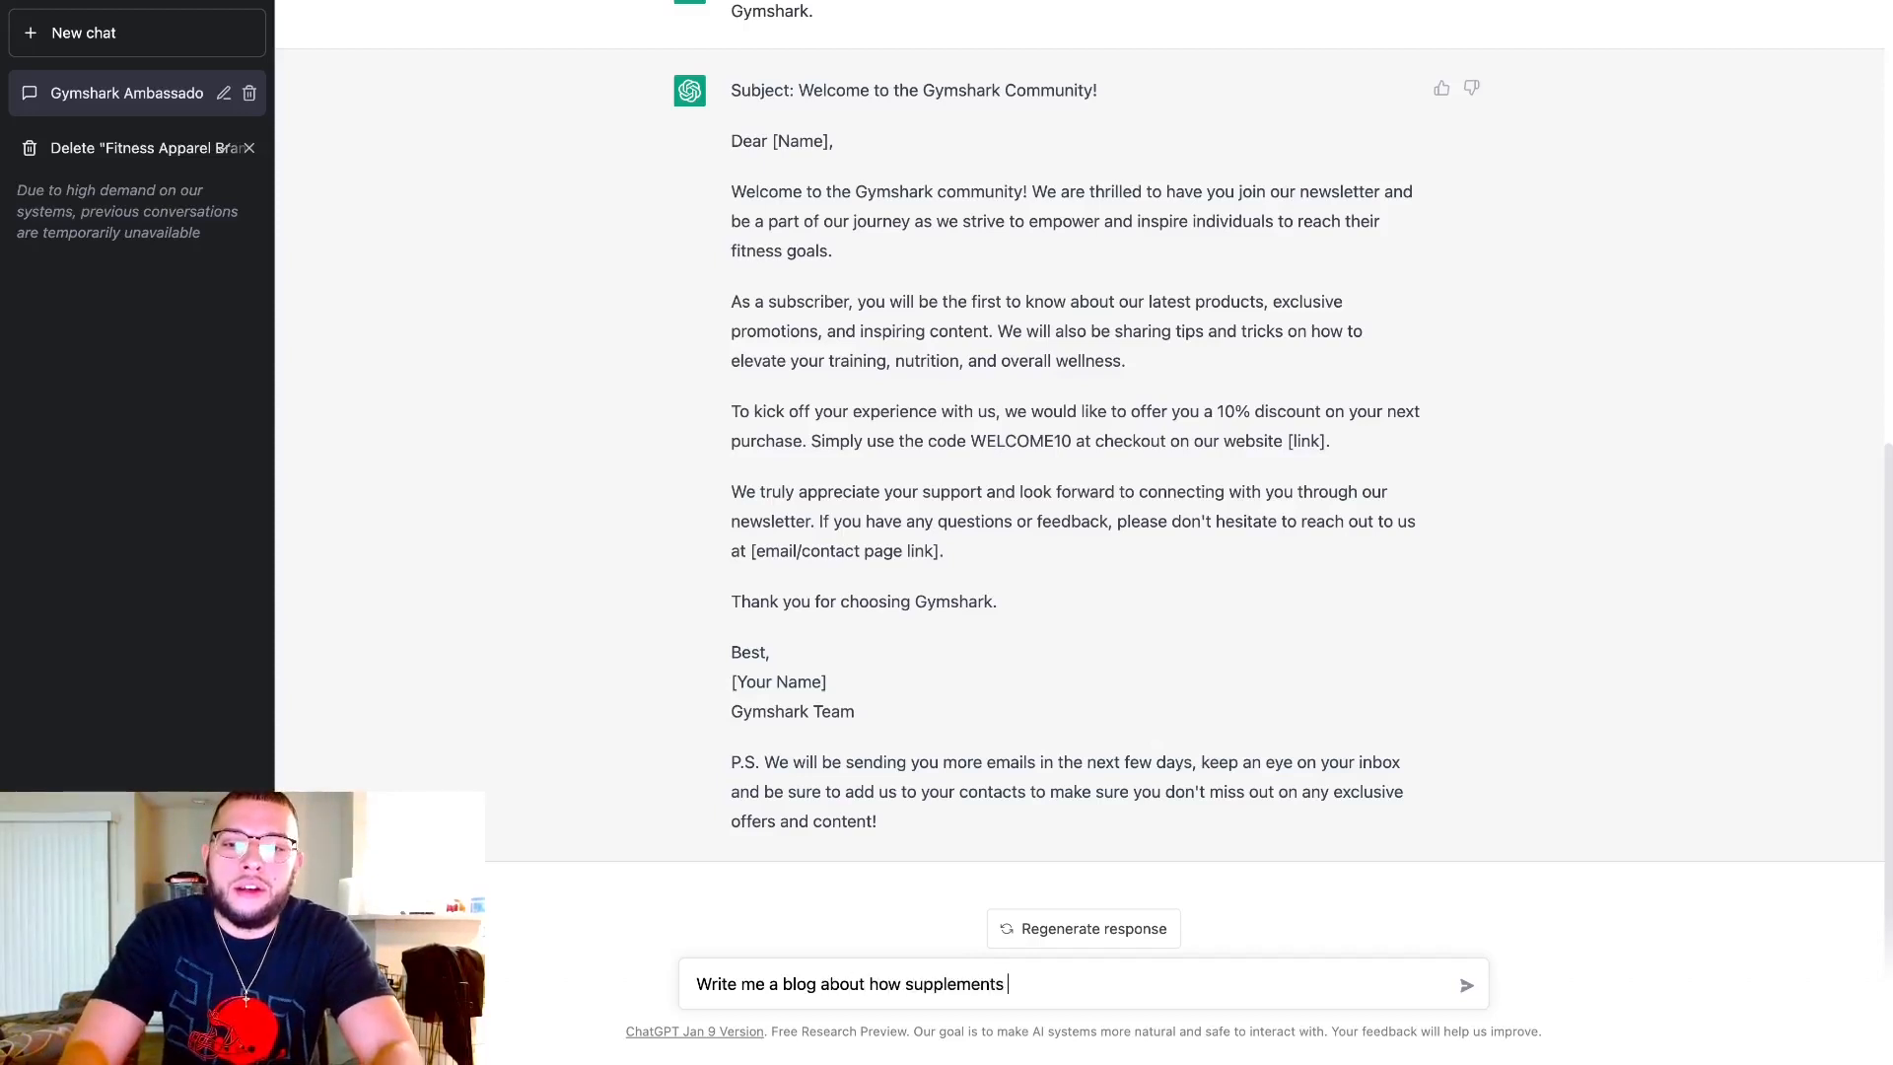
{"action": "type", "text": "can be a b"}
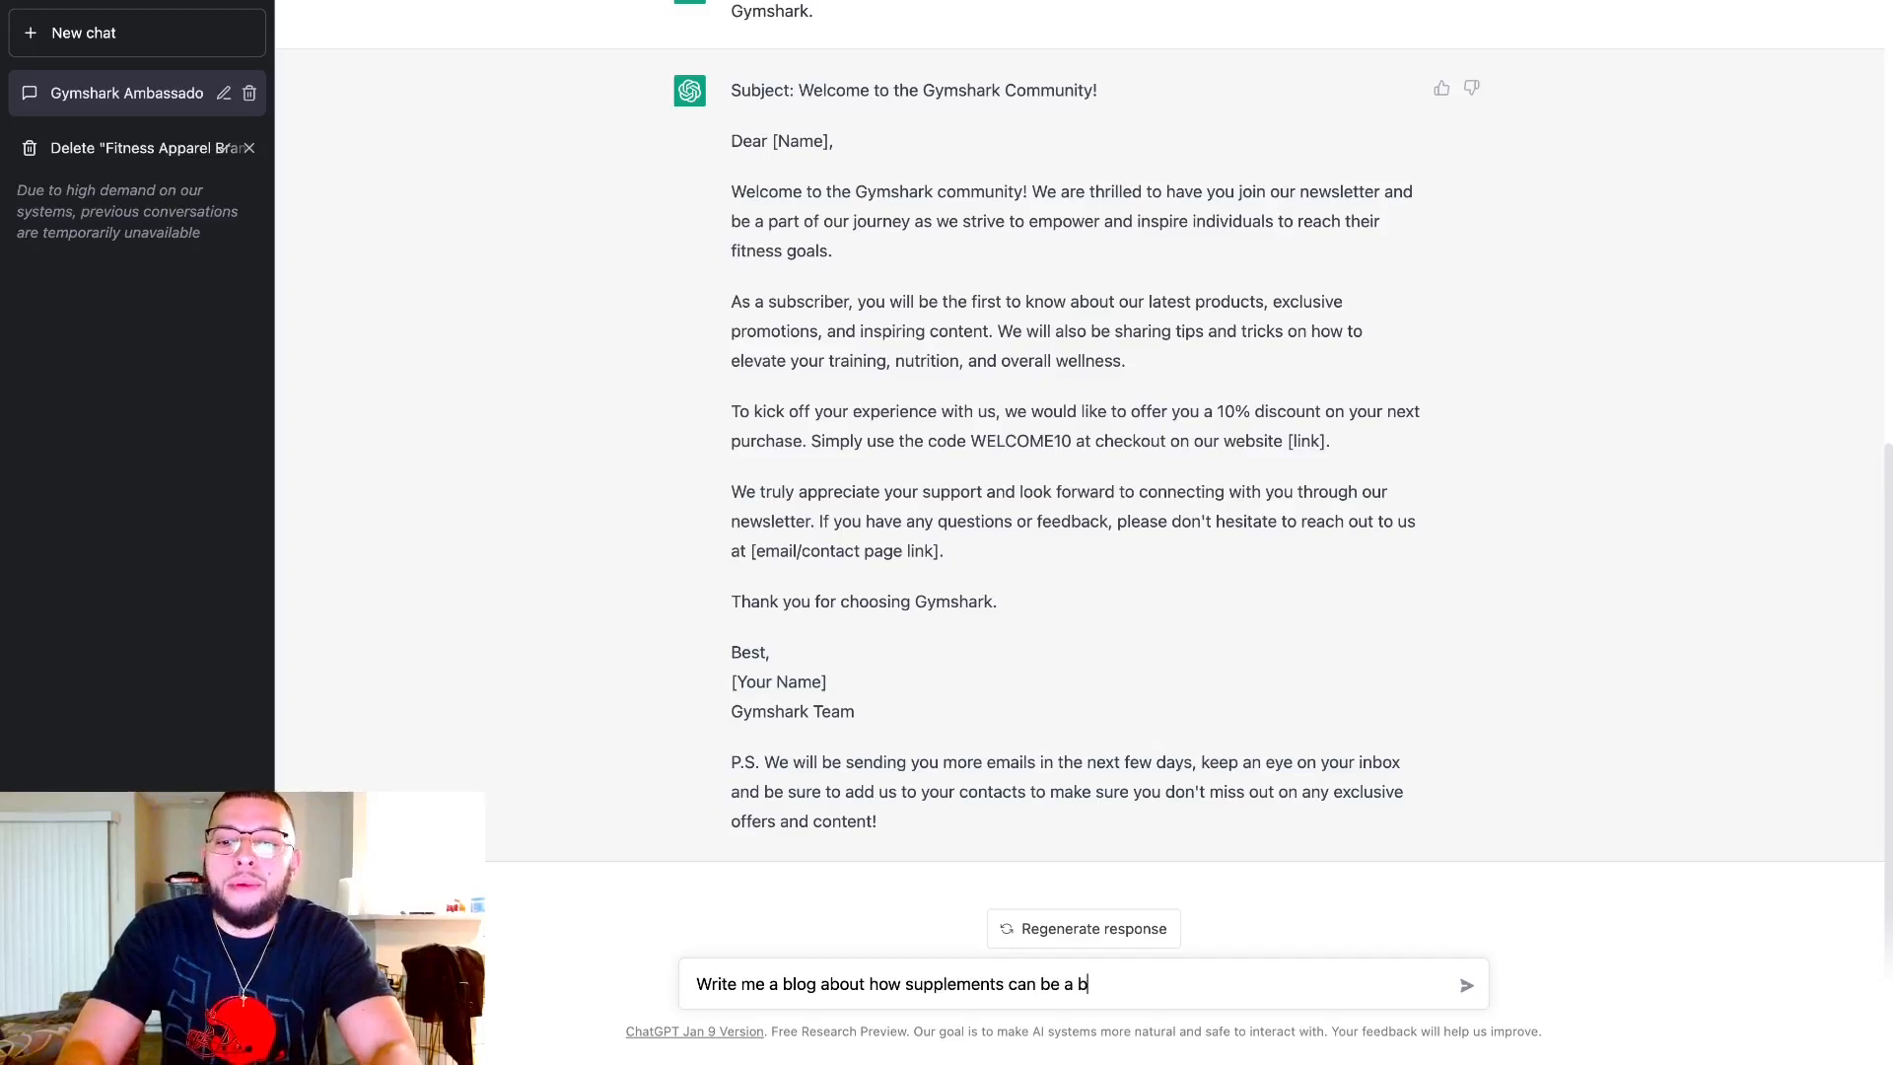
{"action": "type", "text": "enefit to your "}
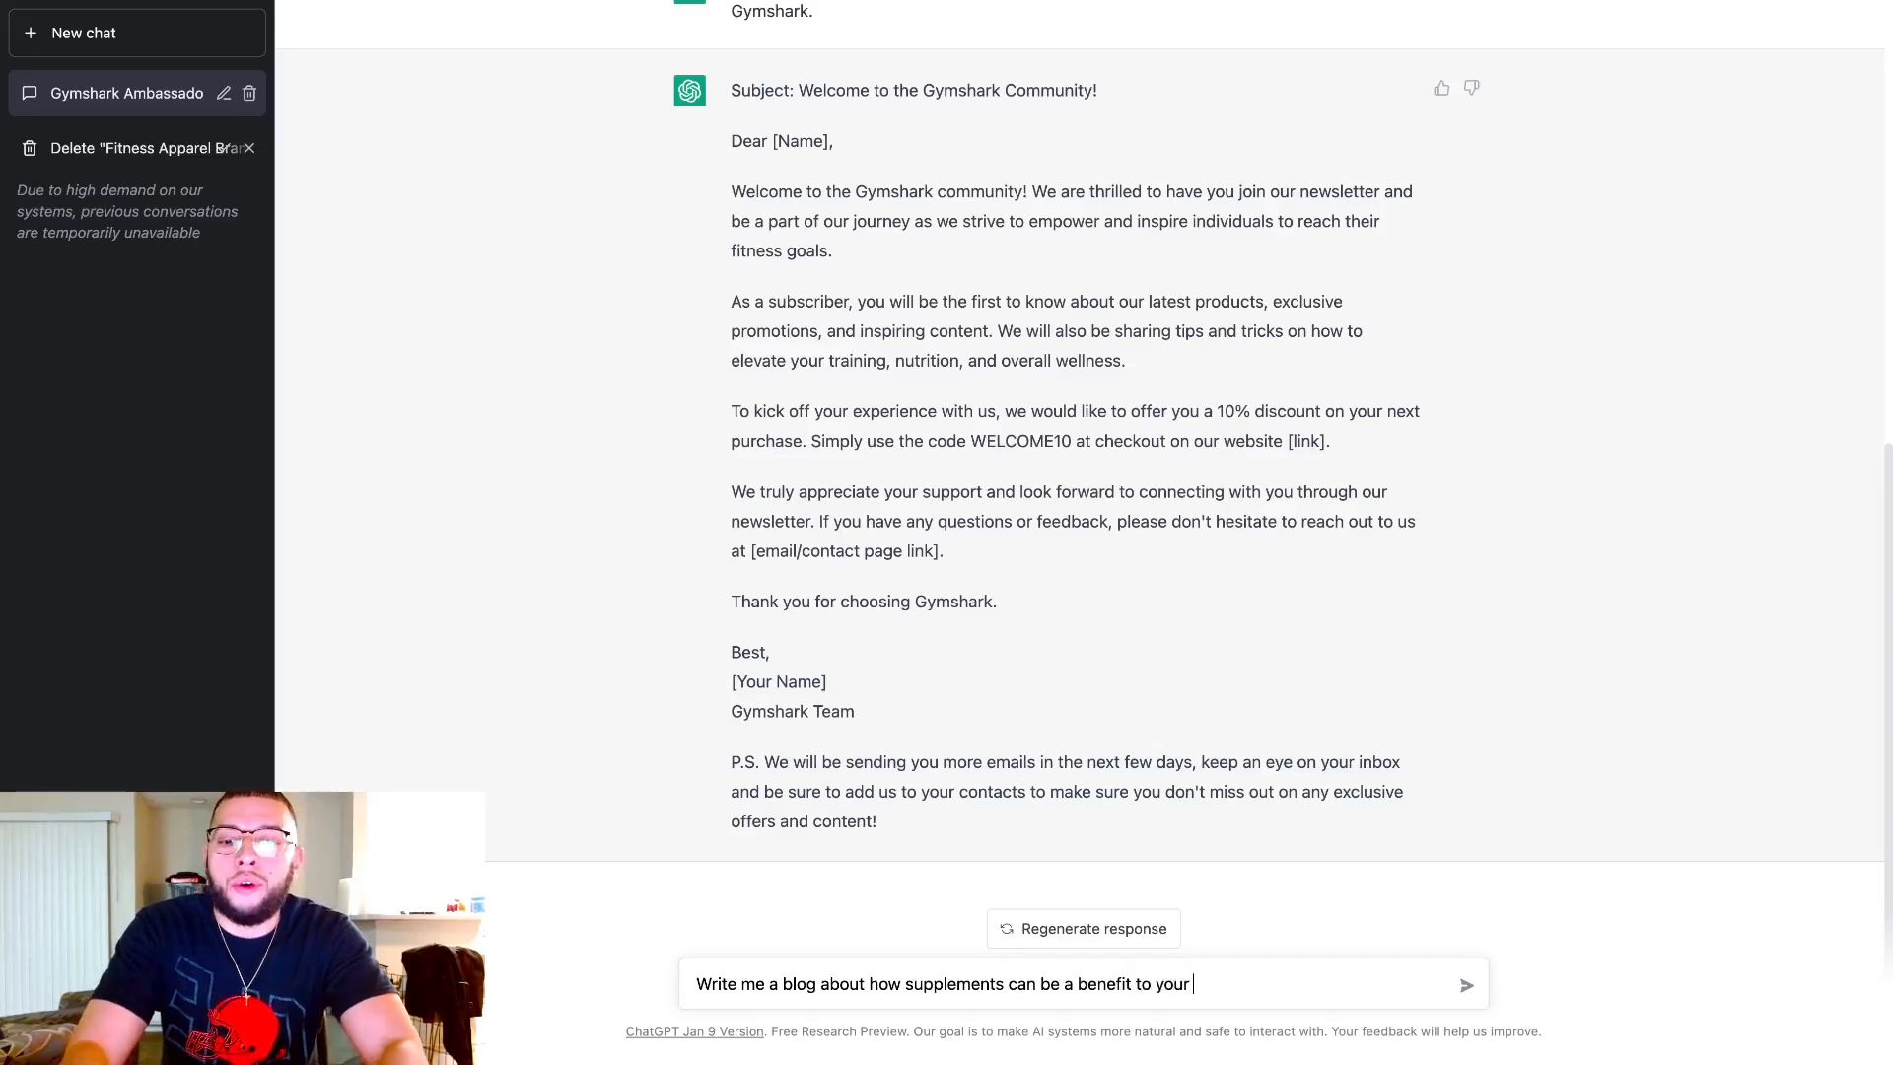
{"action": "type", "text": "life."}
{"action": "key", "text": "Return"}
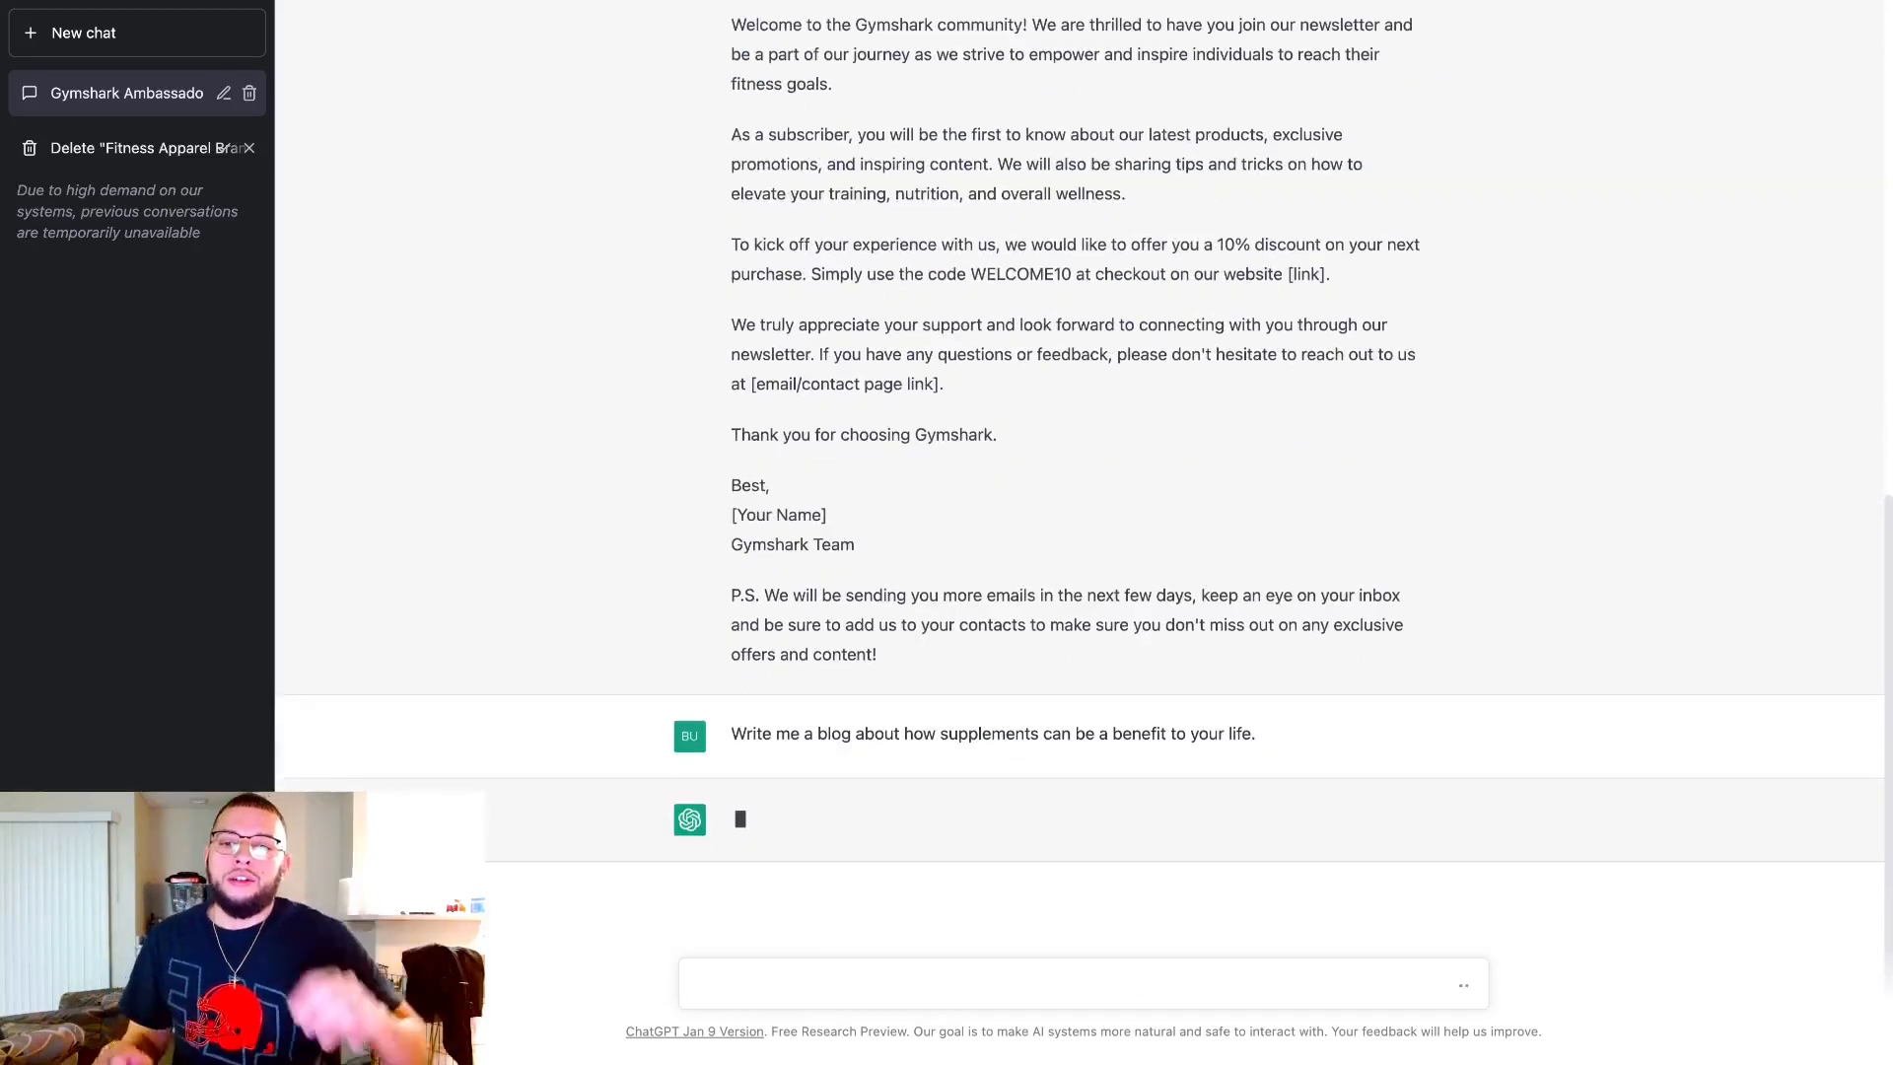